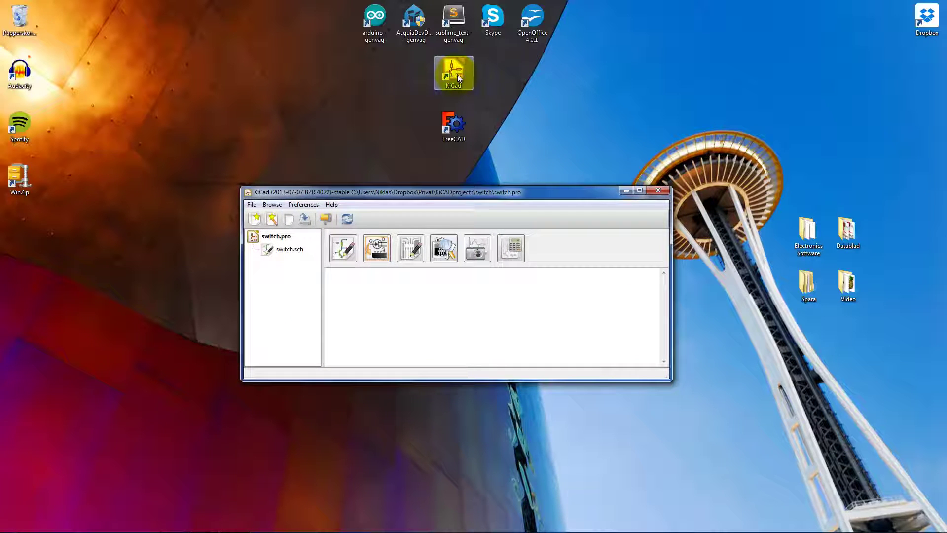
- Open the switch.sch schematic from the switch project
left_click_drag(477, 192, 512, 171)
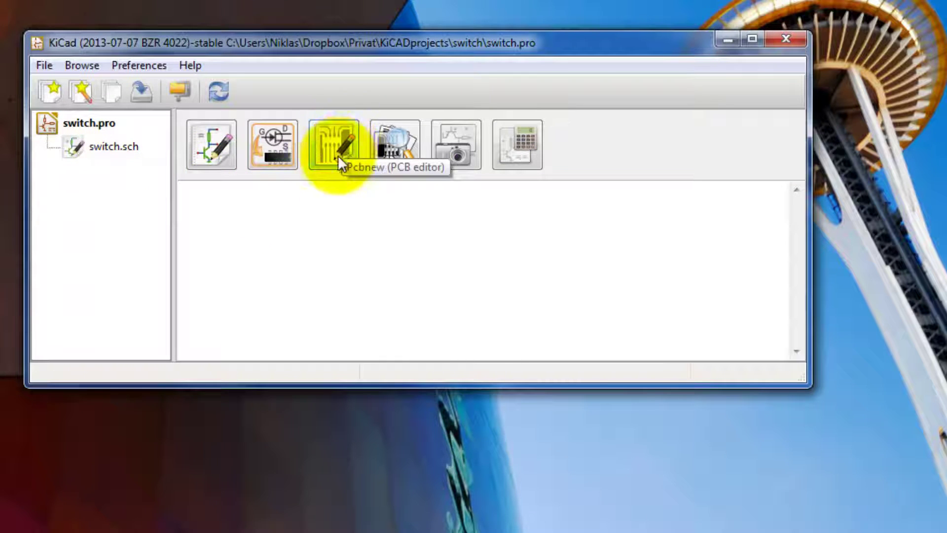
left_click(333, 143)
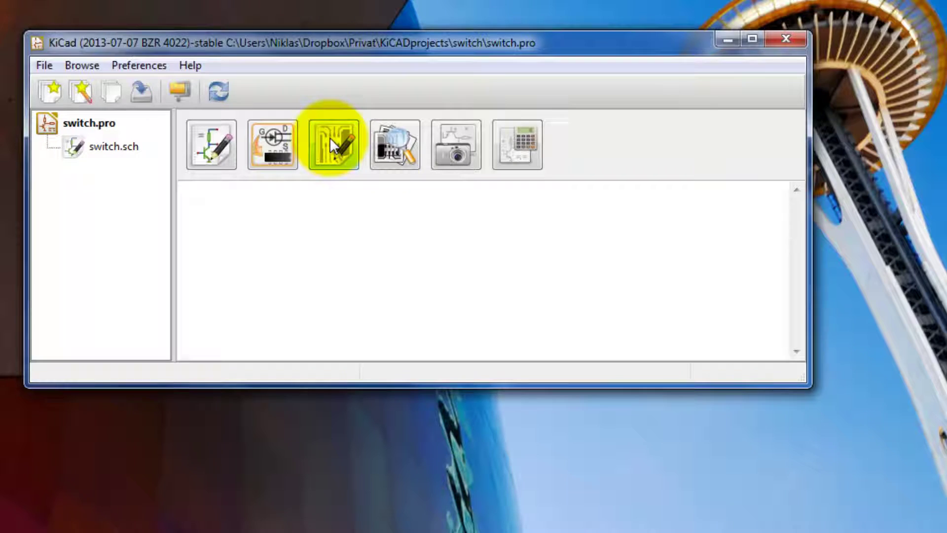
double_click(114, 145)
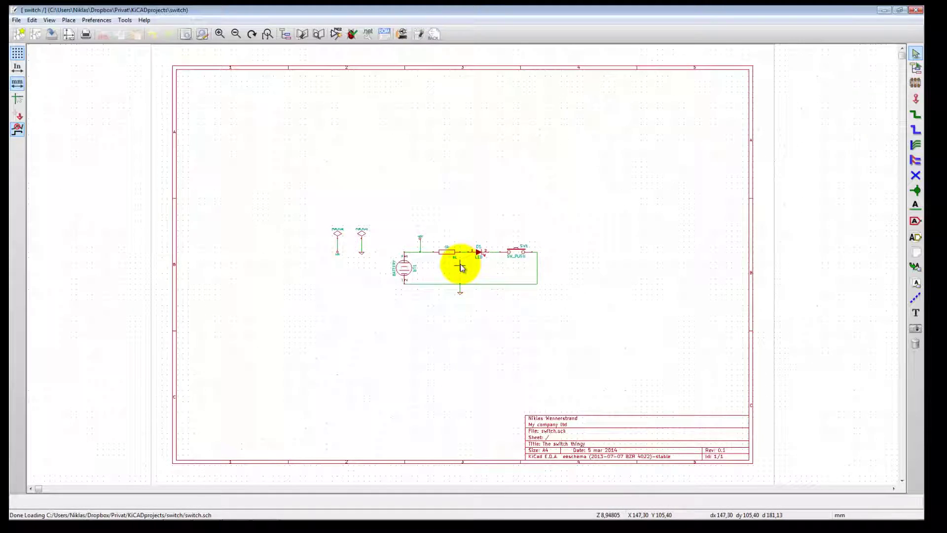
scroll(459, 259, "up", 4)
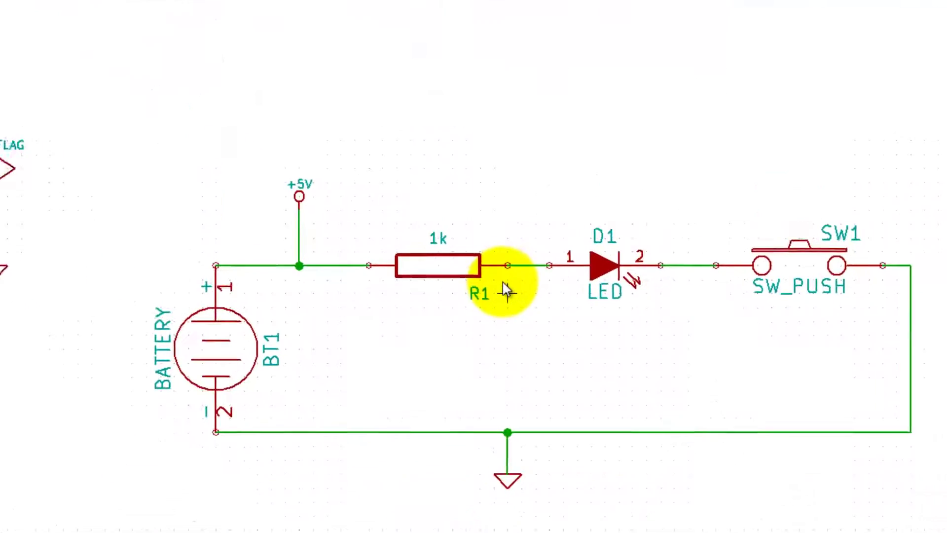
scroll(503, 283, "down", 2)
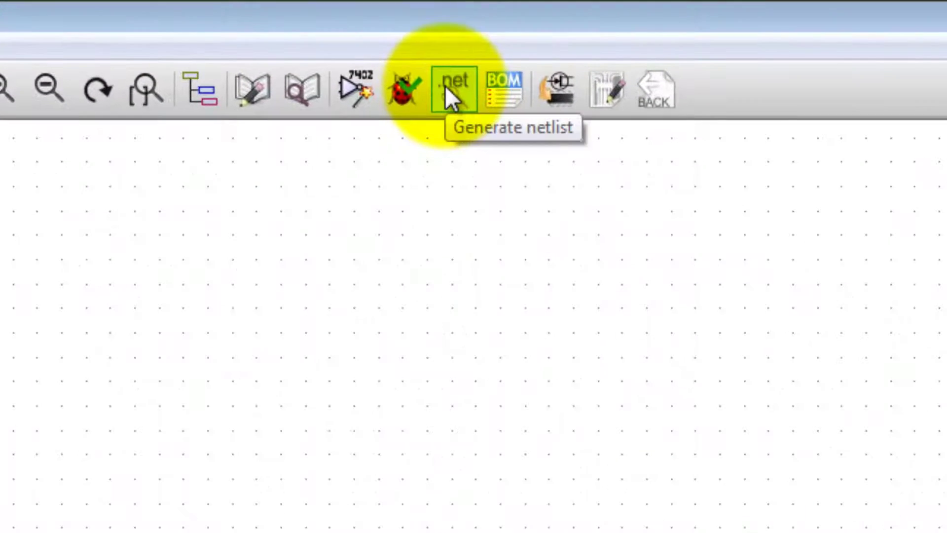
- Generate a Pcbnew netlist of the schematic in Advanced Format and save it in the project folder as switch
left_click(446, 90)
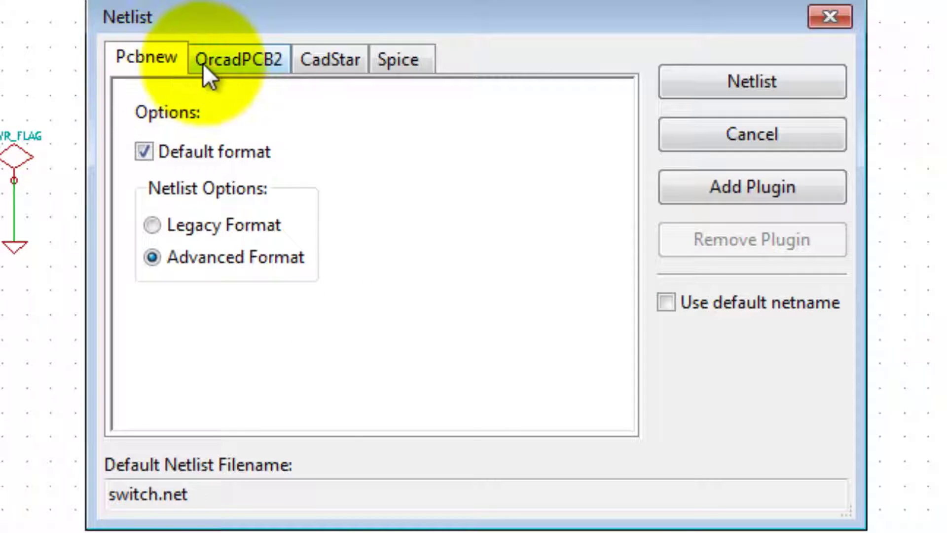
left_click(215, 60)
left_click(330, 61)
left_click(235, 63)
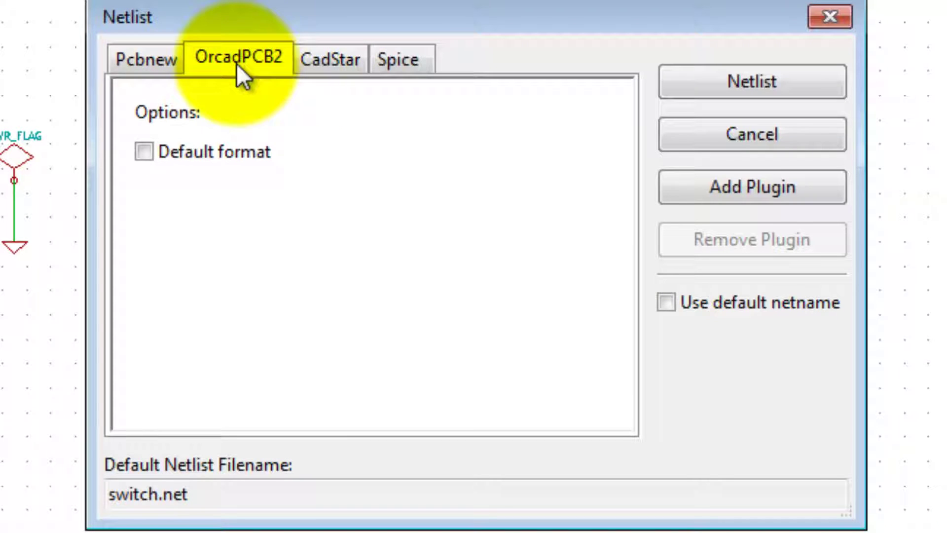
left_click(147, 67)
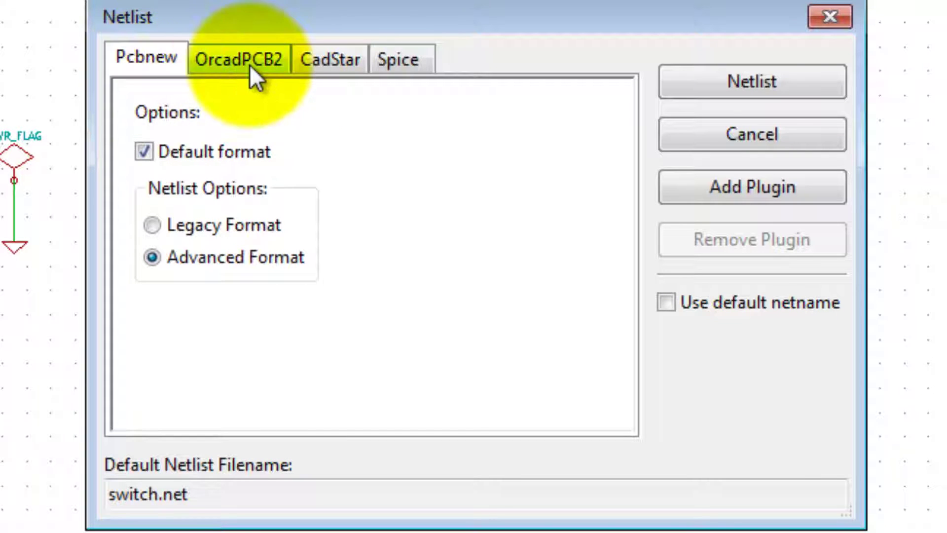
left_click(750, 84)
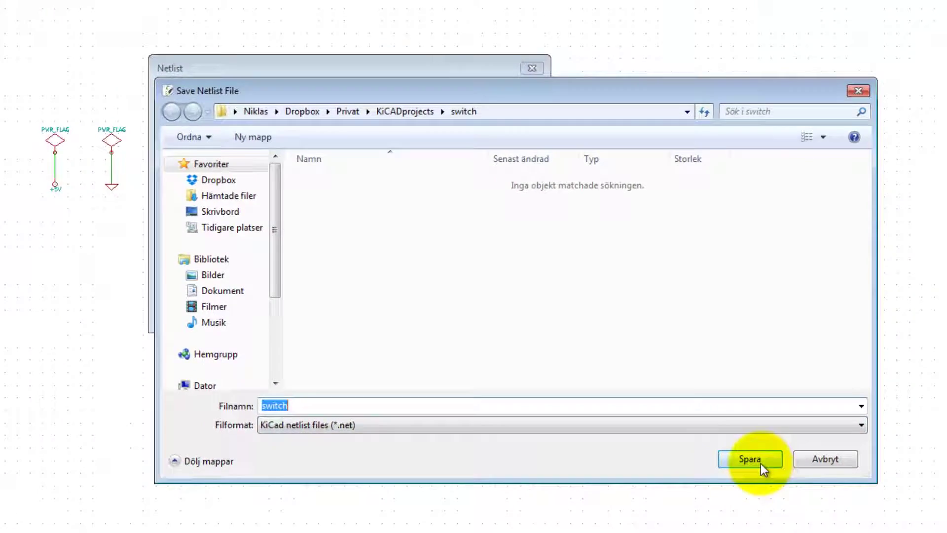
left_click(757, 468)
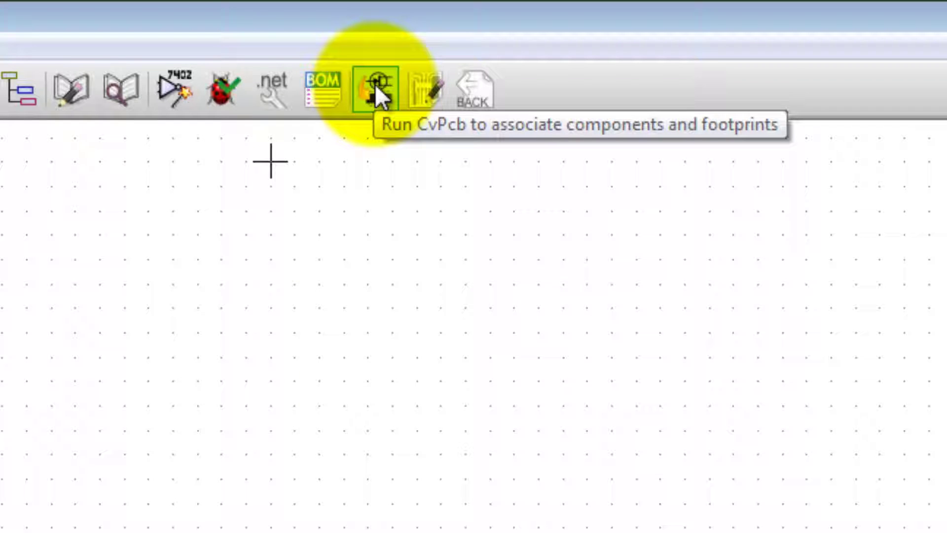
- Run CvPcb to associate components with footprints and look through the footprints offered for BT1, D1, R1 and SW1
left_click(376, 86)
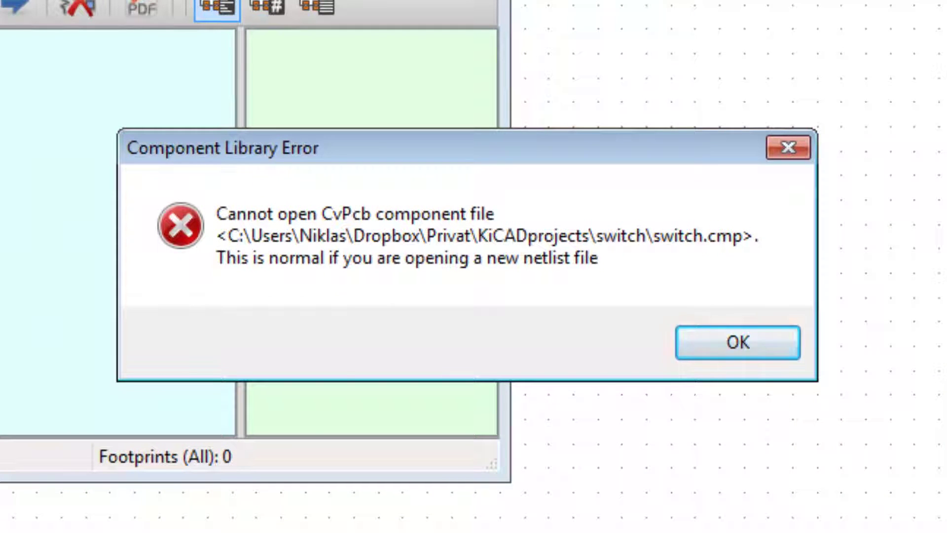
left_click(743, 345)
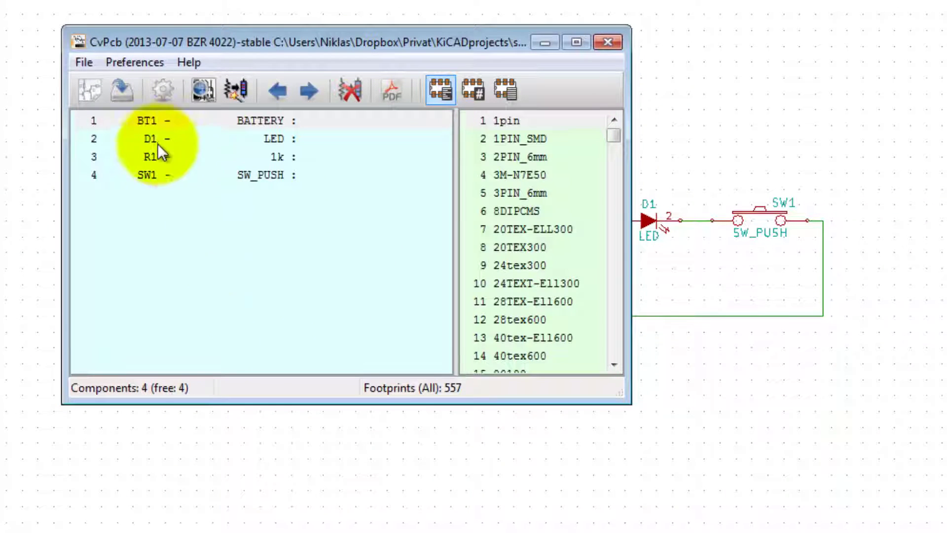
left_click(145, 118)
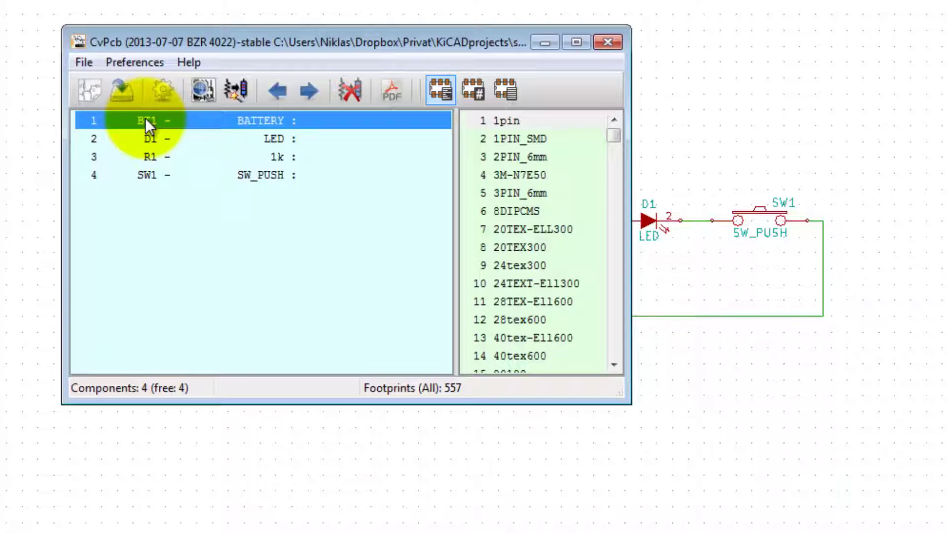
left_click(155, 142)
left_click(155, 159)
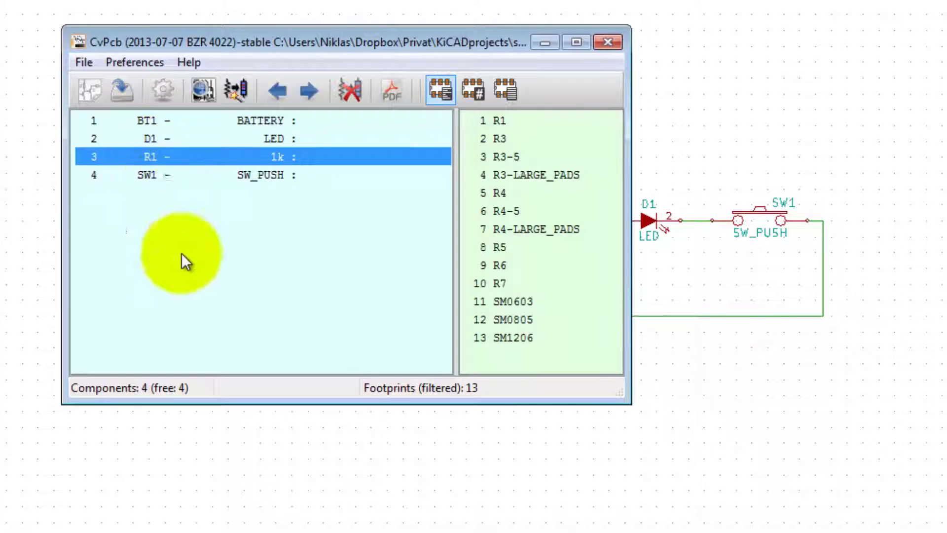
left_click(143, 174)
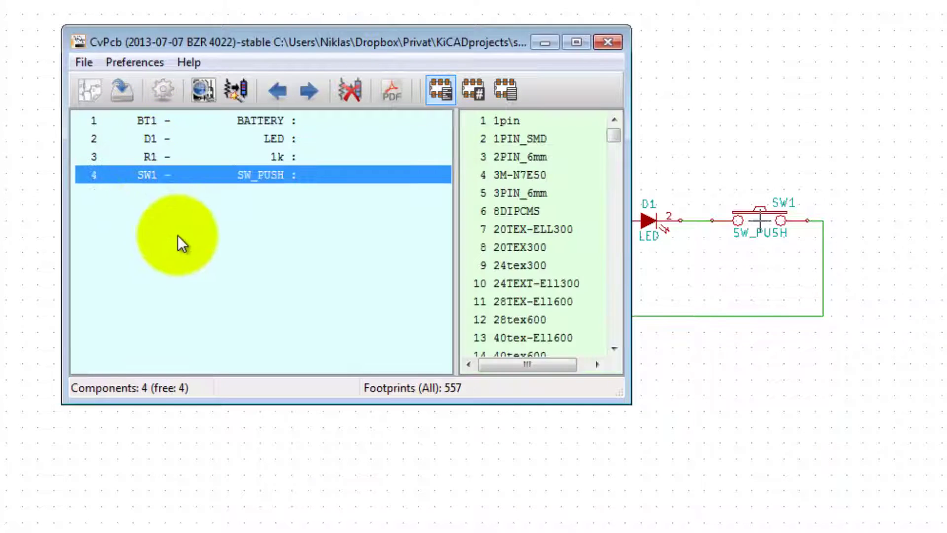
left_click(144, 120)
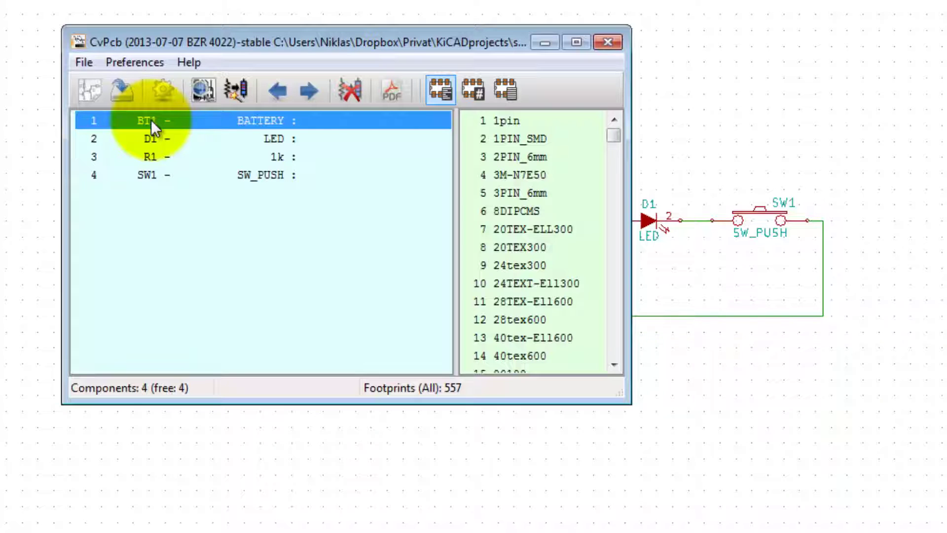
- Preview the SM0805 footprint and assign it to the 1k resistor R1
left_click(153, 158)
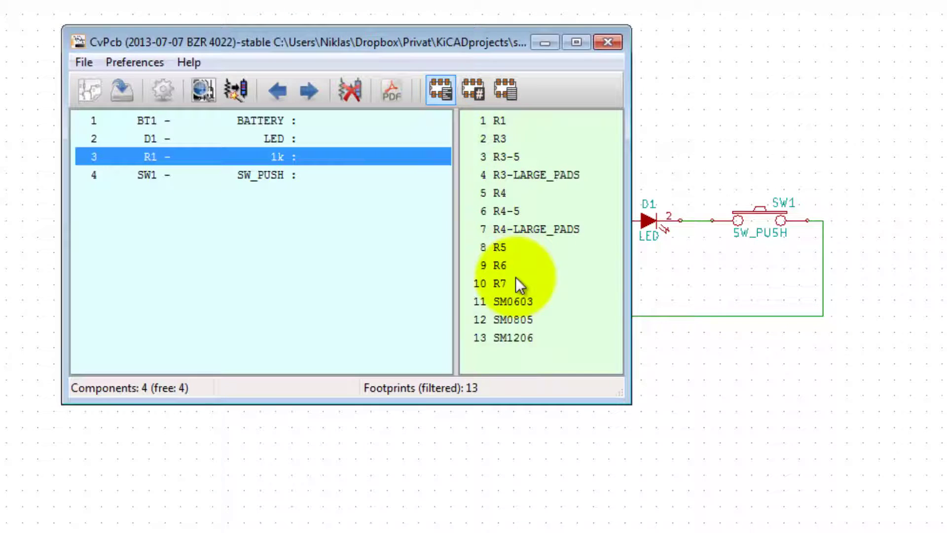
left_click(519, 321)
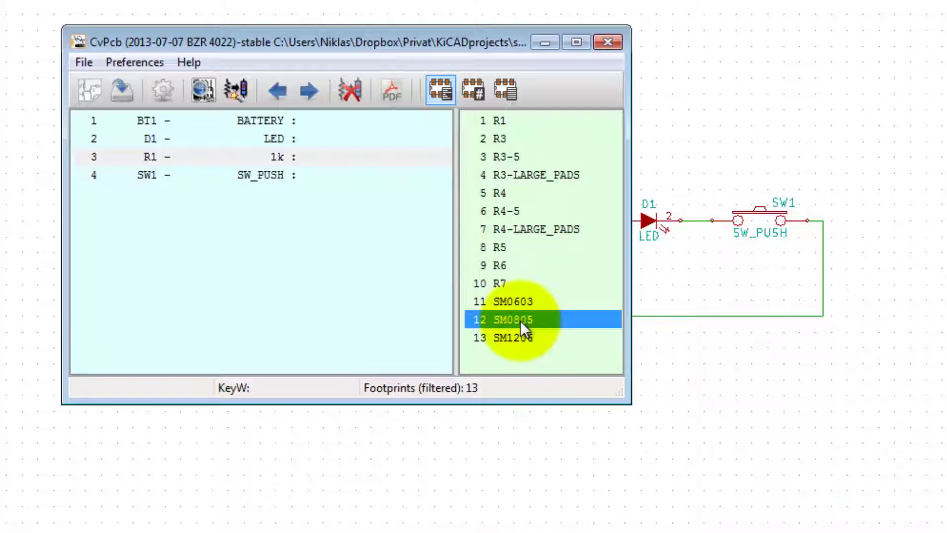
left_click(204, 91)
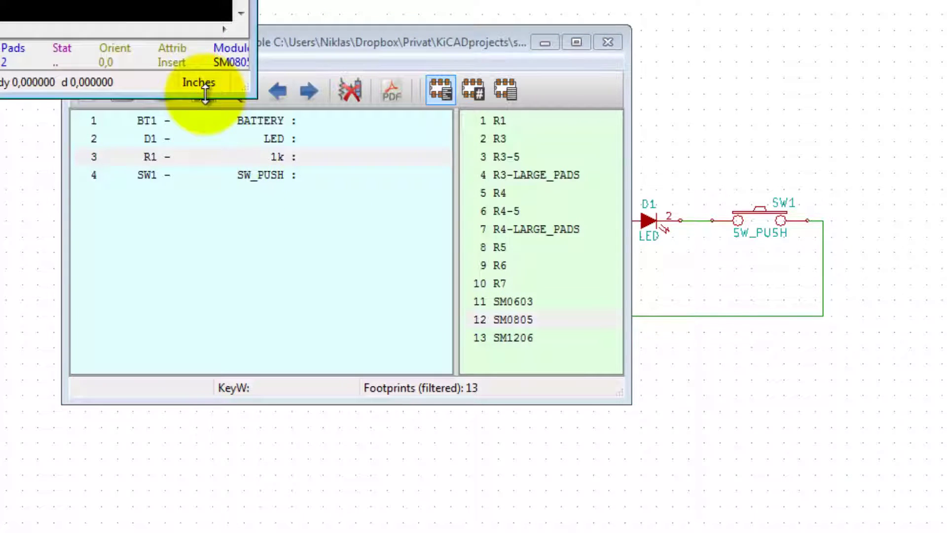
left_click_drag(205, 94, 740, 218)
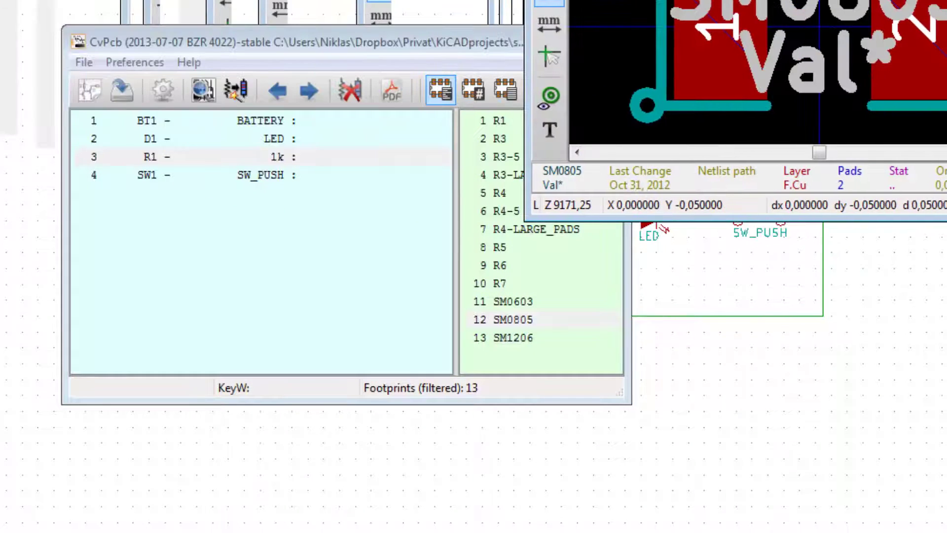
left_click(204, 91)
double_click(513, 320)
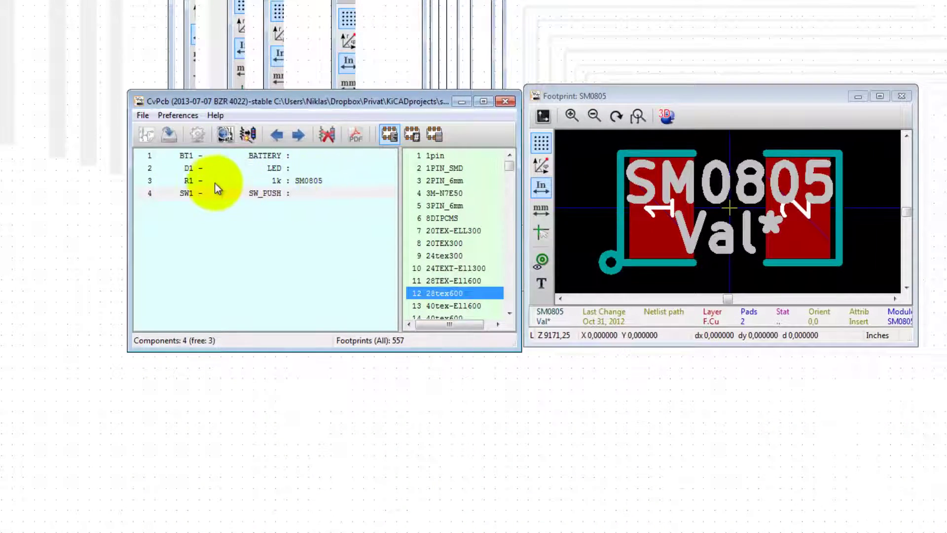
left_click(302, 180)
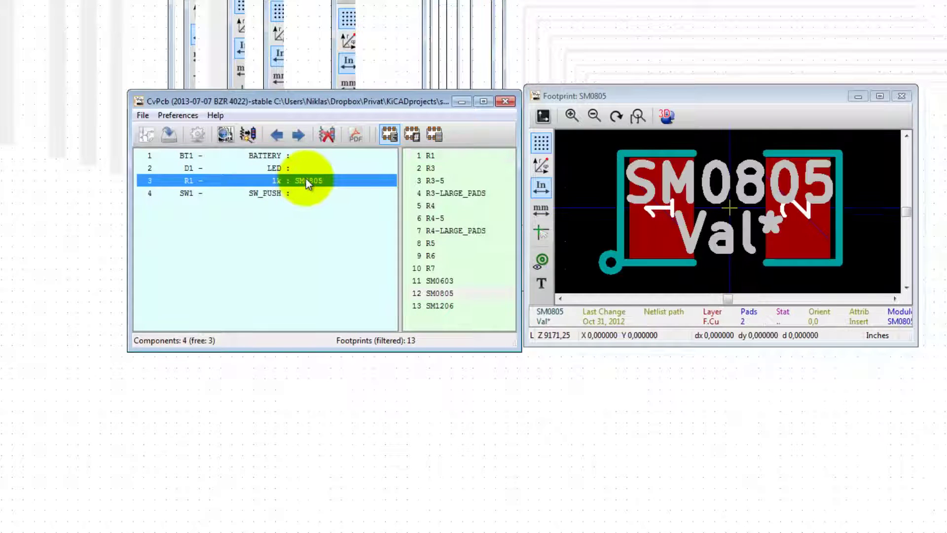
- Assign the LED-0805 footprint to the LED D1
left_click(275, 168)
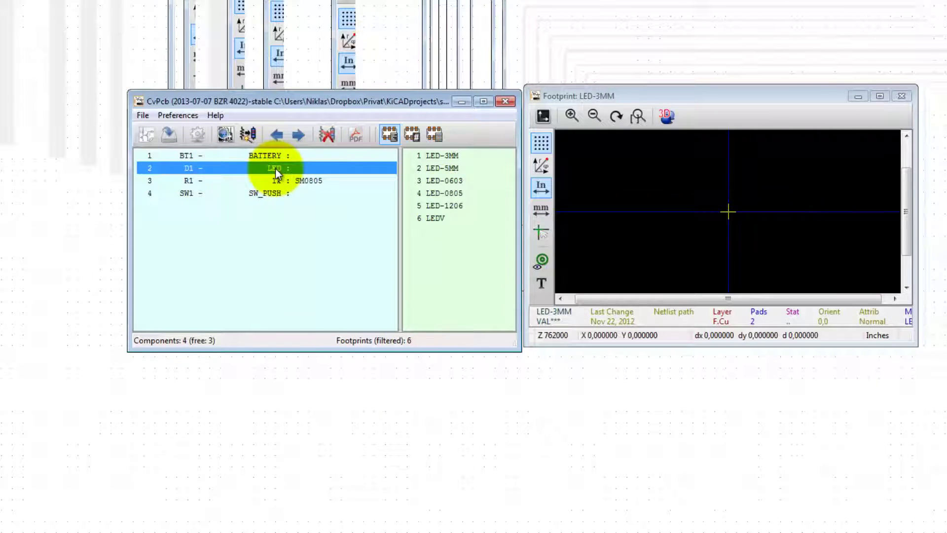
left_click(447, 194)
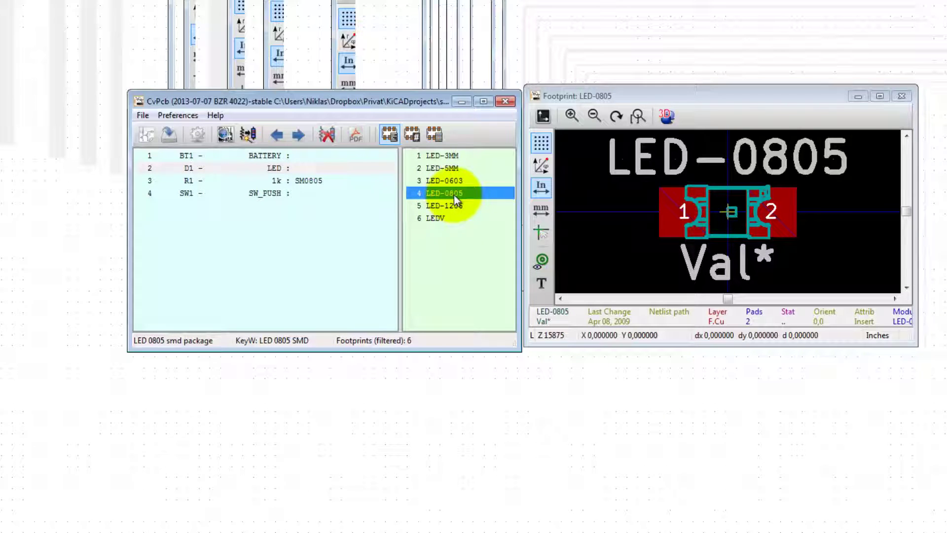
double_click(454, 194)
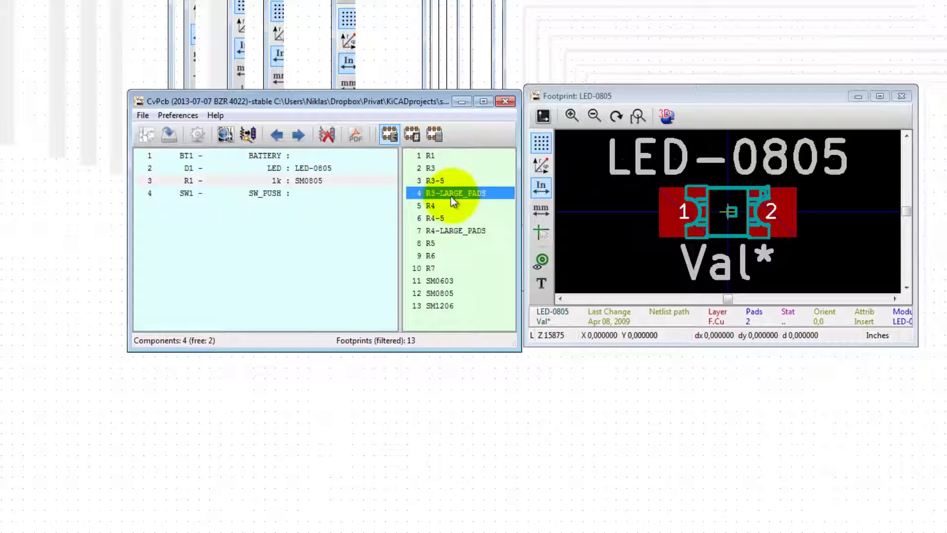
- Assign the SW_PUSH_SMALL footprint to the push switch SW1
left_click(253, 196)
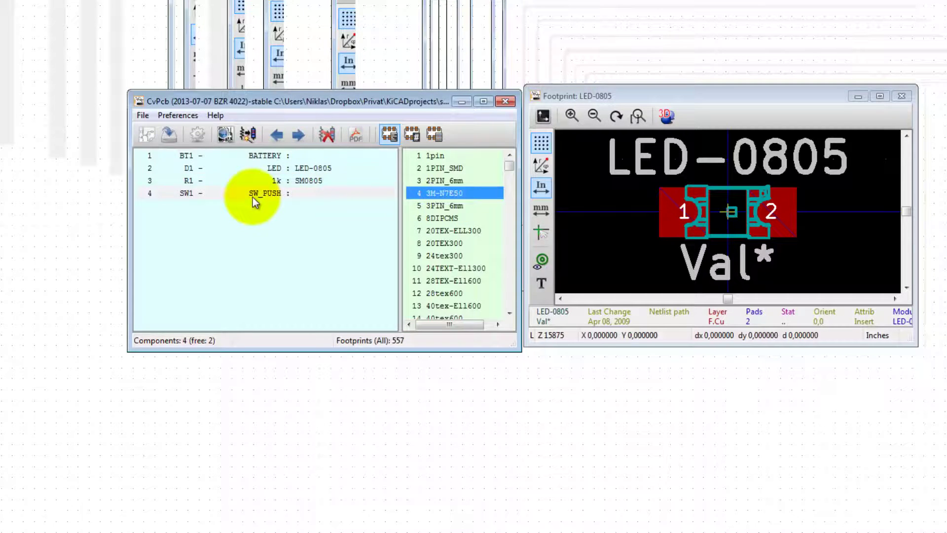
left_click(466, 231)
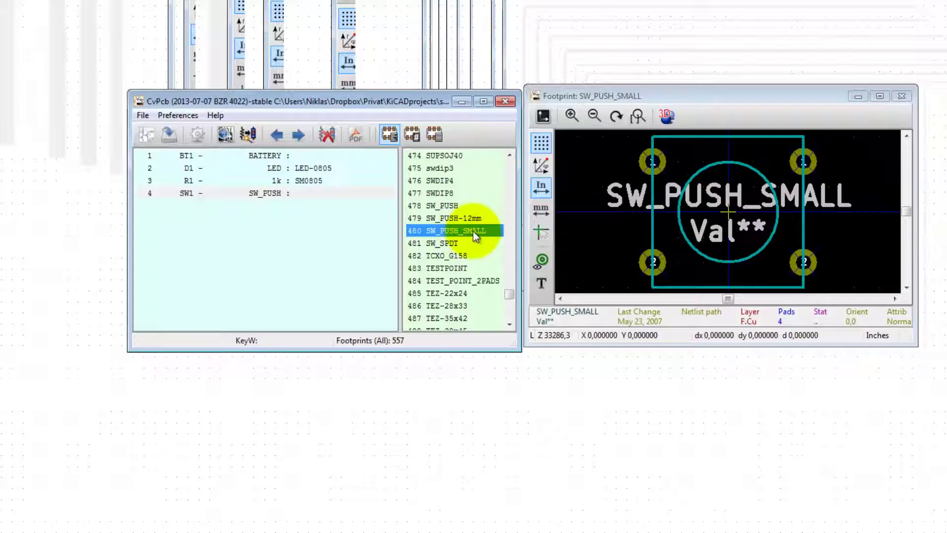
double_click(466, 231)
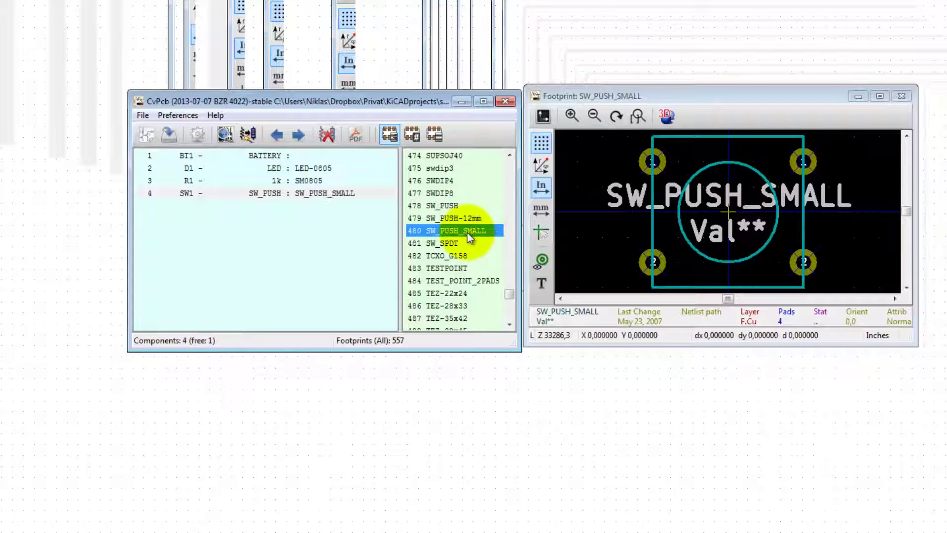
- Assign the CR2032H footprint to the battery BT1 and close the footprint preview
left_click(182, 155)
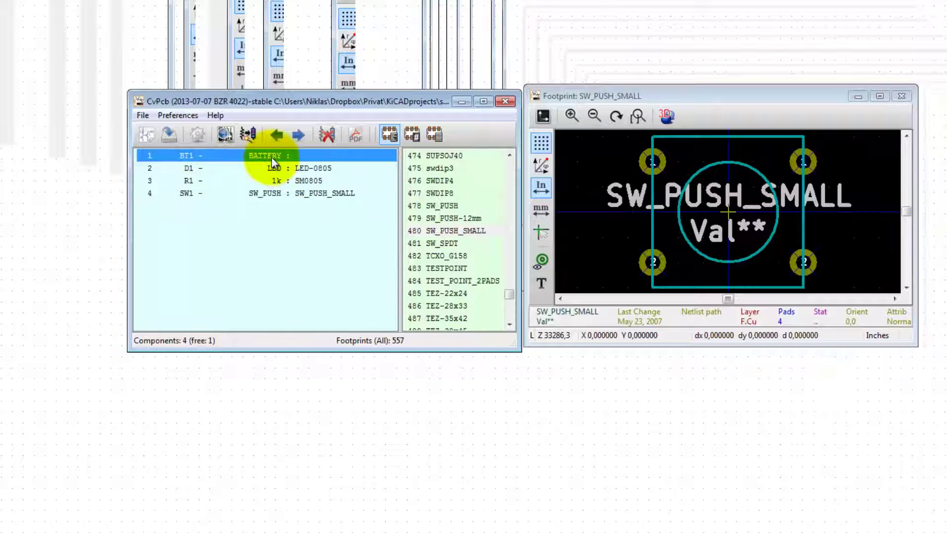
left_click_drag(511, 294, 519, 185)
left_click(442, 268)
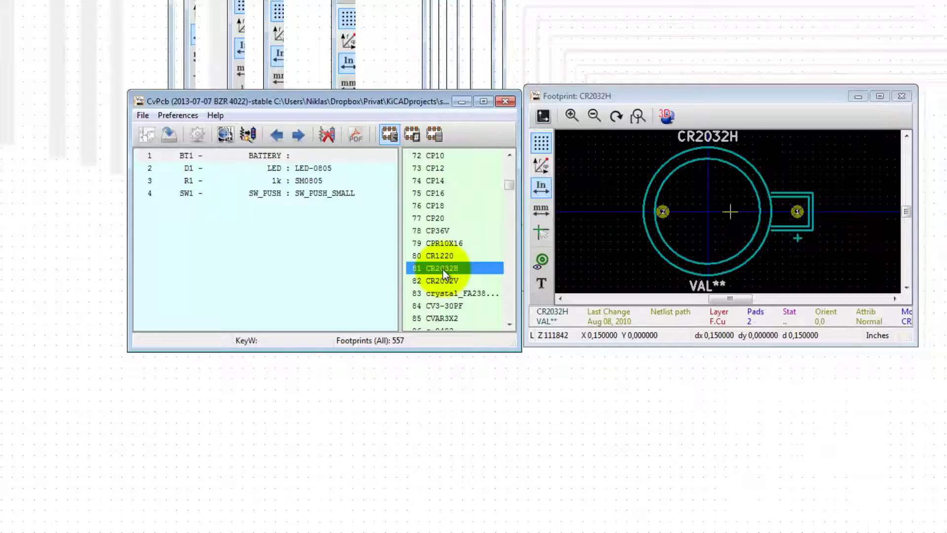
double_click(444, 269)
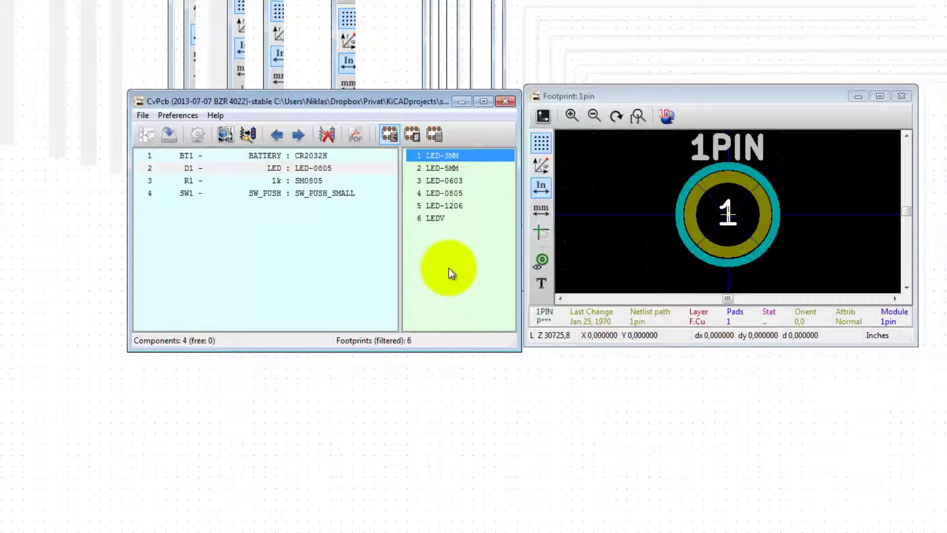
left_click(902, 96)
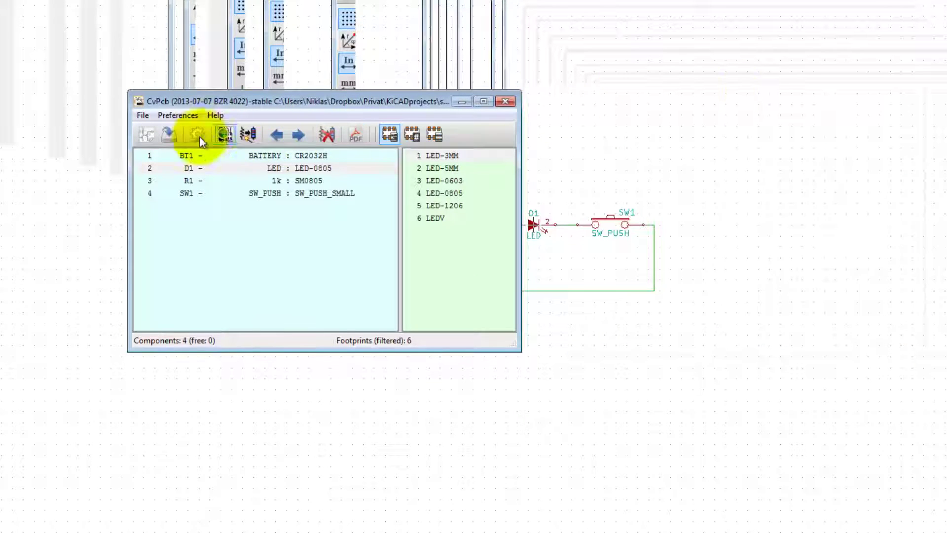
- Save the footprint assignments and close CvPcb to return to the schematic
left_click(143, 116)
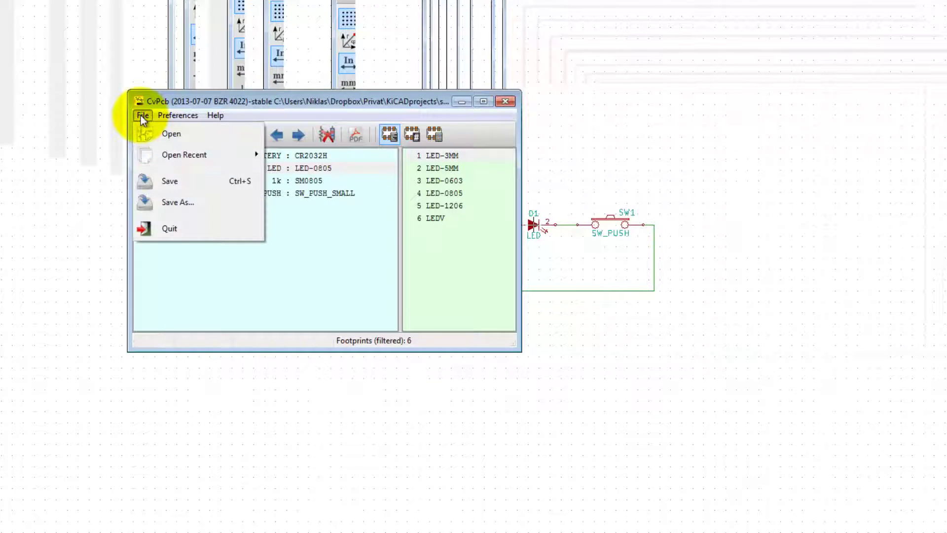
left_click(175, 181)
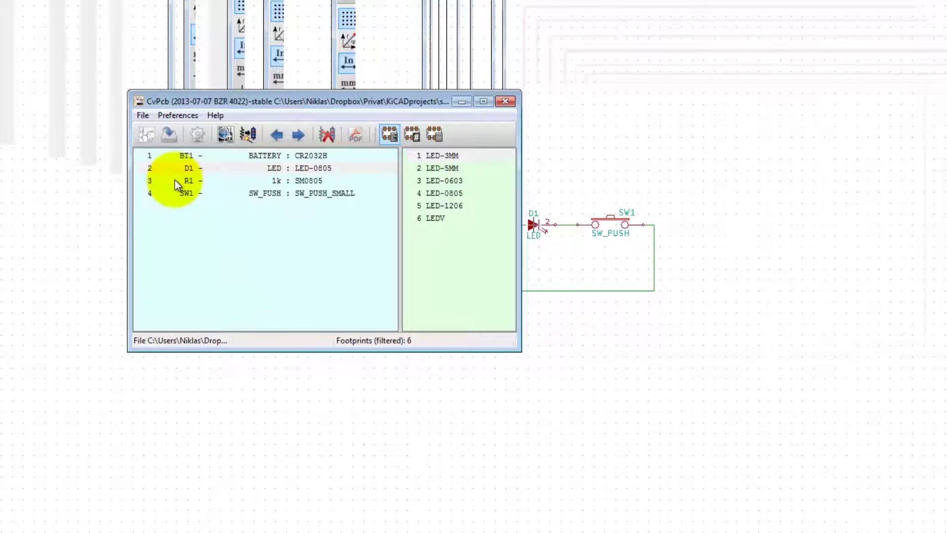
left_click(506, 101)
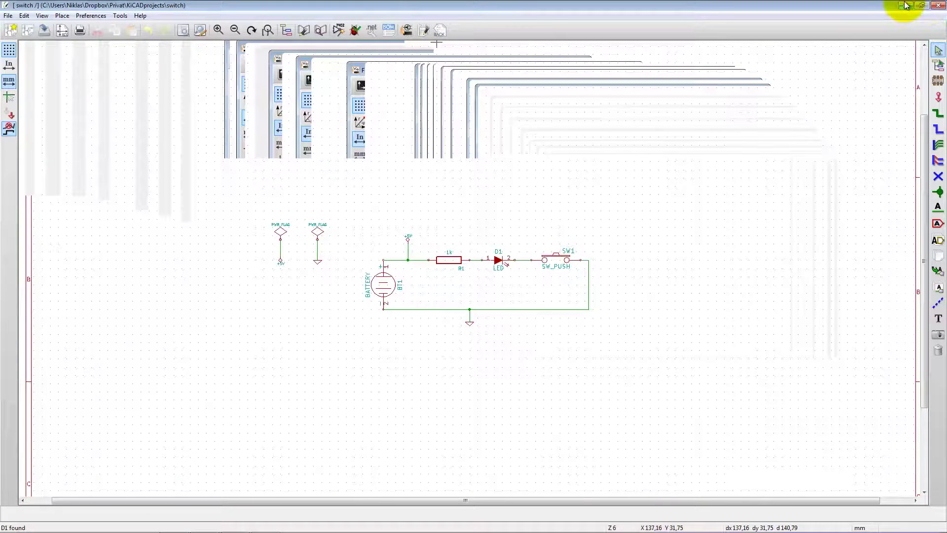
- Switch from the schematic to Pcbnew and start a new board for the switch project
left_click(906, 6)
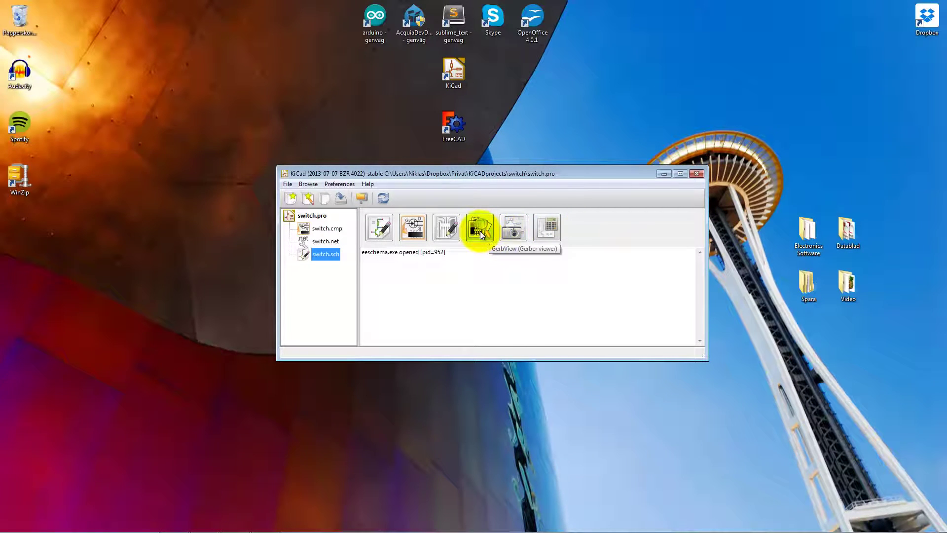
left_click(444, 230)
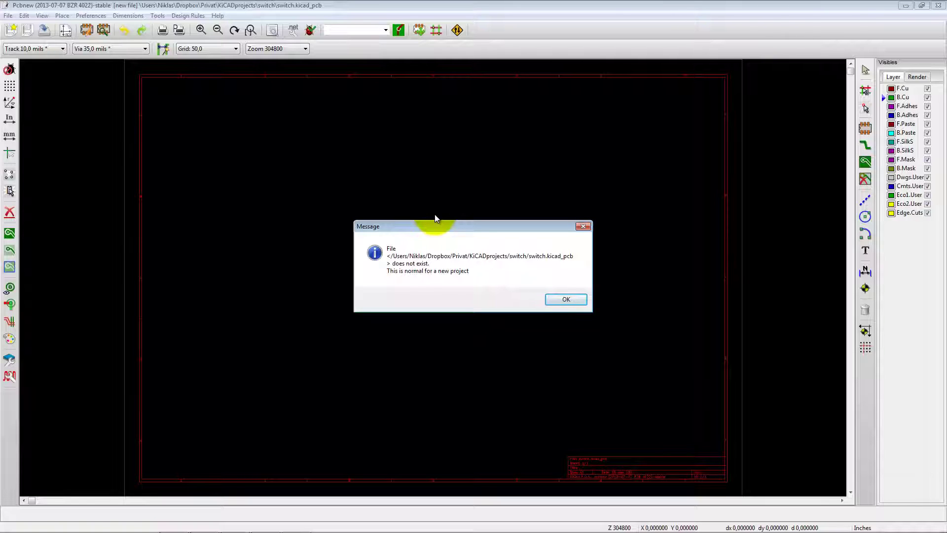
left_click(568, 299)
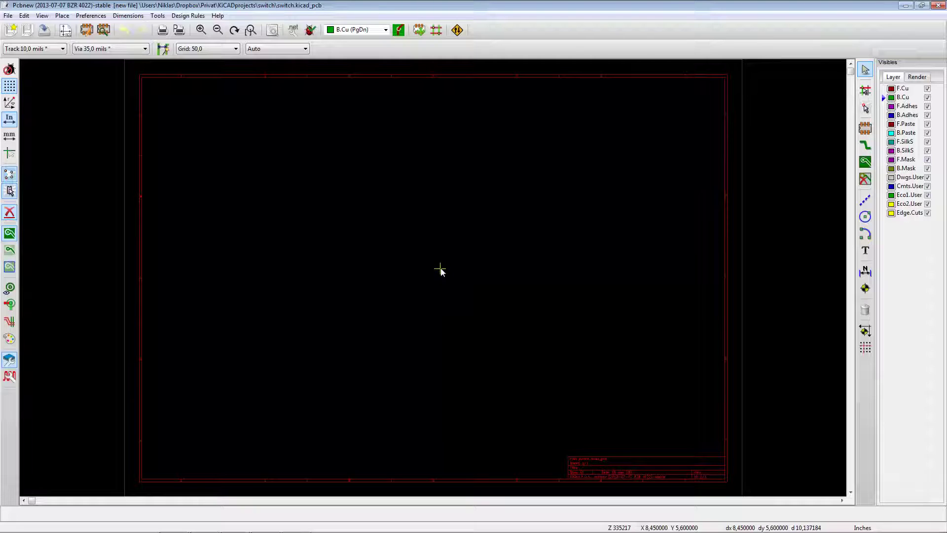
- Read the current netlist switch.net into the board and move the netlist dialog clear of the loaded footprints
scroll(440, 277, "down", 2)
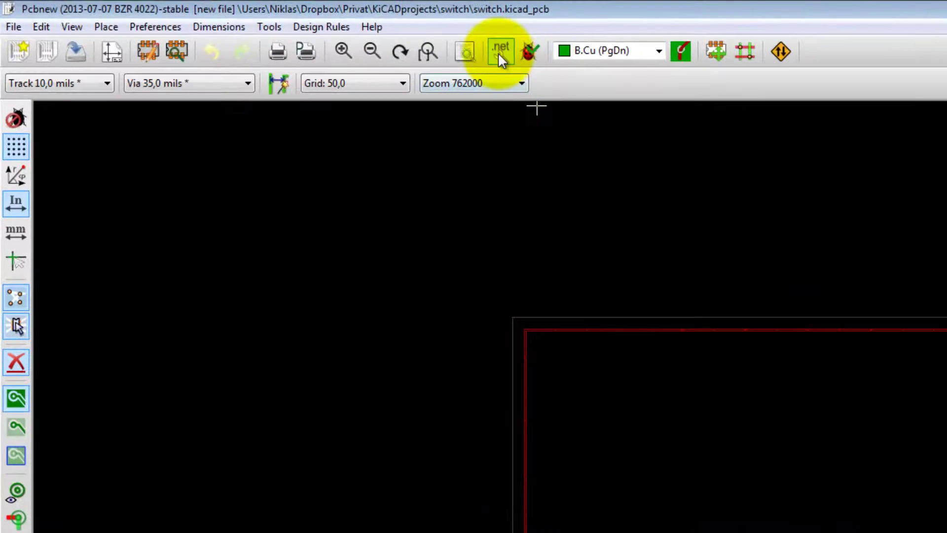
left_click(499, 55)
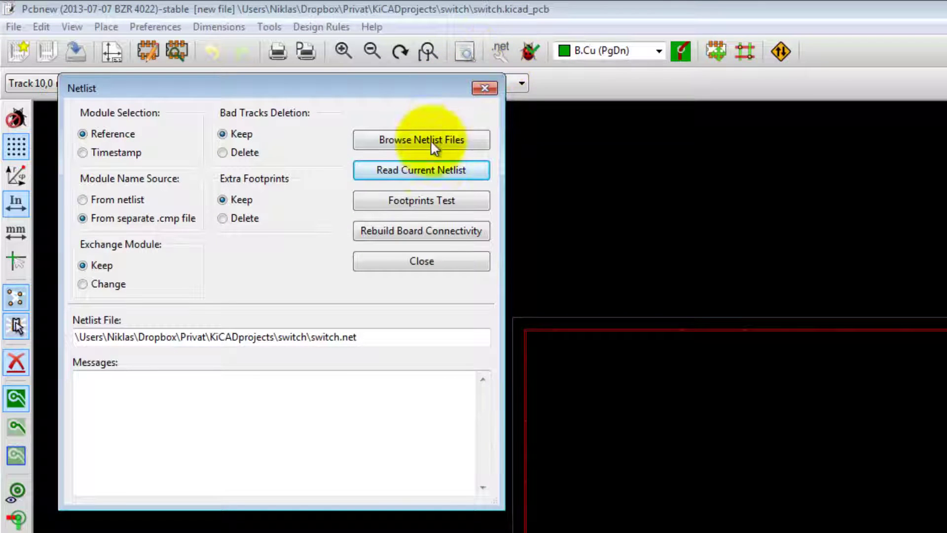
left_click(427, 171)
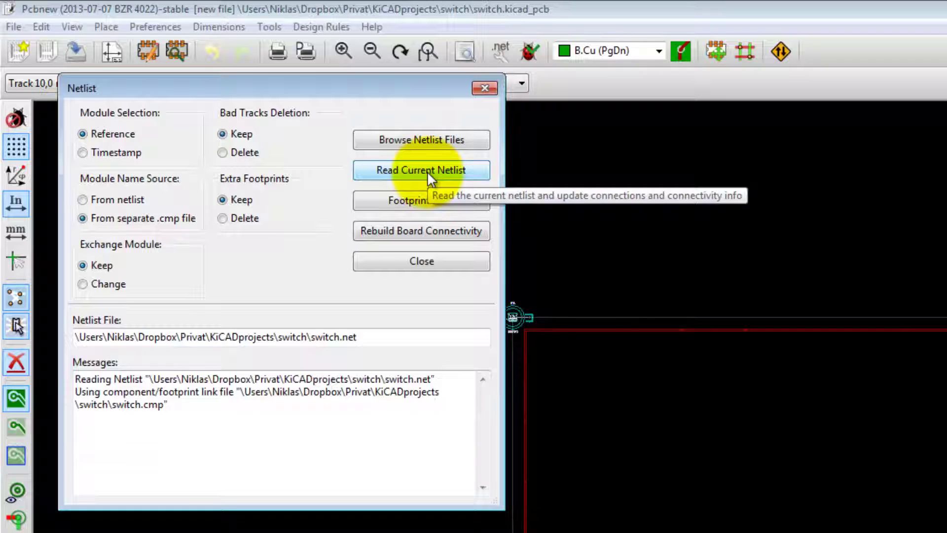
left_click_drag(442, 85, 943, 267)
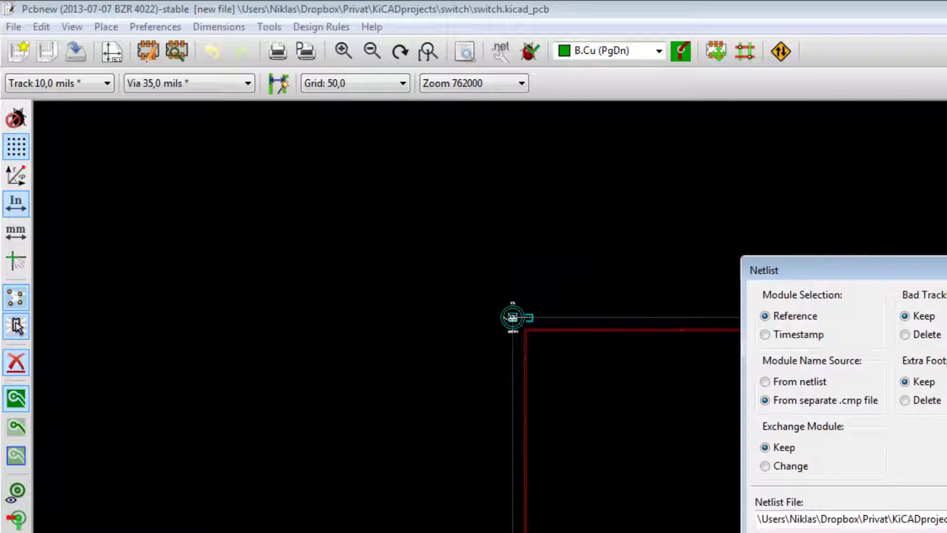
left_click_drag(839, 270, 769, 230)
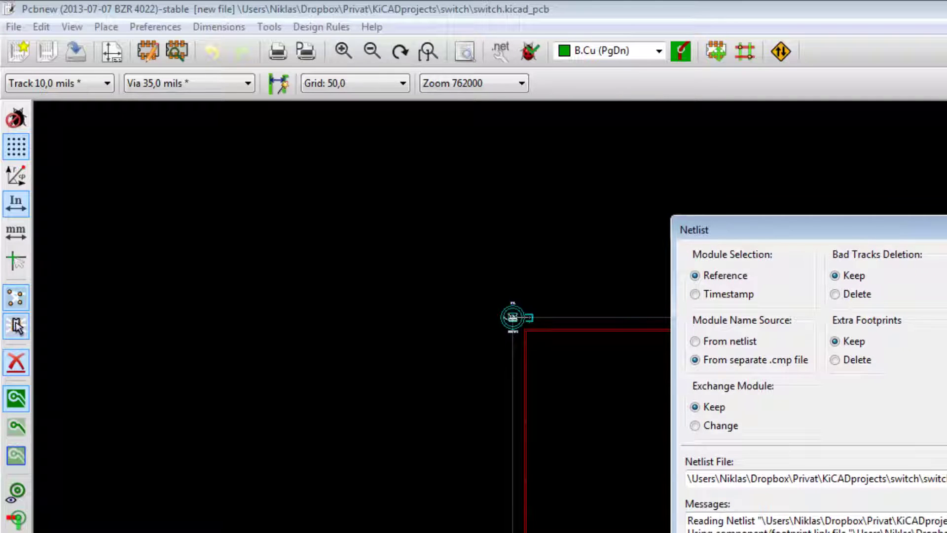
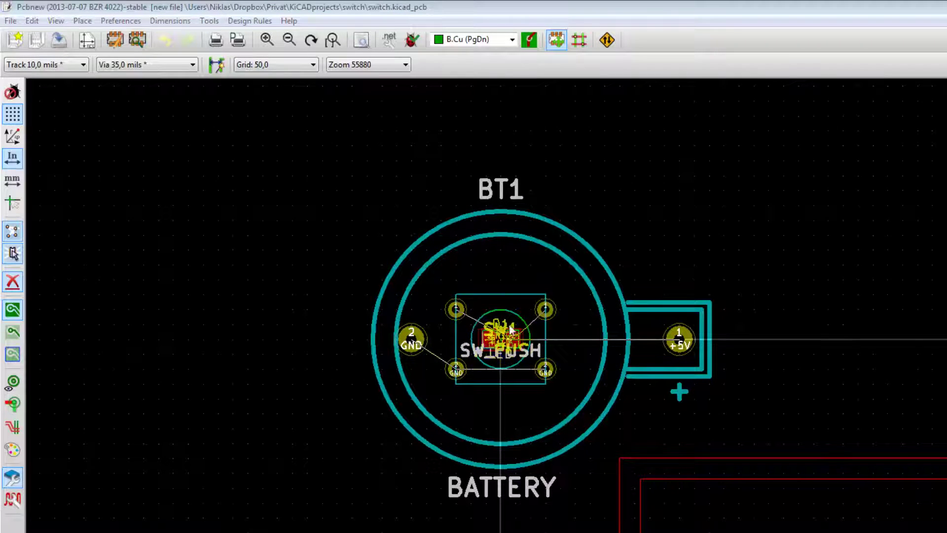
- Activate footprint mode and spread out the stacked footprints with Move All Modules
left_click(508, 342)
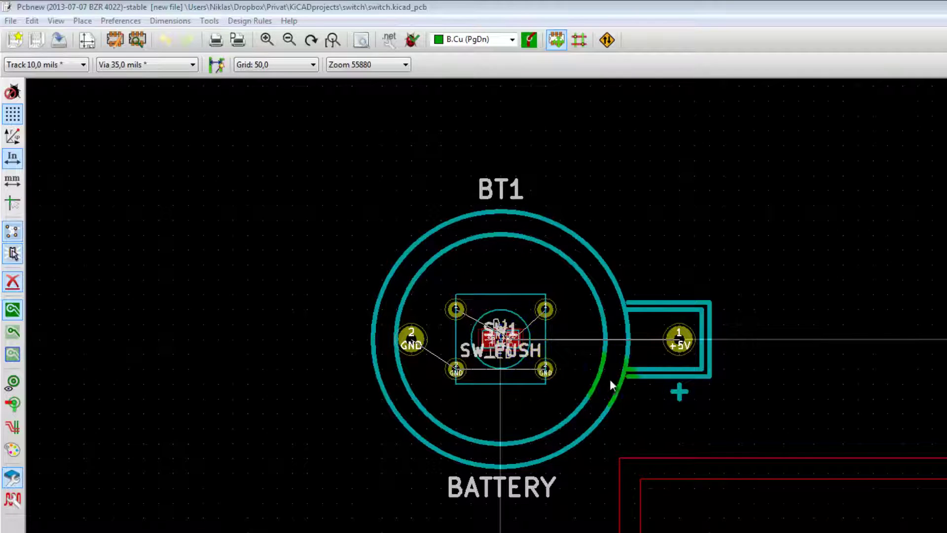
left_click(511, 351)
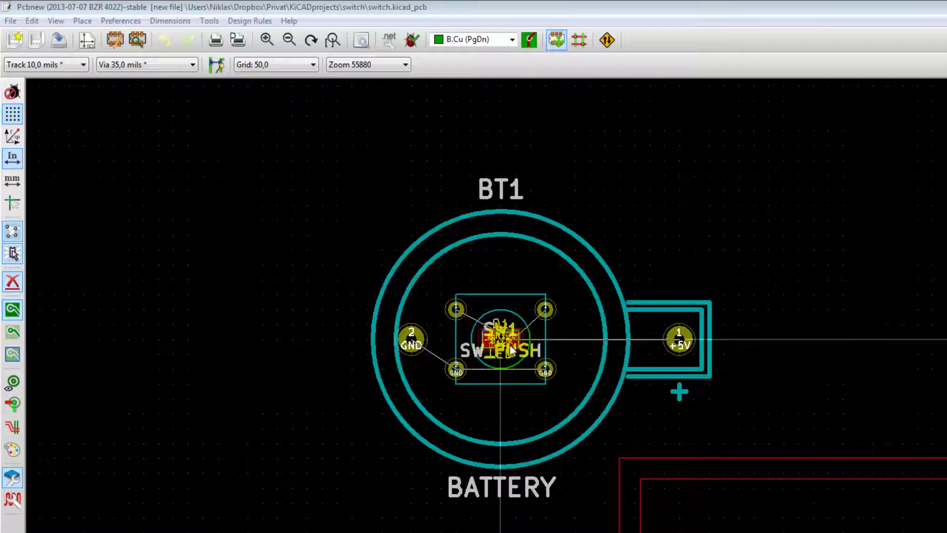
left_click(508, 340)
left_click(501, 349)
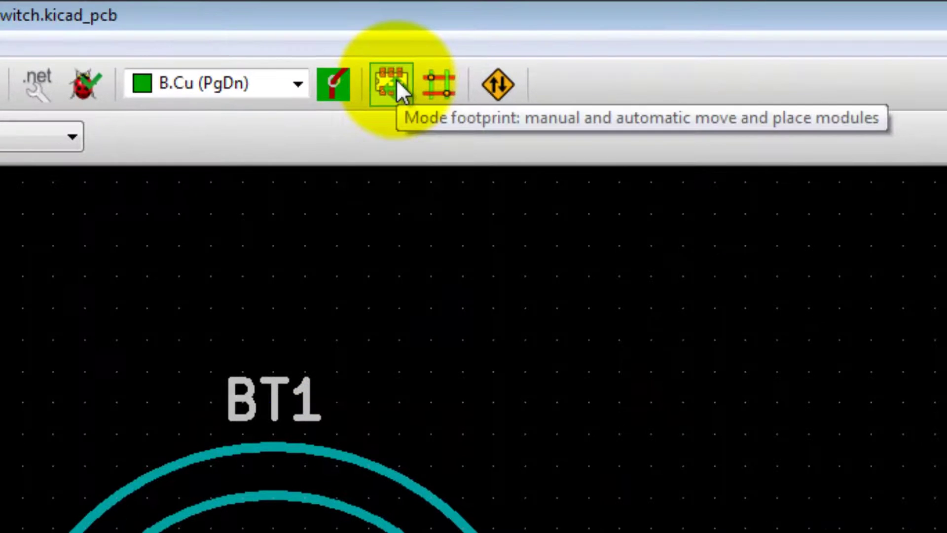
left_click(395, 84)
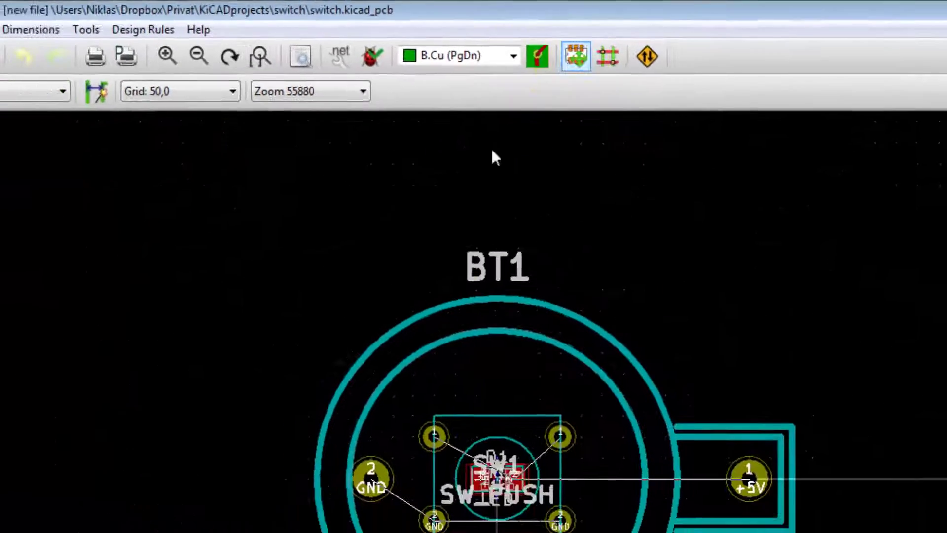
left_click(484, 482)
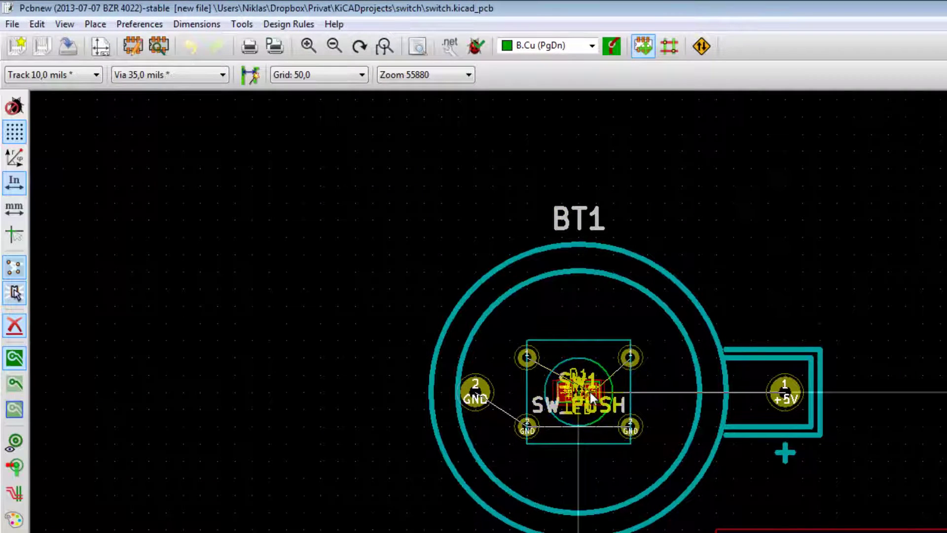
right_click(590, 392)
mouse_move(641, 507)
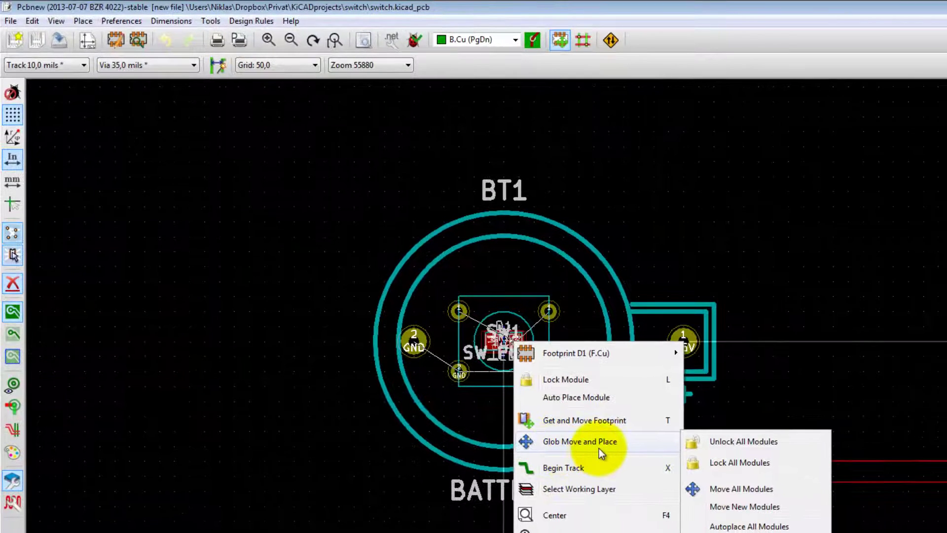
left_click(752, 492)
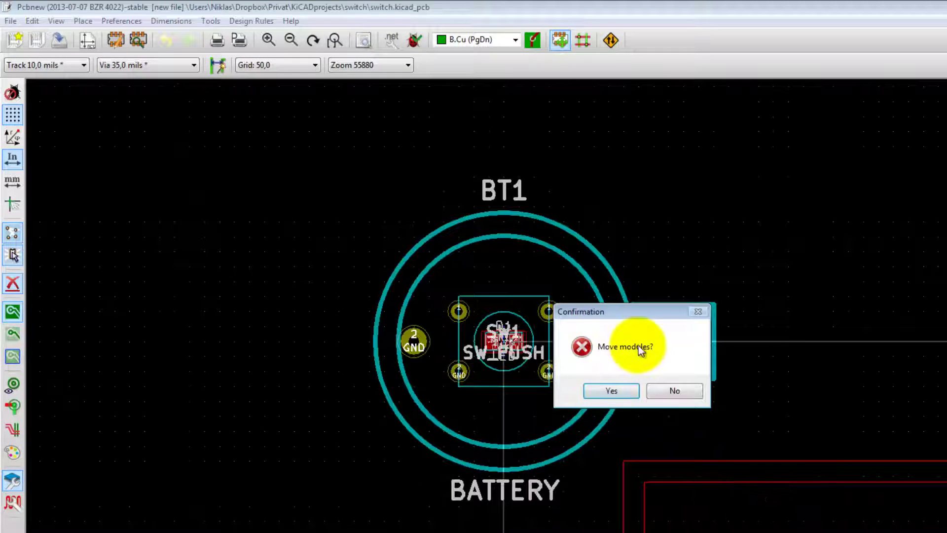
left_click(611, 391)
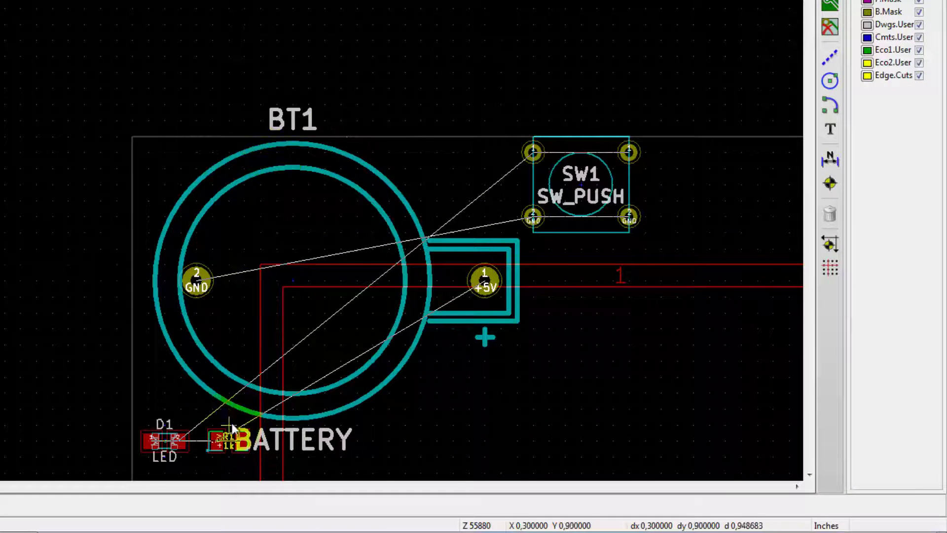
- Move battery BT1 inside the sheet frame and place switch SW1 on the side of its GND pad
left_click(403, 269)
scroll(421, 264, "down", 8)
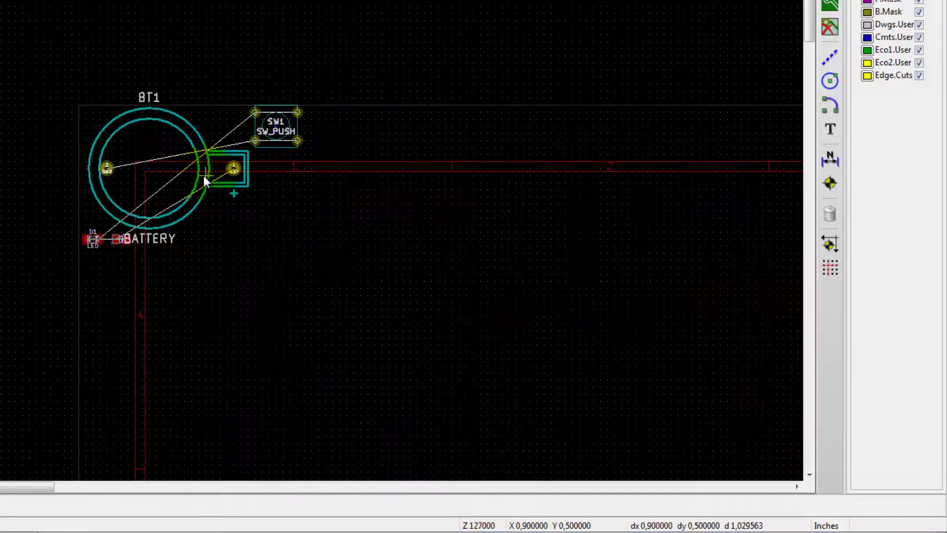
scroll(215, 171, "down", 1)
scroll(211, 170, "up", 5)
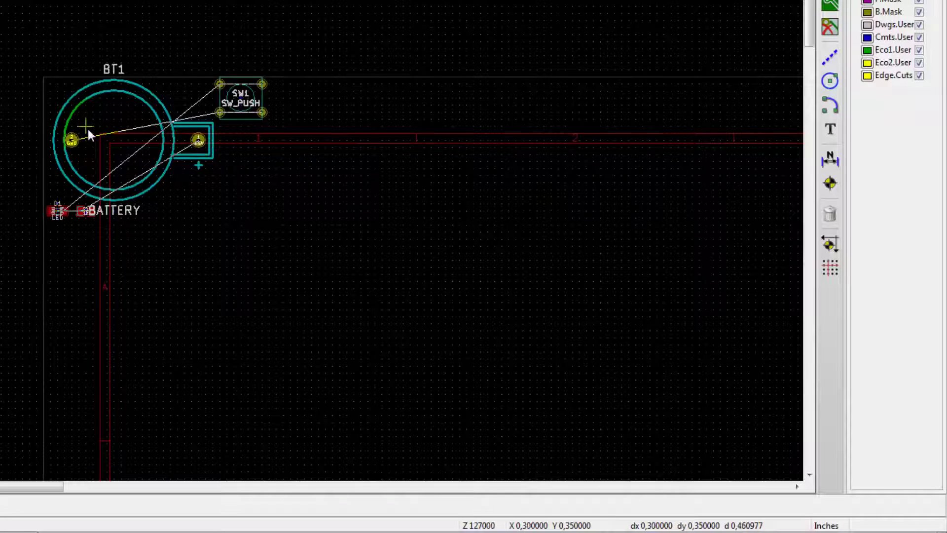
key("m")
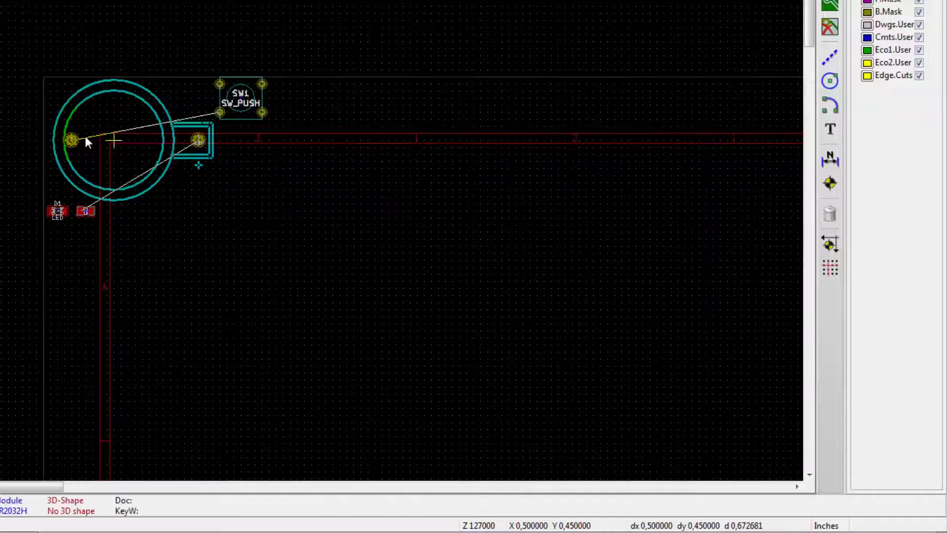
left_click(551, 380)
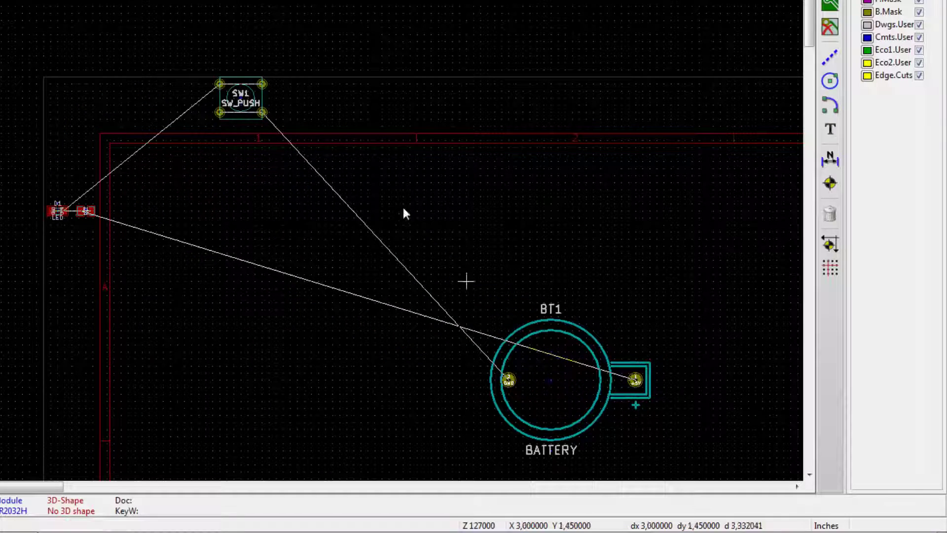
key("m")
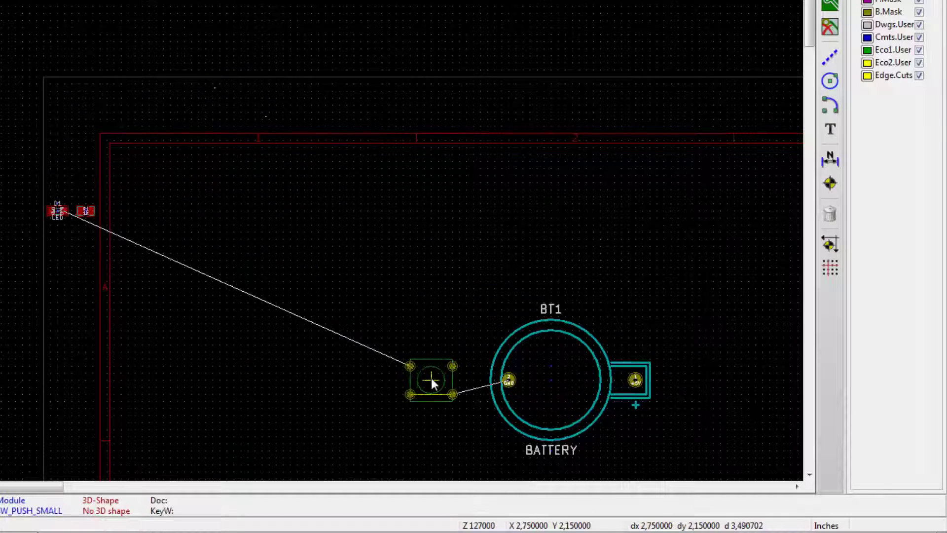
left_click(416, 371)
- Place resistor R1 above the battery's +5V pad and LED D1 beside it, on the side towards the switch
key("m")
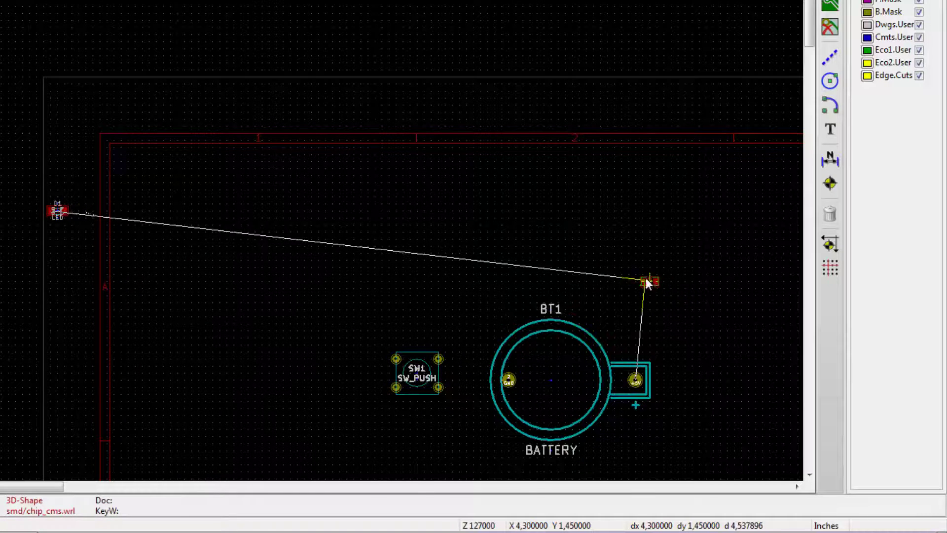
left_click(646, 277)
key("m")
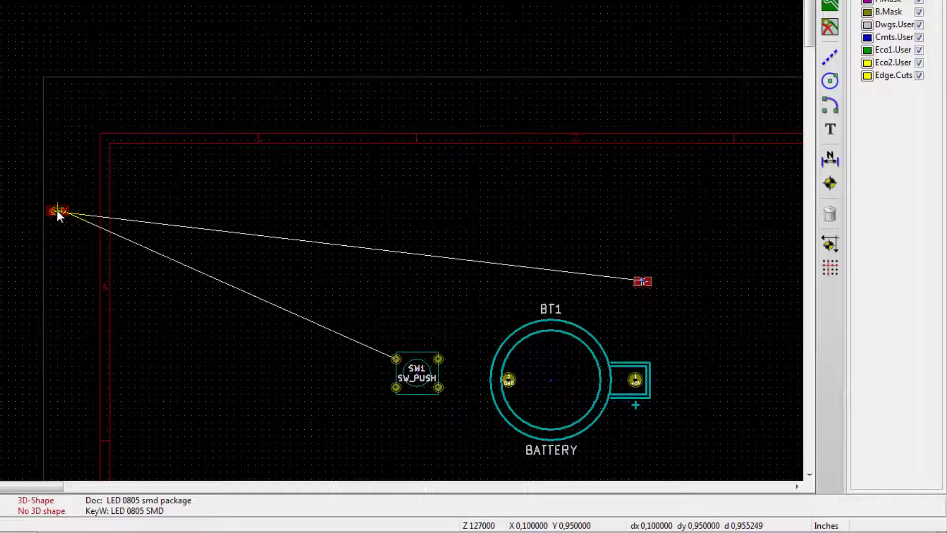
left_click(607, 285)
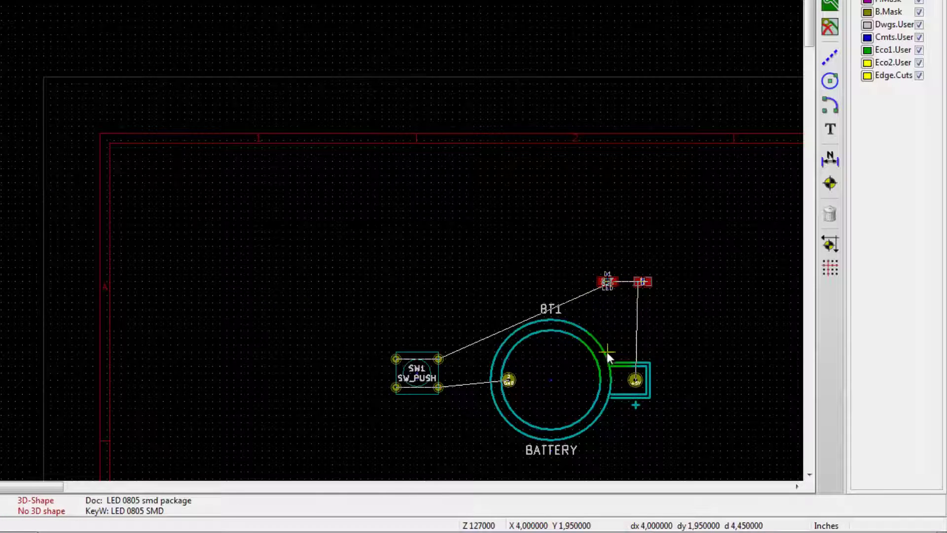
- Move all four footprints as one block to the middle of the sheet, keeping the default block options
scroll(607, 351, "down", 3)
left_click_drag(136, 131, 281, 224)
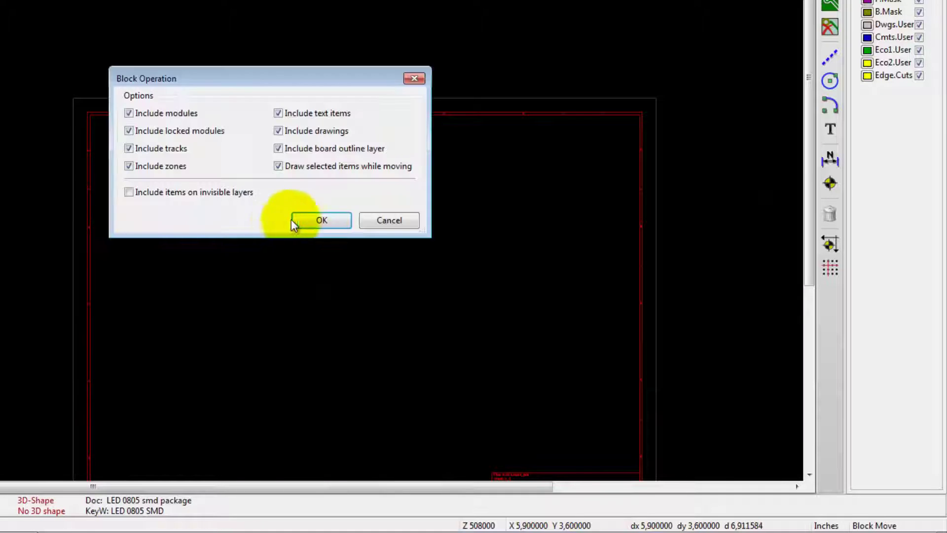
left_click(292, 221)
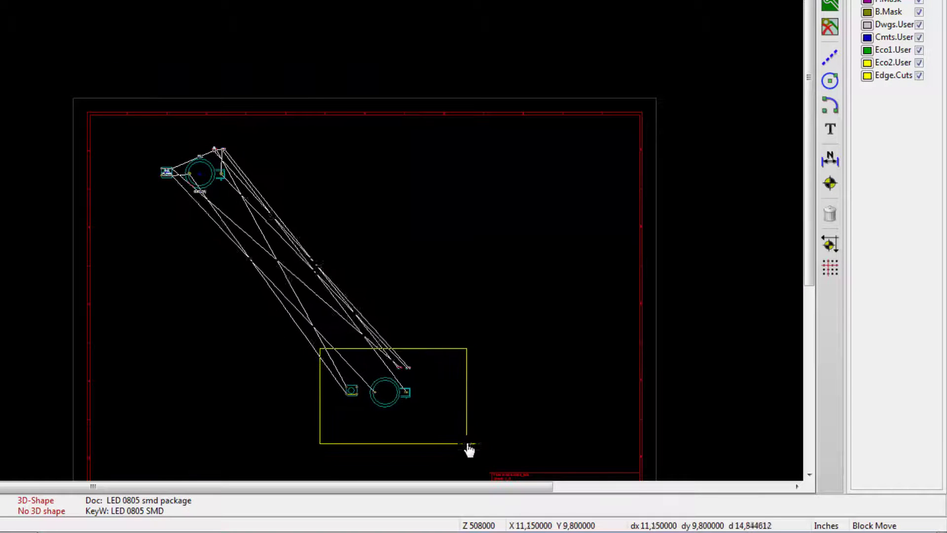
left_click(455, 392)
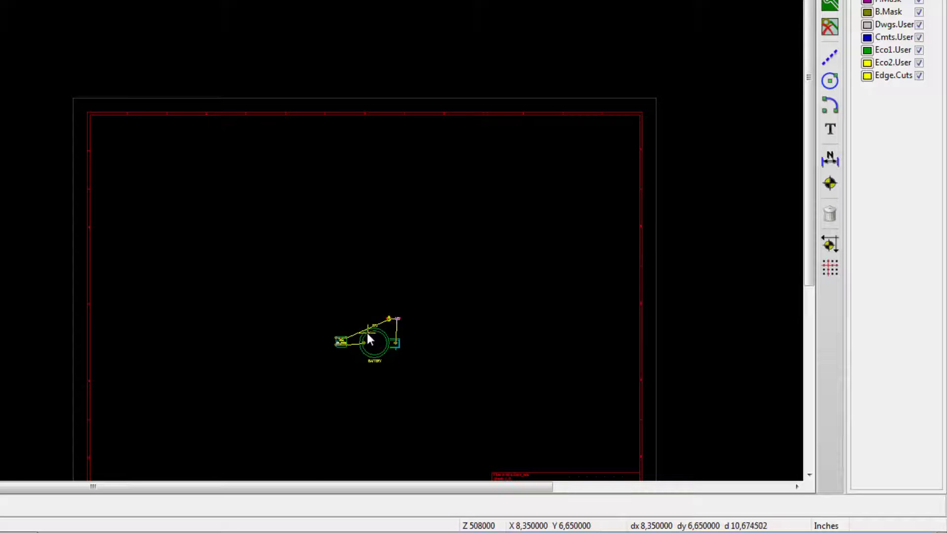
- Rotate LED D1 by 180 degrees so its pad 1 faces resistor R1 and its pad 2 faces the switch
scroll(367, 332, "up", 5)
scroll(211, 168, "down", 2)
scroll(211, 162, "down", 1)
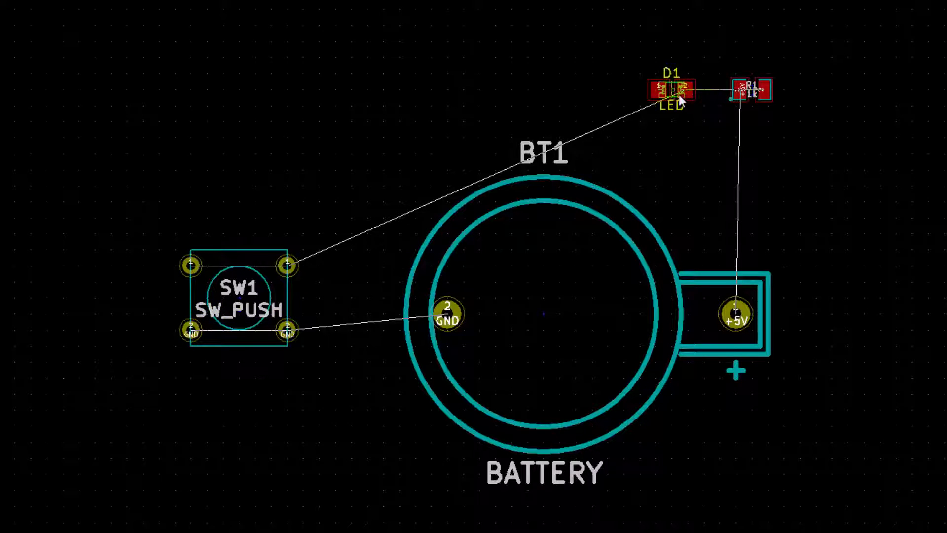
scroll(693, 96, "up", 4)
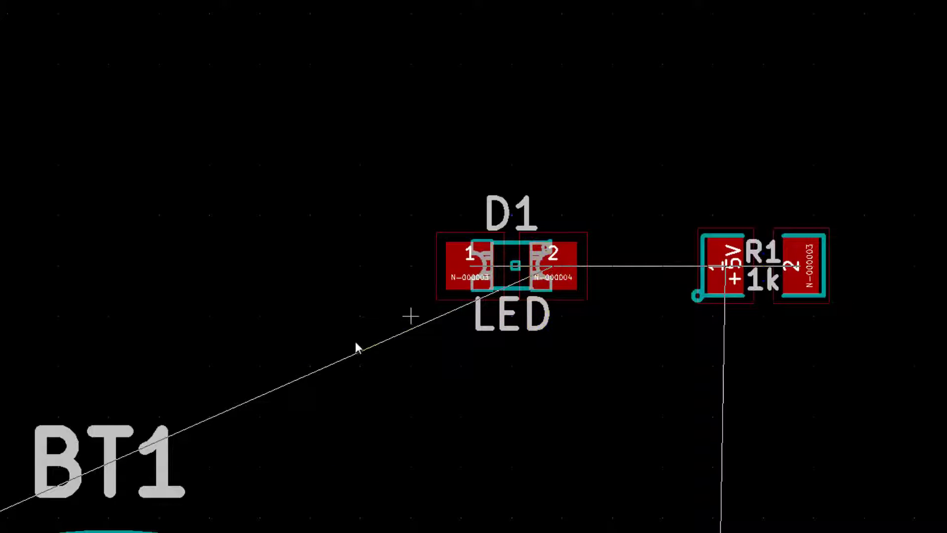
scroll(455, 271, "down", 4)
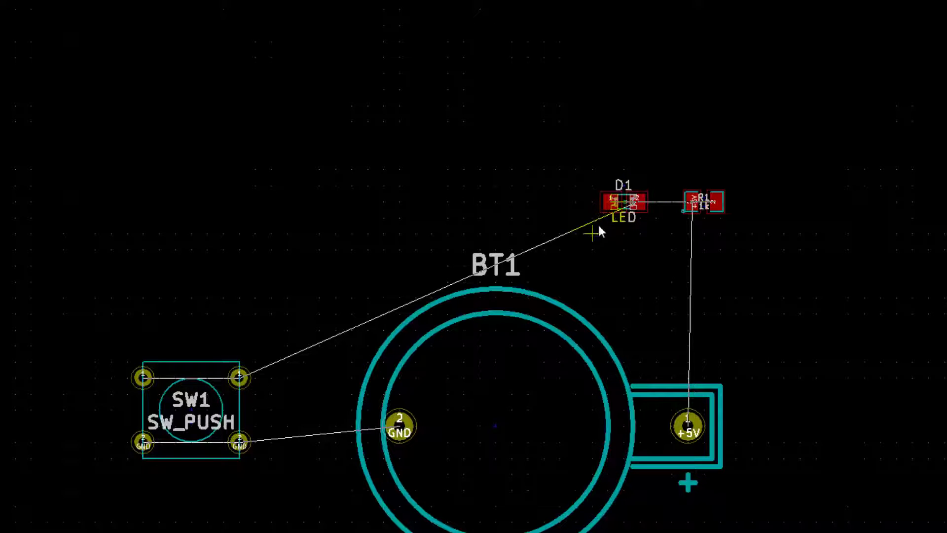
scroll(632, 205, "up", 6)
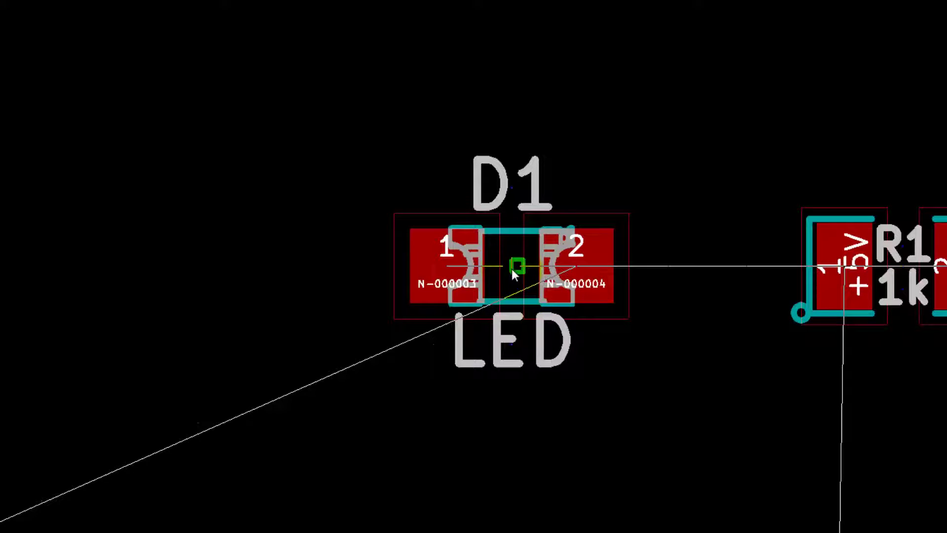
left_click(521, 268)
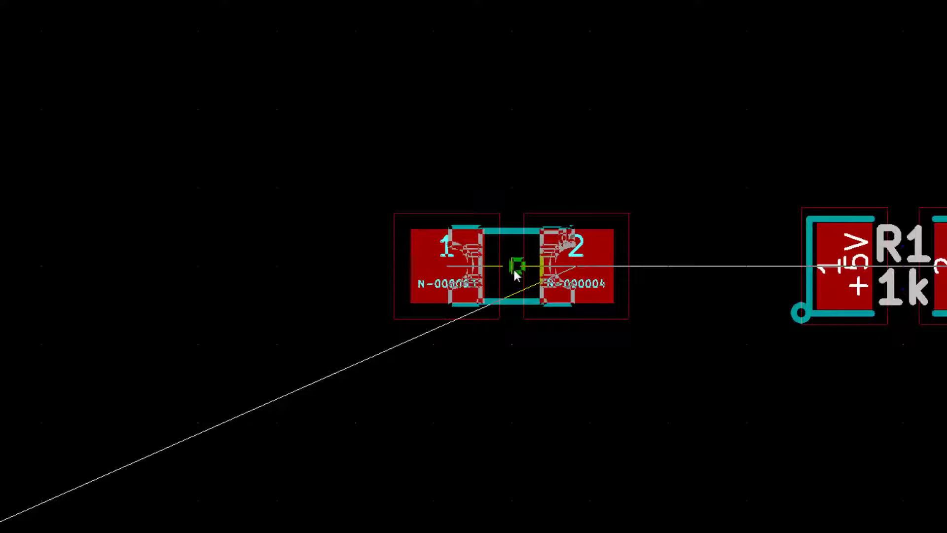
key("r")
mouse_move(511, 266)
left_mouse_down()
mouse_move(511, 189)
mouse_move(523, 253)
left_mouse_up()
key("r")
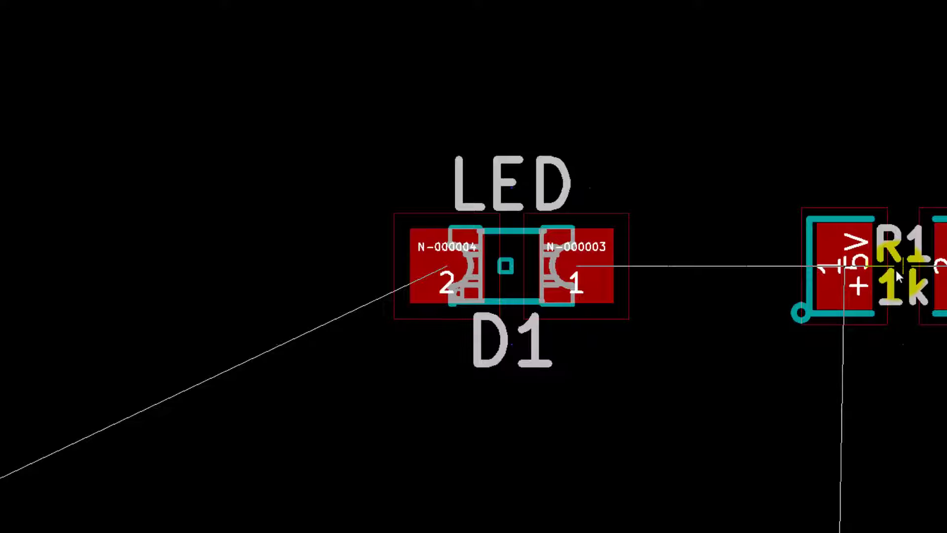
- Rotate resistor R1 by 180 degrees and place it in line with LED D1 so its pad 2 faces D1's pad 1
key("m")
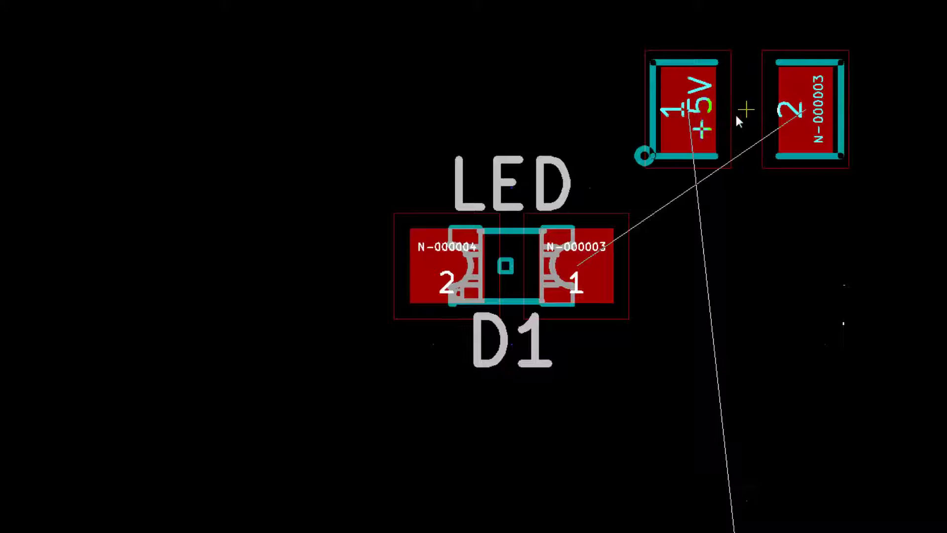
key("r")
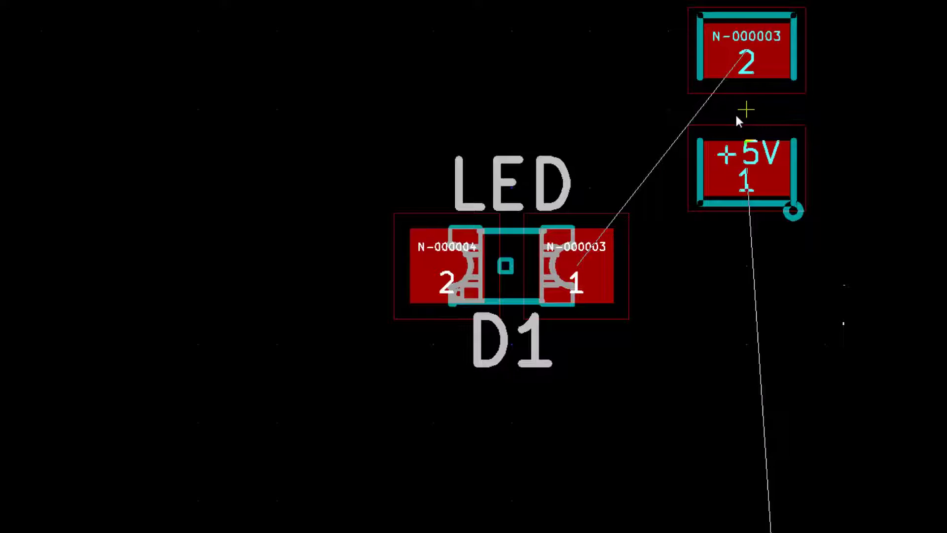
key("r")
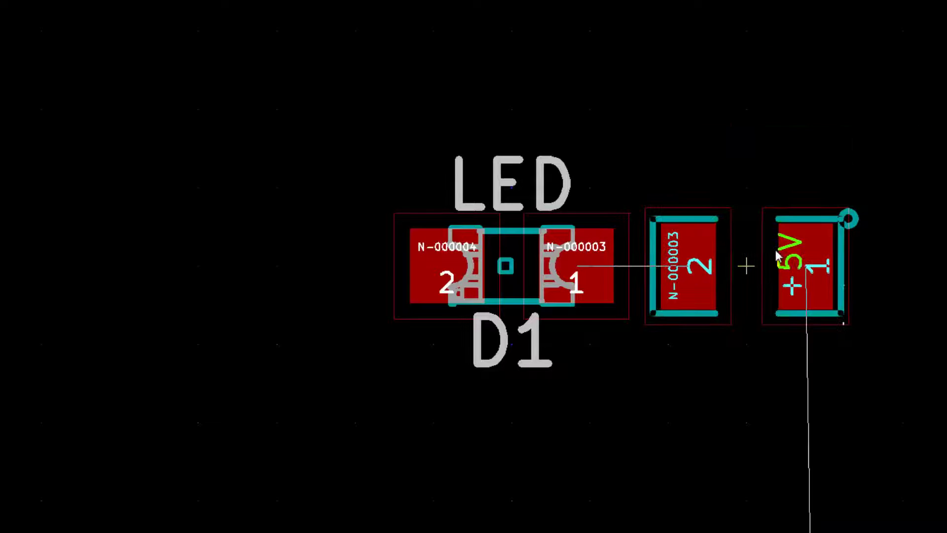
left_click(814, 254)
- Rotate battery BT1 by 90 degrees to align its +5V pad with R1, and move switch SW1 below D1 in line with the GND pad
scroll(813, 250, "down", 8)
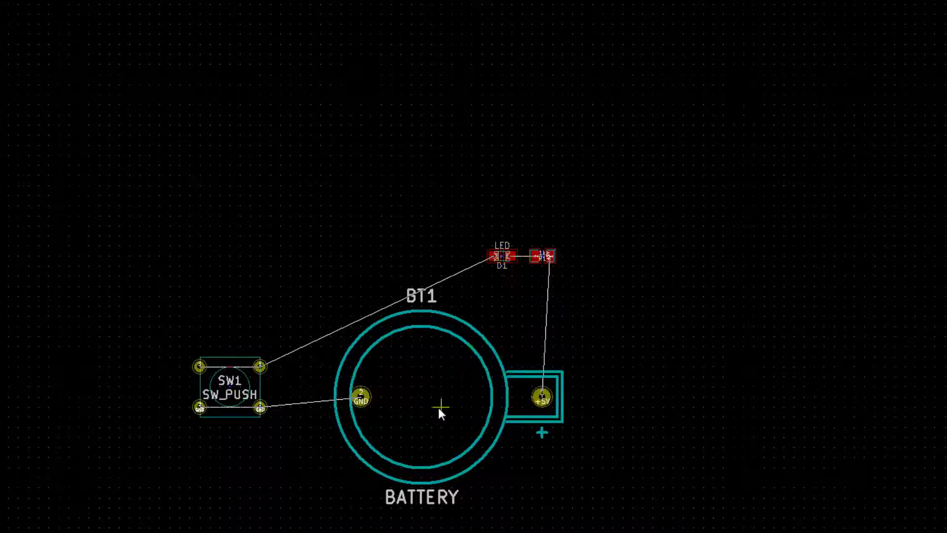
key("m")
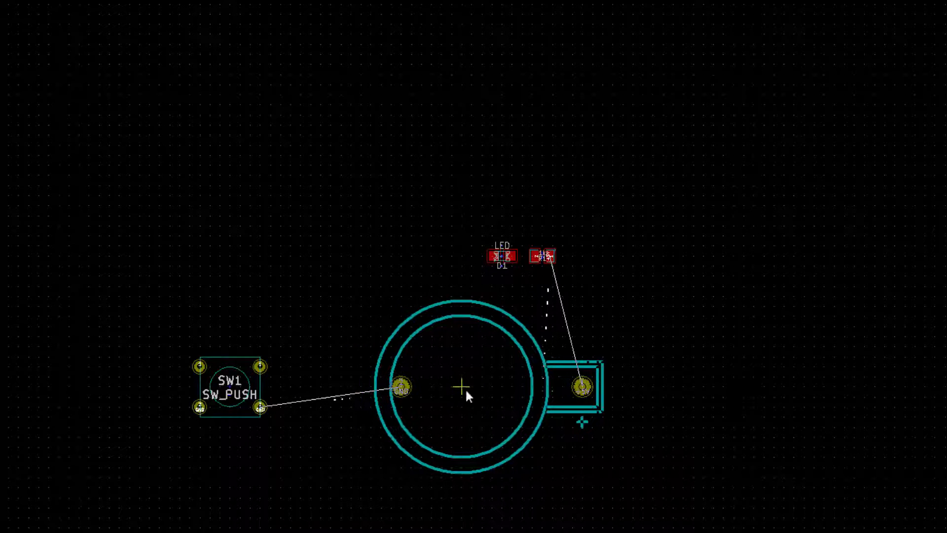
key("r")
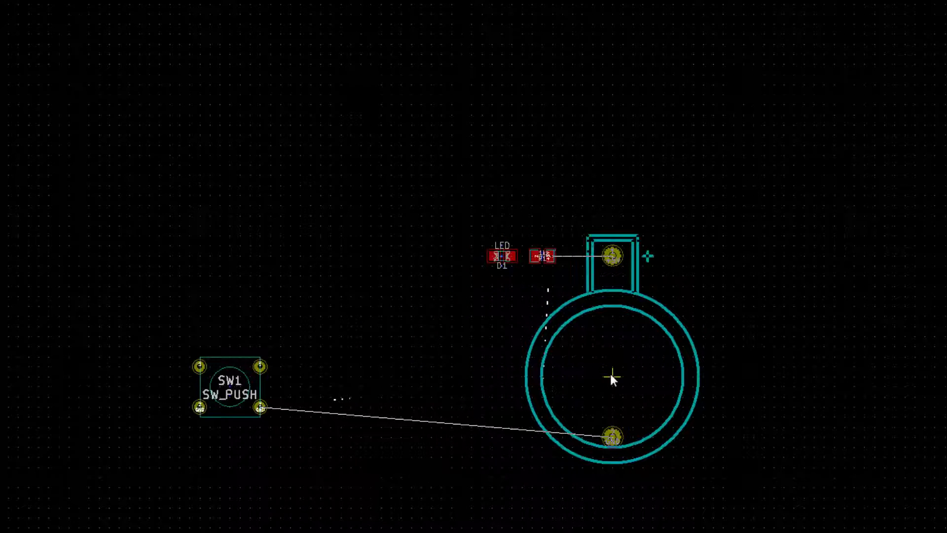
left_click(611, 375)
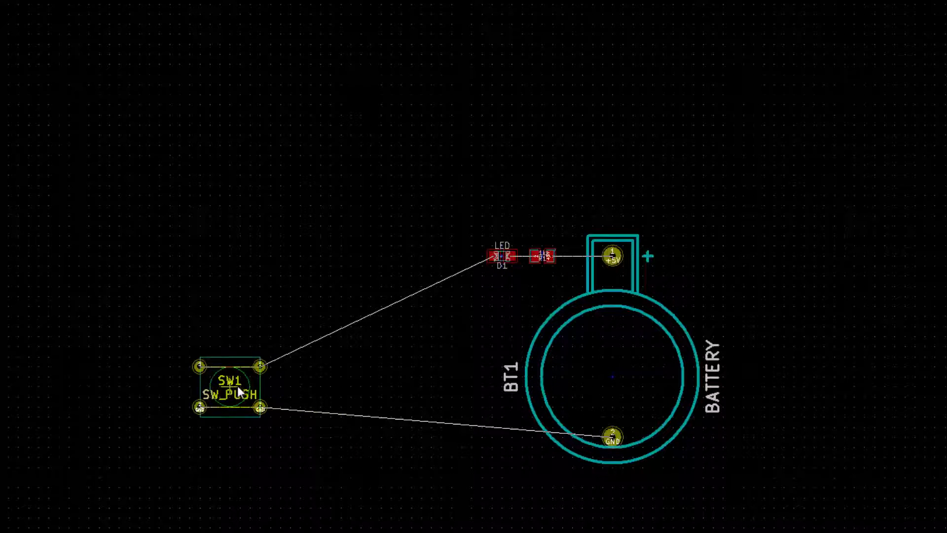
mouse_move(250, 390)
left_mouse_down()
mouse_move(271, 371)
mouse_move(469, 361)
mouse_move(475, 430)
mouse_move(459, 411)
mouse_move(463, 418)
left_mouse_up()
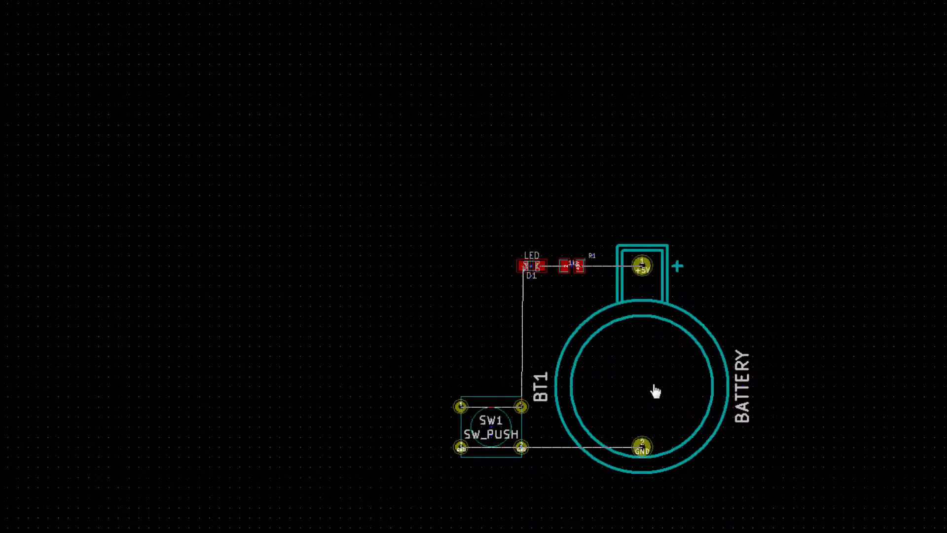
- Route tracks joining the battery's GND pad to both GND pads of switch SW1, and link the switch's two number 1 pads
left_click(617, 273)
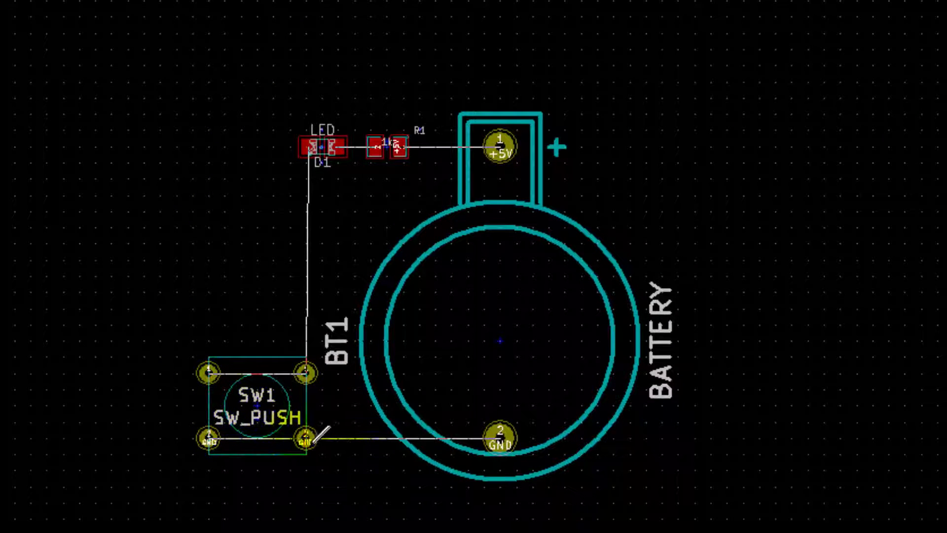
left_click(306, 438)
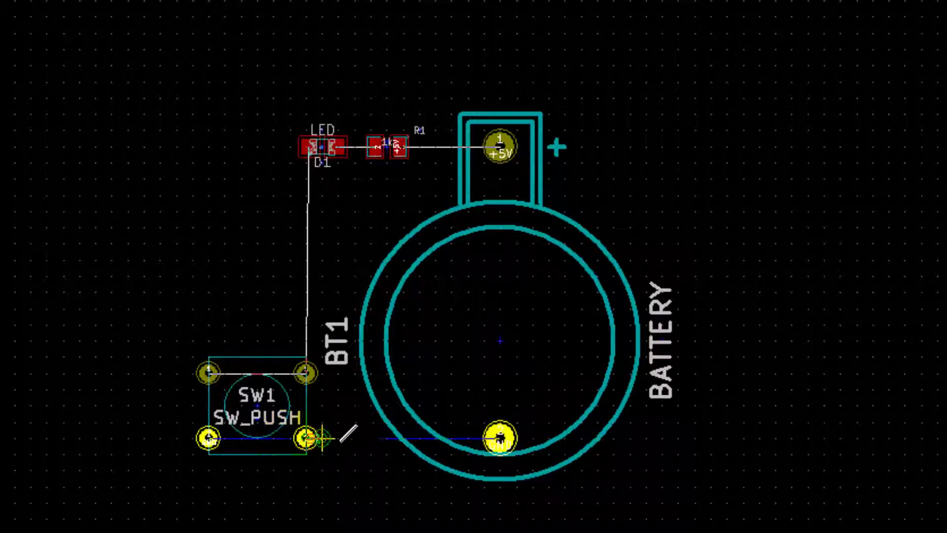
left_click(500, 438)
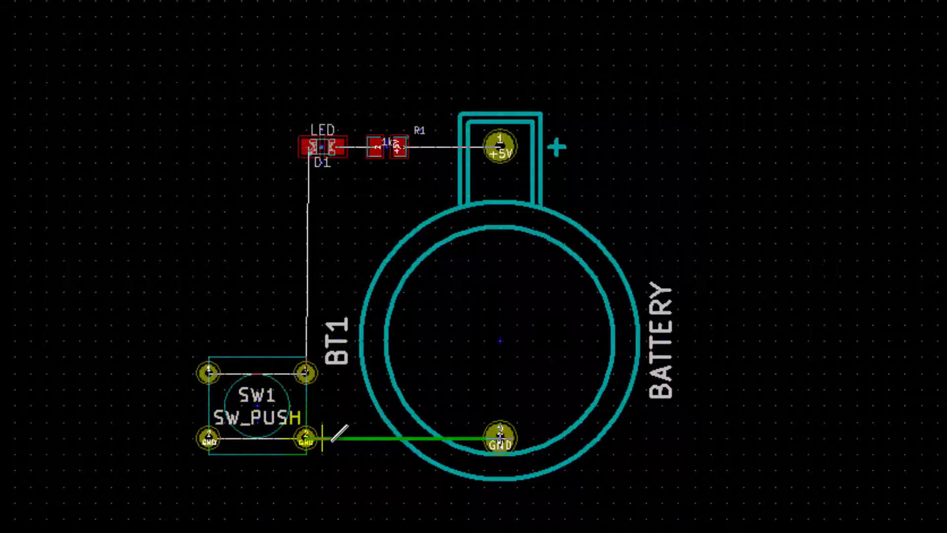
left_click(303, 438)
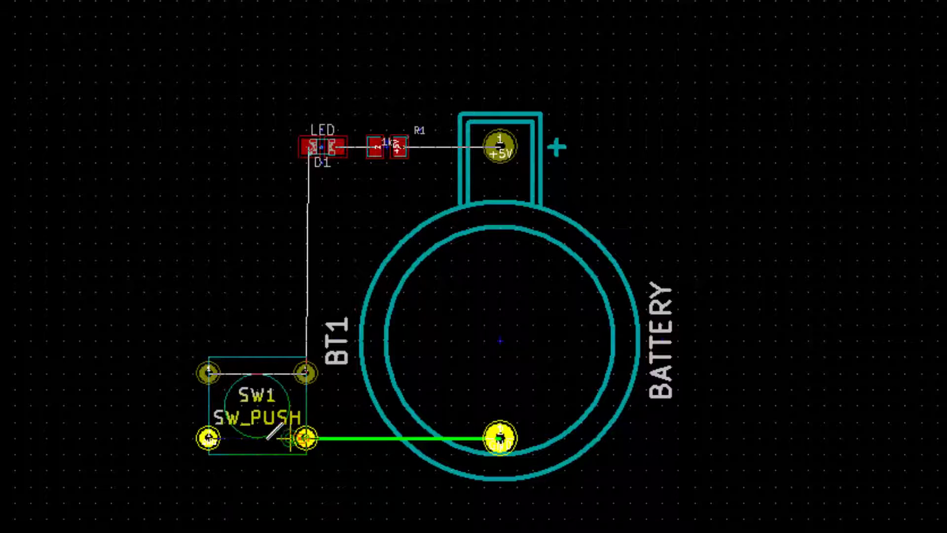
left_click(209, 438)
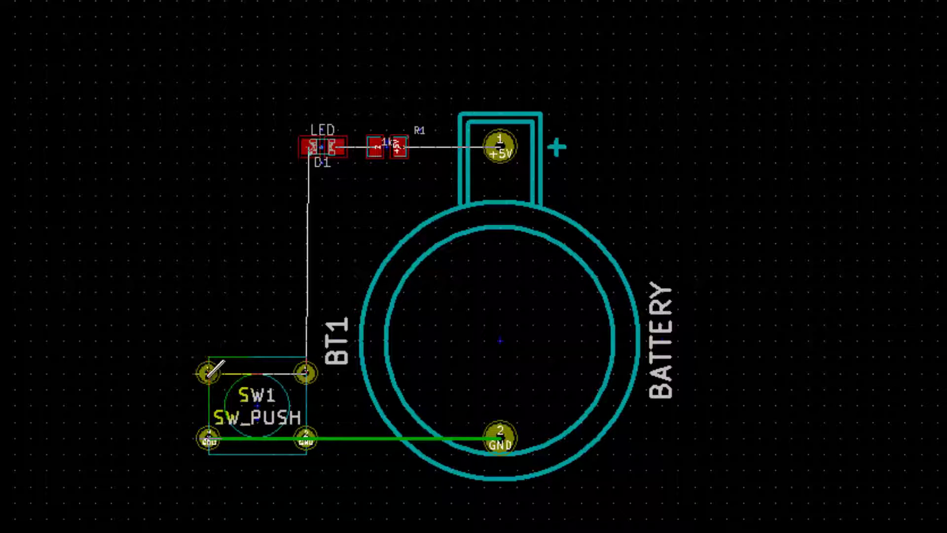
left_click(208, 373)
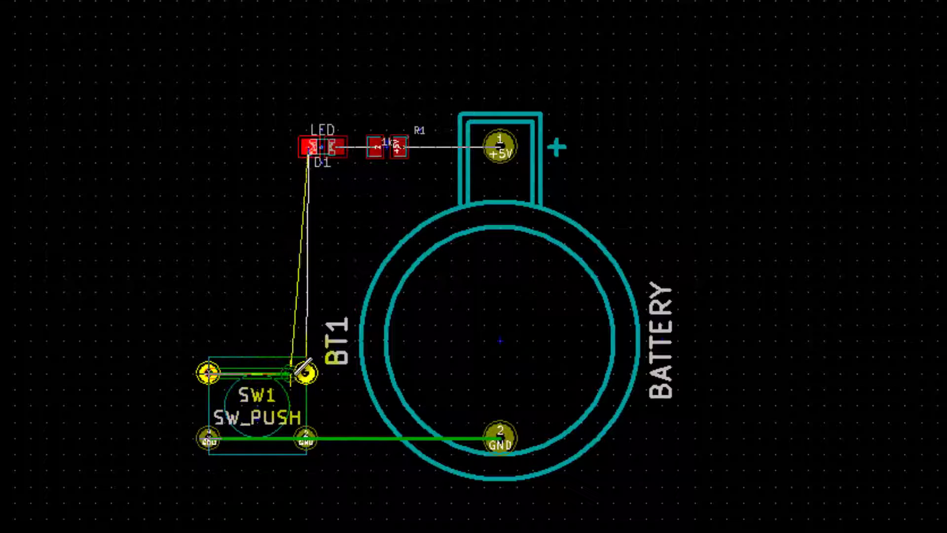
left_click(306, 373)
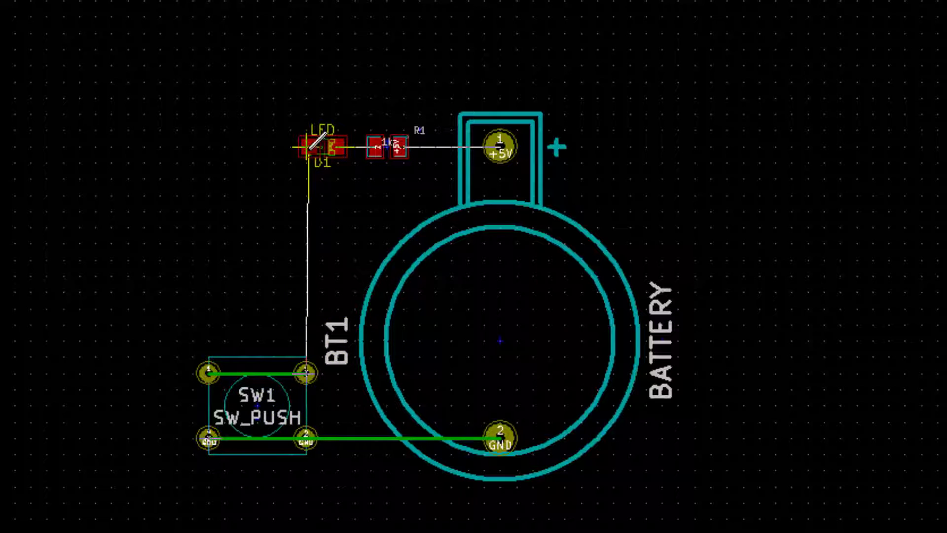
left_click(308, 145)
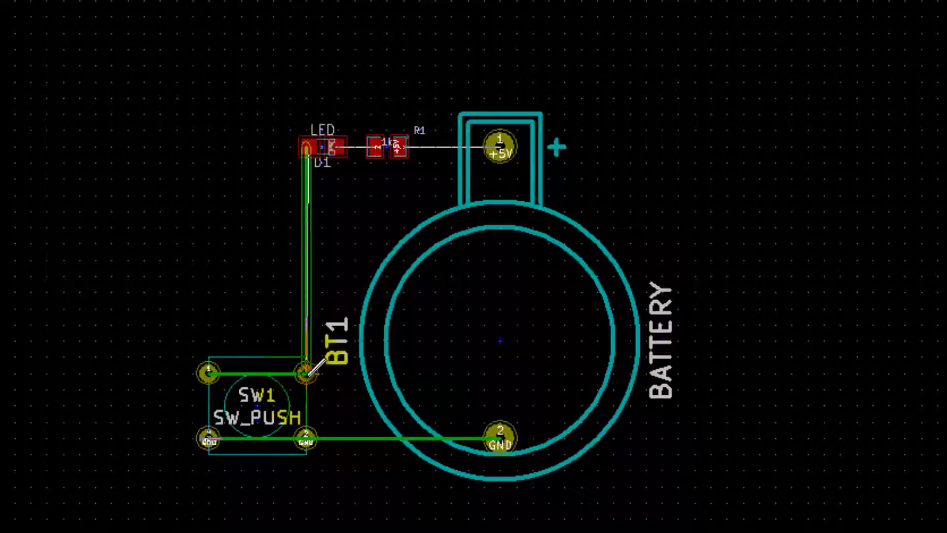
key("Escape")
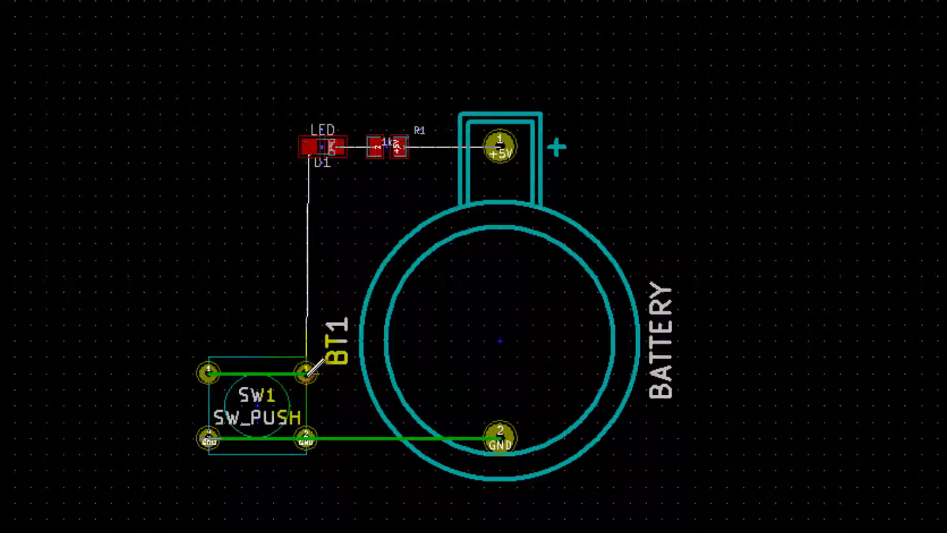
left_click(307, 146)
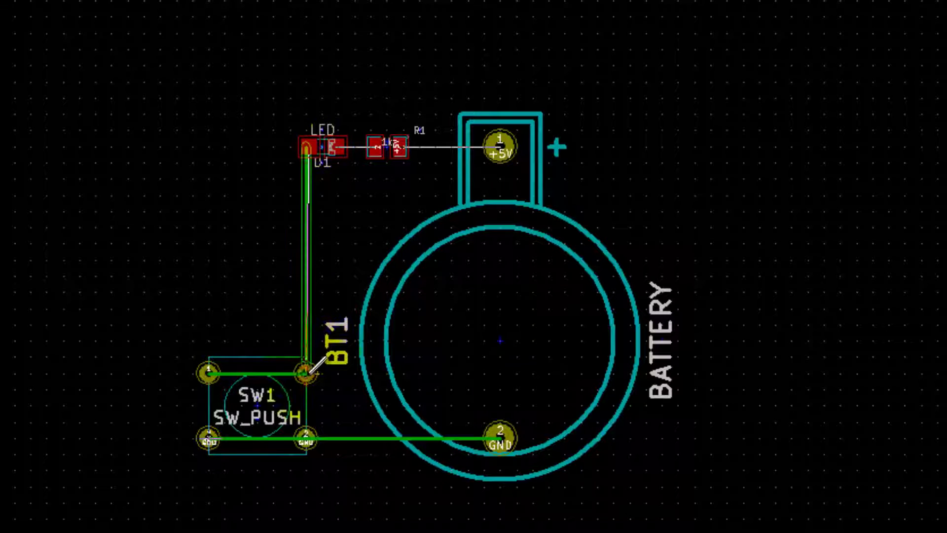
key("Escape")
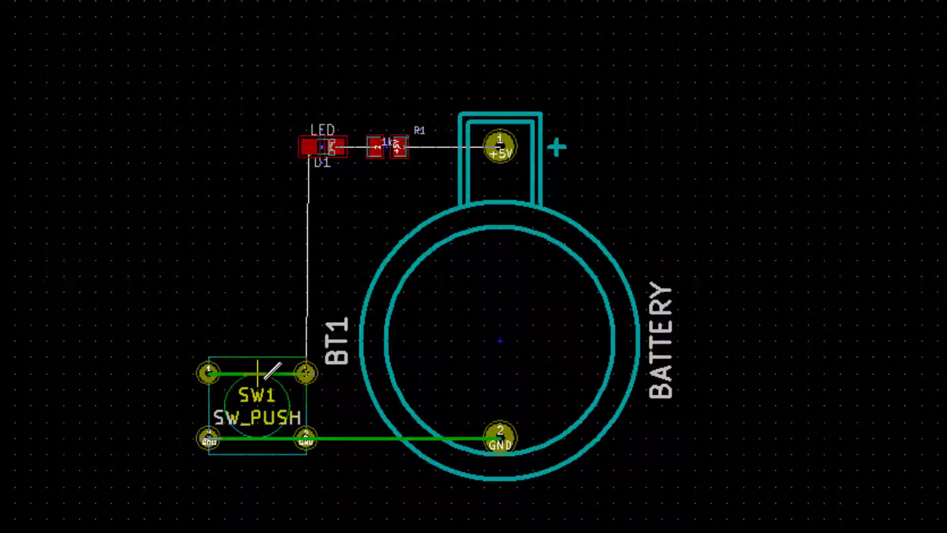
right_click(228, 250)
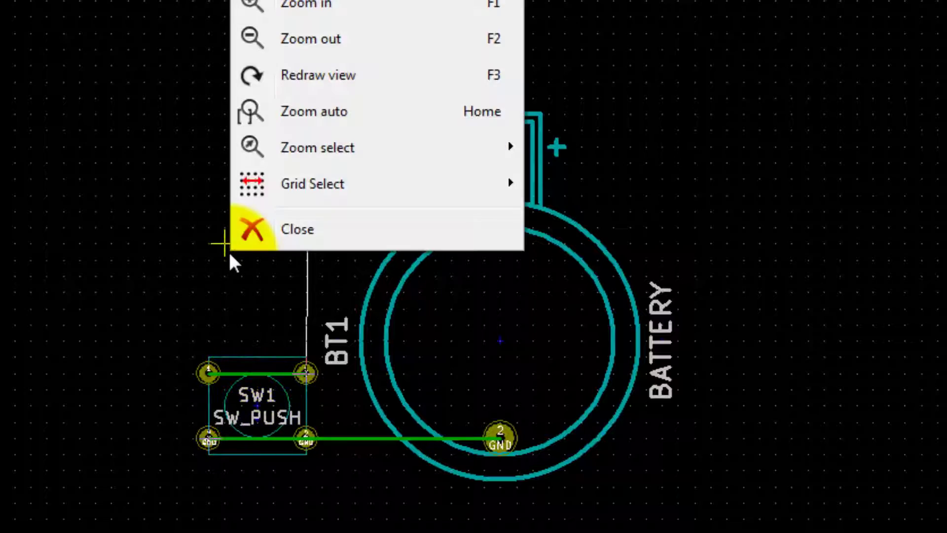
mouse_move(295, 185)
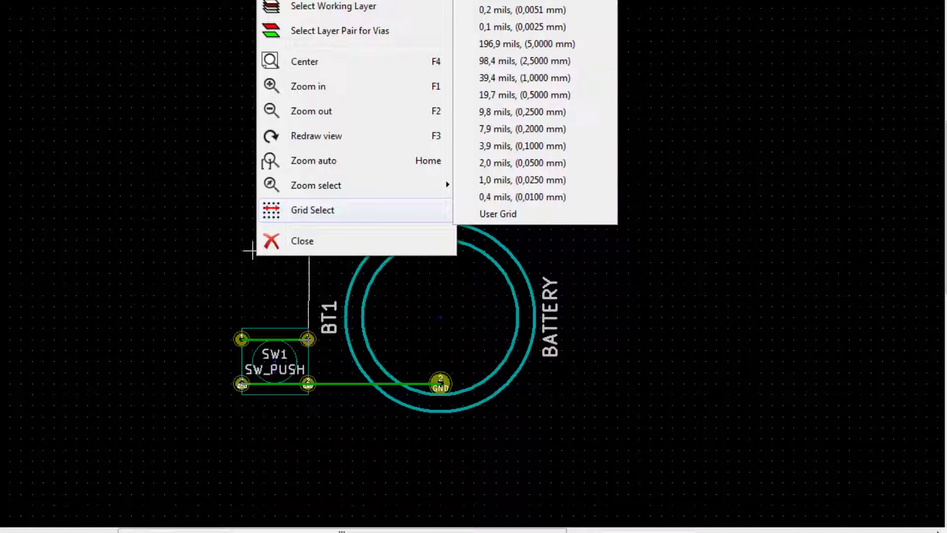
left_click(269, 240)
scroll(316, 231, "up", 3)
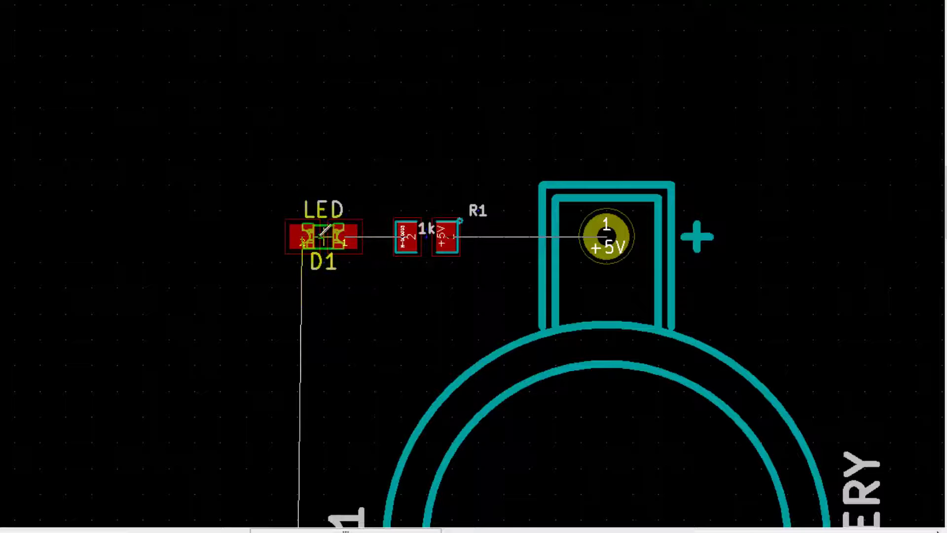
scroll(318, 238, "up", 5)
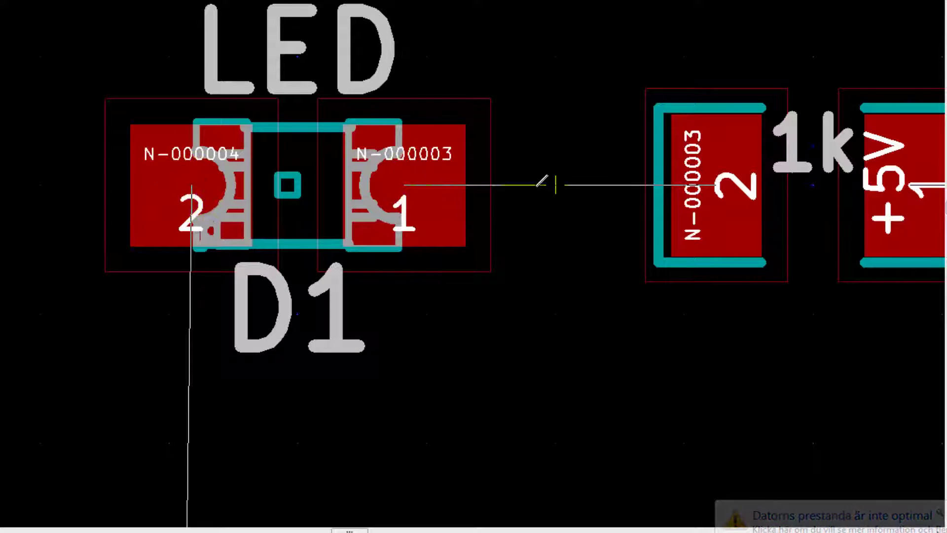
scroll(301, 179, "down", 5)
scroll(301, 179, "down", 2)
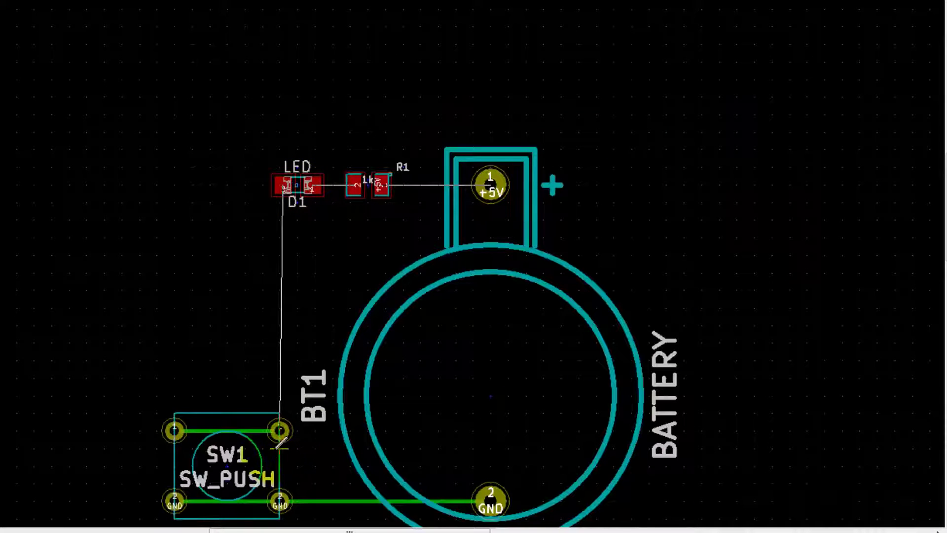
- Route a track from switch SW1's pad 1 nearest the battery straight up to pad 2 of LED D1
left_click(284, 183)
key("Escape")
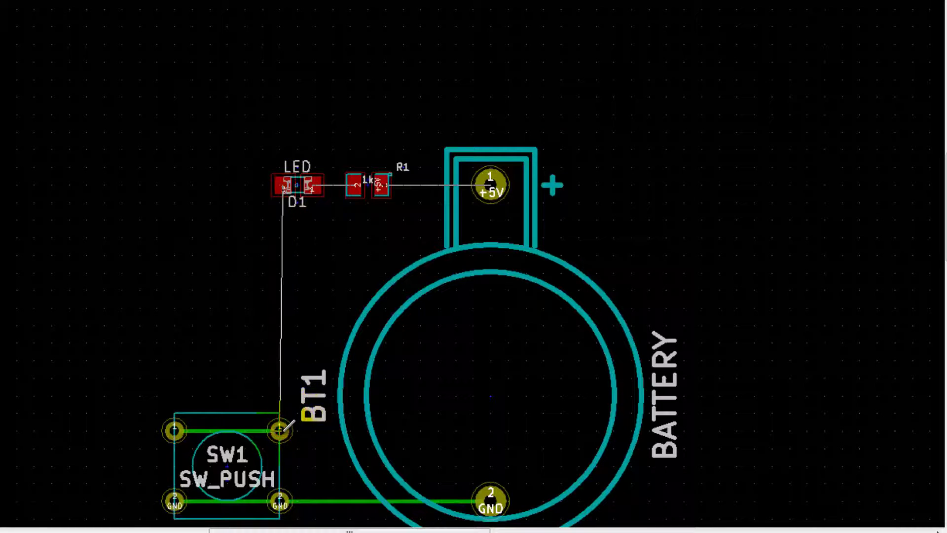
left_click(280, 431)
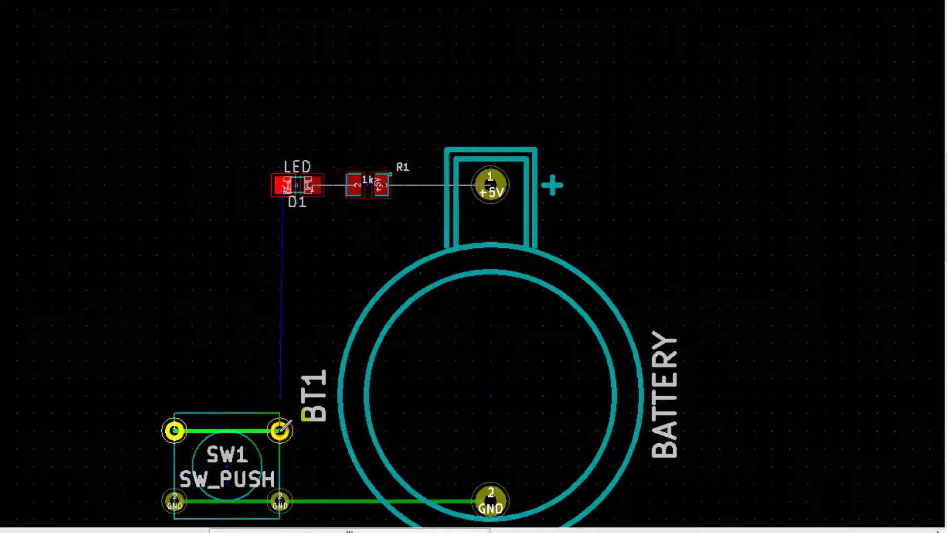
left_click(286, 182)
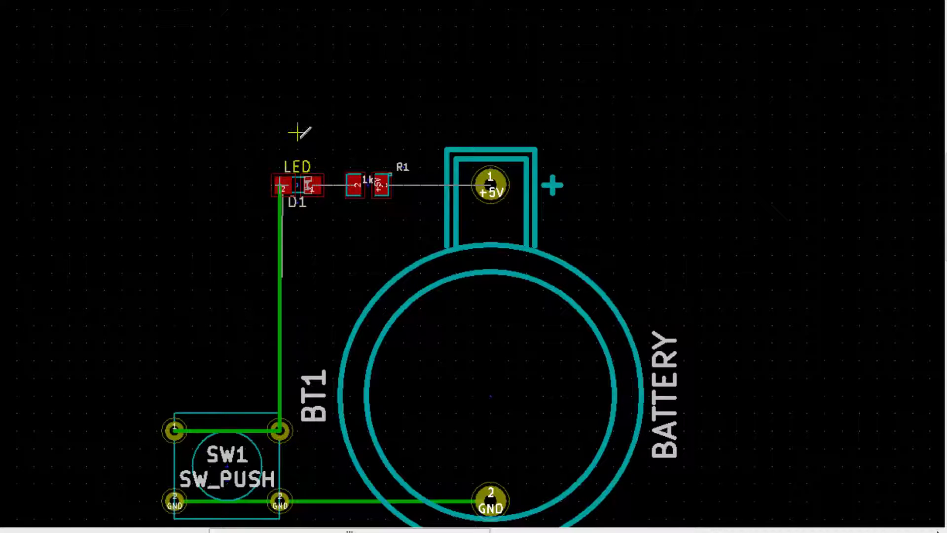
- Set the board's grid spacing to 25,0 mils (0,6350 mm)
right_click(333, 132)
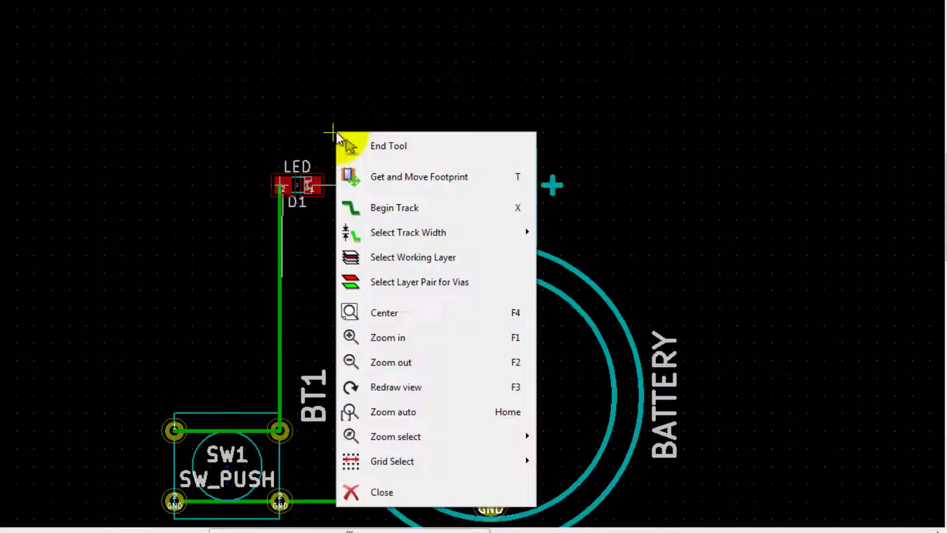
mouse_move(410, 460)
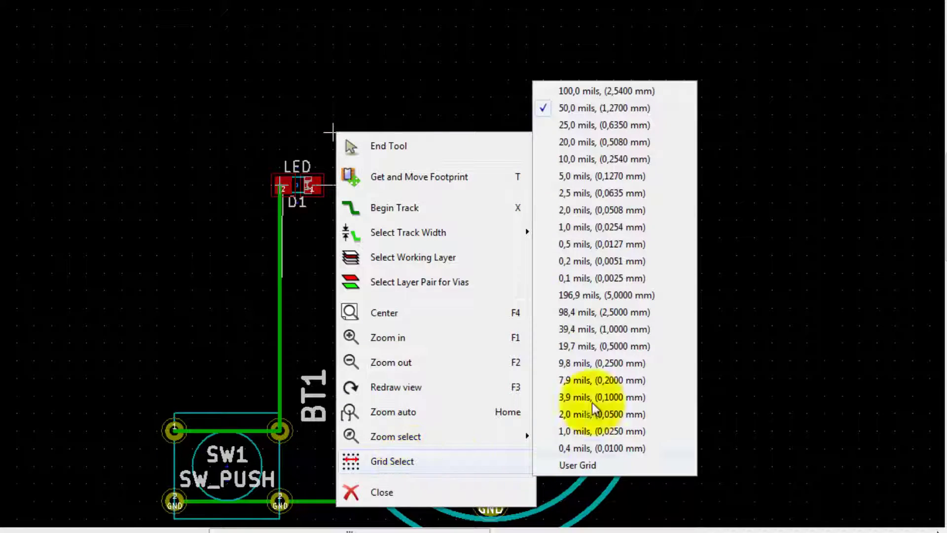
left_click(576, 126)
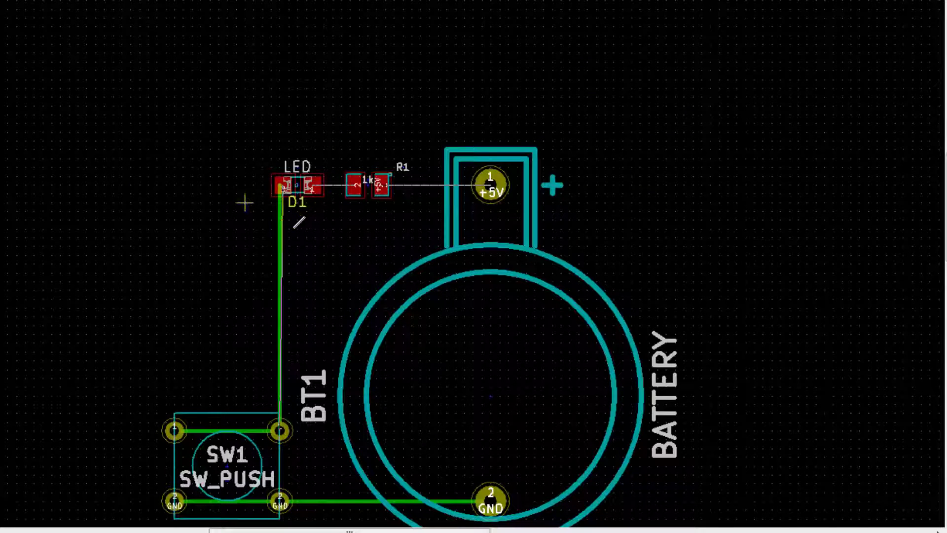
- Set the board's grid spacing to 1,0 mils (0,0250 mm)
right_click(302, 227)
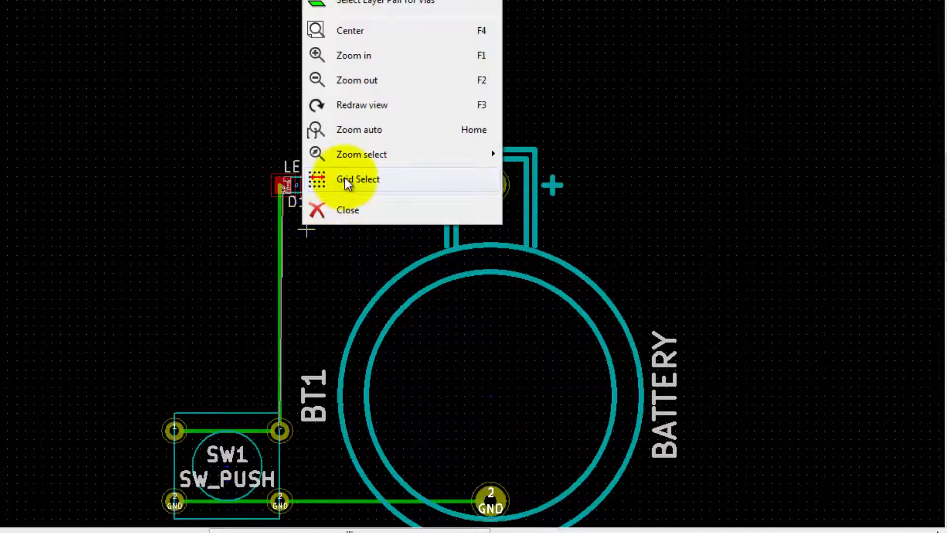
mouse_move(342, 180)
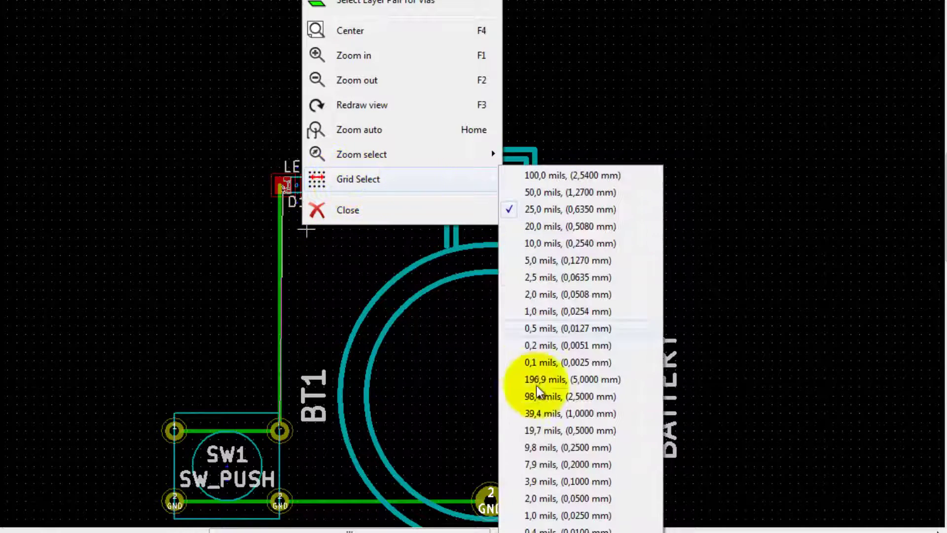
left_click(542, 515)
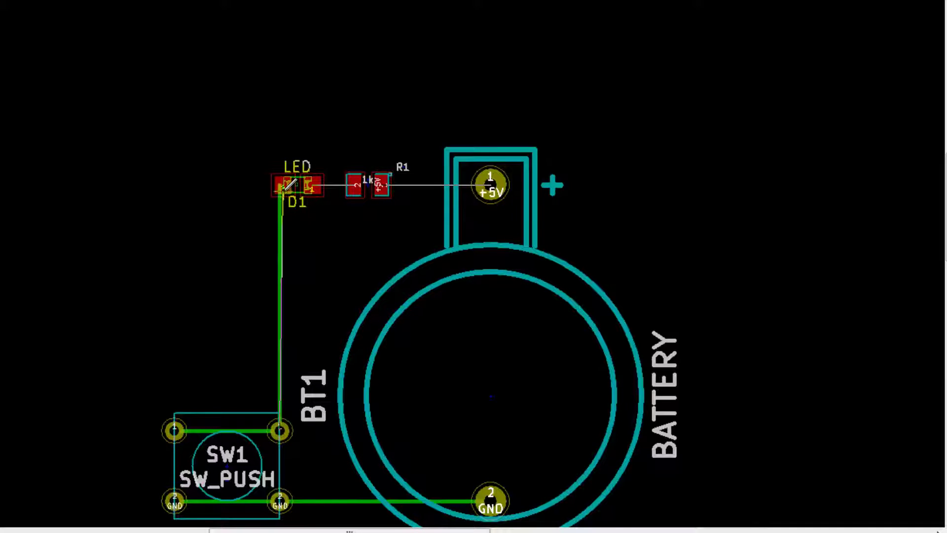
- Set the board's grid spacing to 50,0 mils (1,2700 mm)
right_click(318, 93)
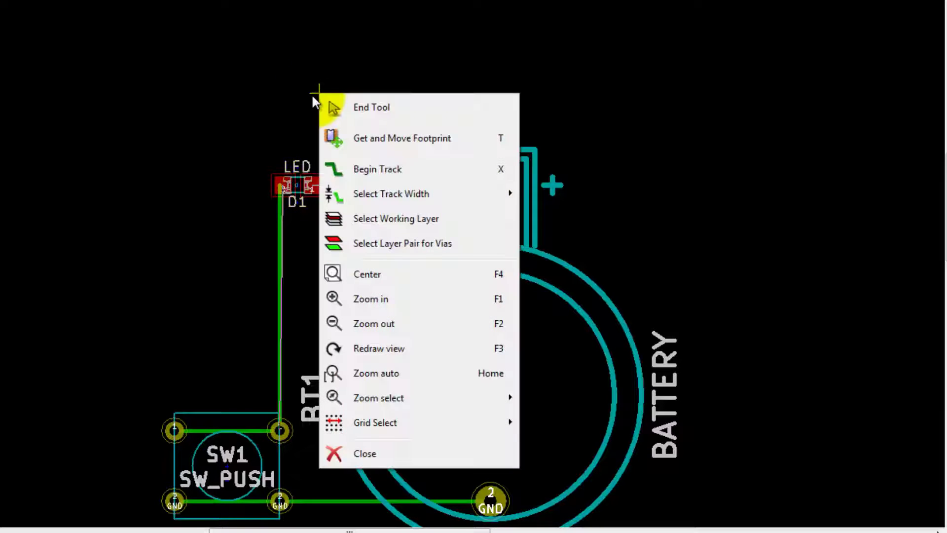
mouse_move(409, 424)
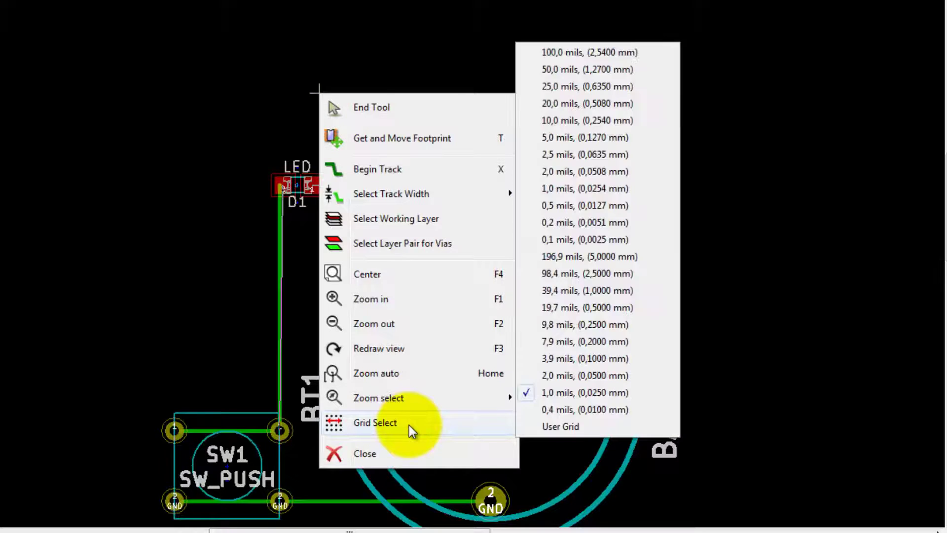
left_click(554, 69)
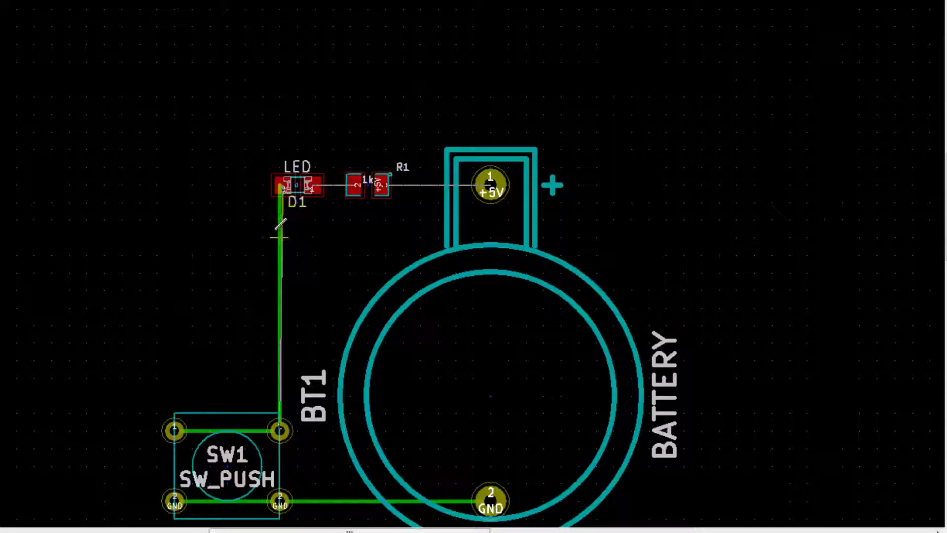
- Route tracks from LED D1's pad 1 to resistor R1's pad 2, and from the battery's +5V pad to R1's pad 1
left_click(319, 185)
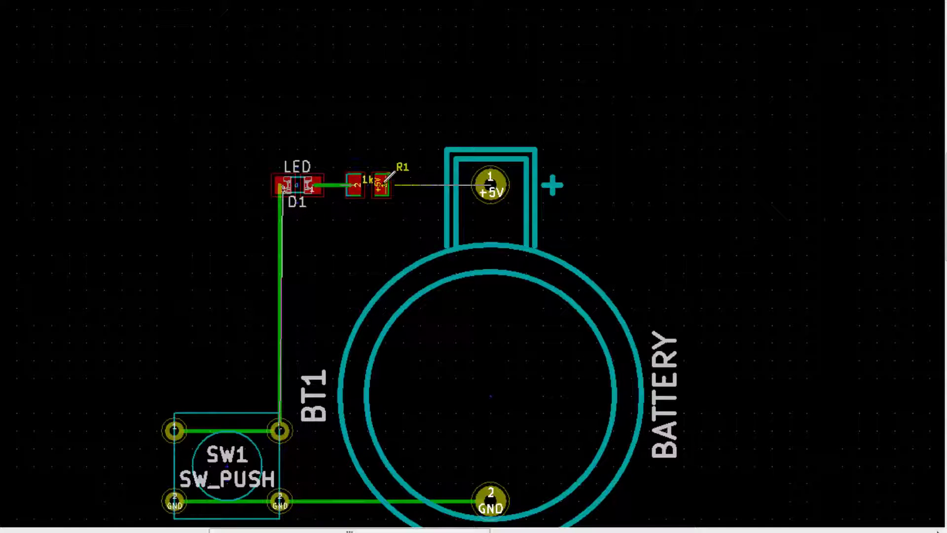
left_click(354, 184)
left_click(381, 185)
key("Escape")
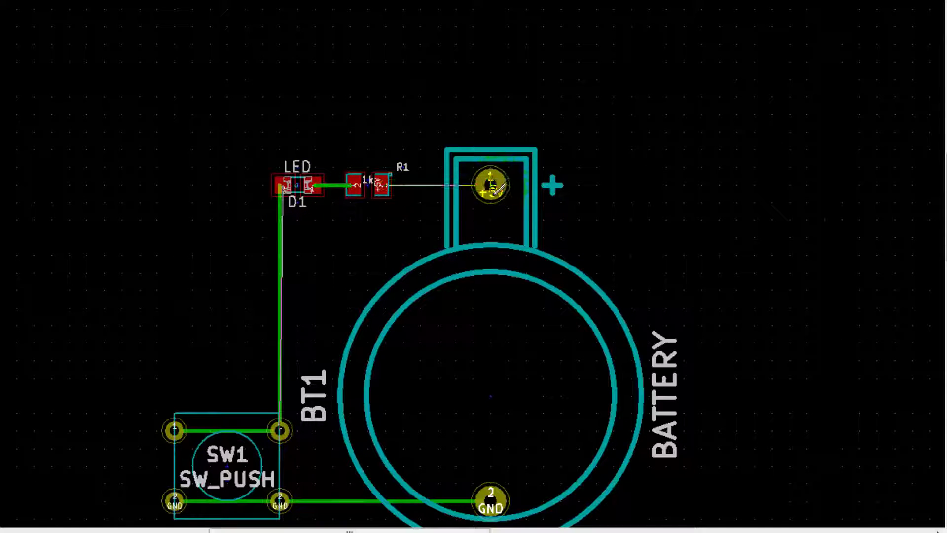
left_click(490, 184)
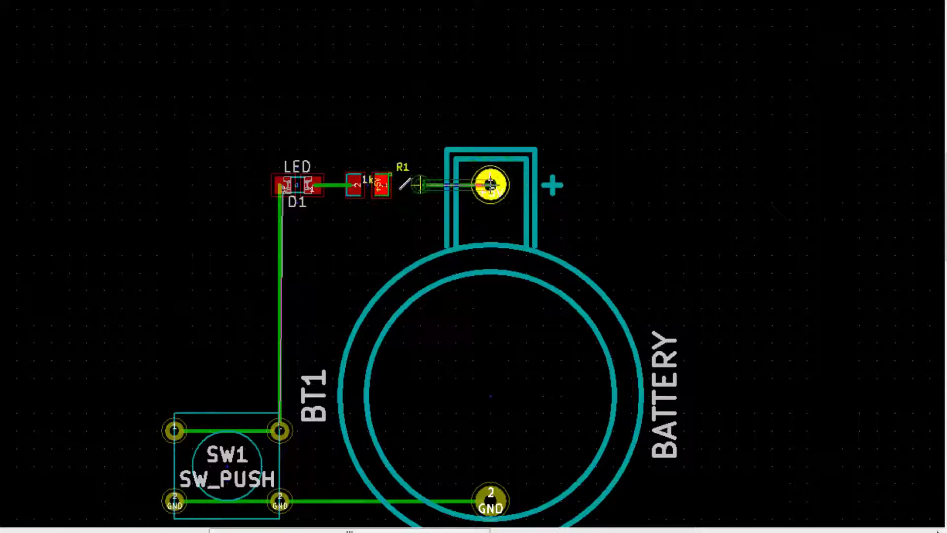
left_click(383, 186)
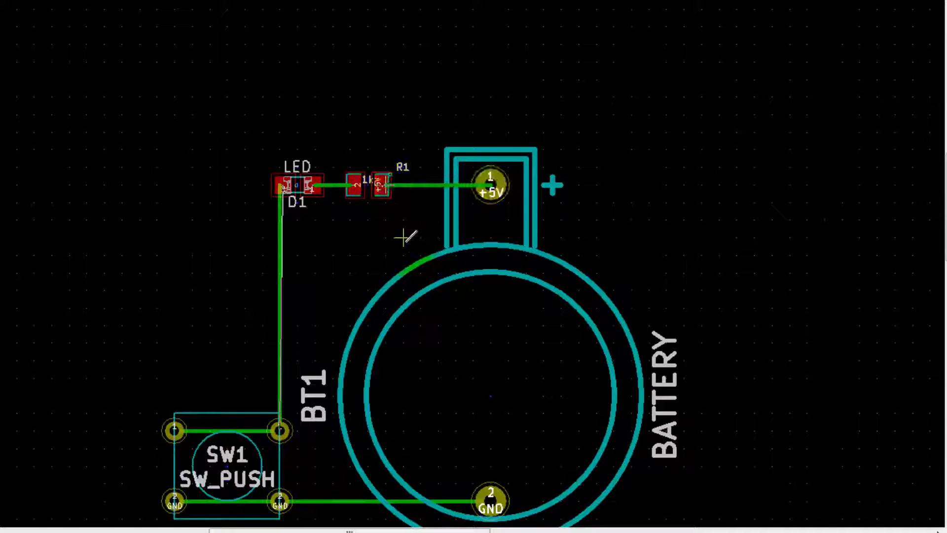
- Delete the whole track between switch SW1's pad 1 and pad 2 of LED D1
scroll(577, 253, "down", 2)
scroll(303, 177, "up", 4)
scroll(90, 340, "down", 3)
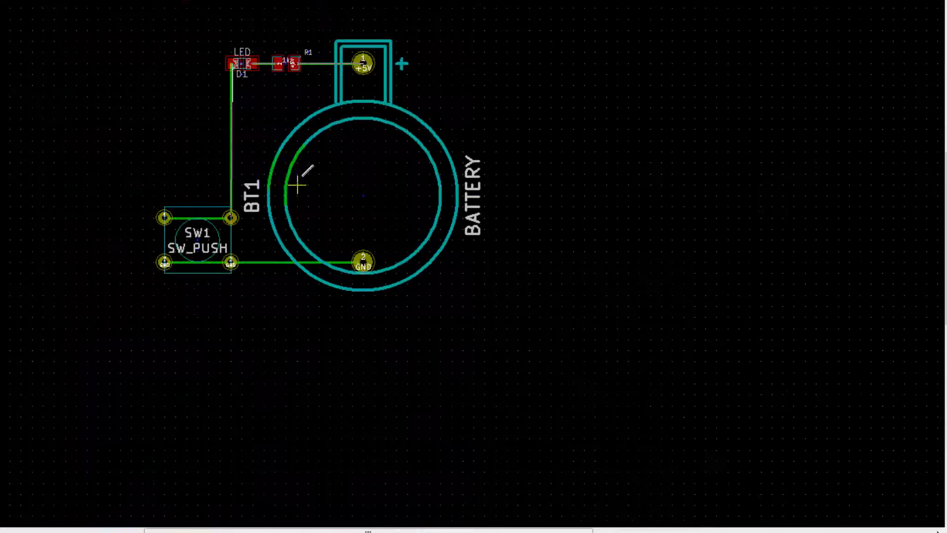
scroll(298, 184, "up", 3)
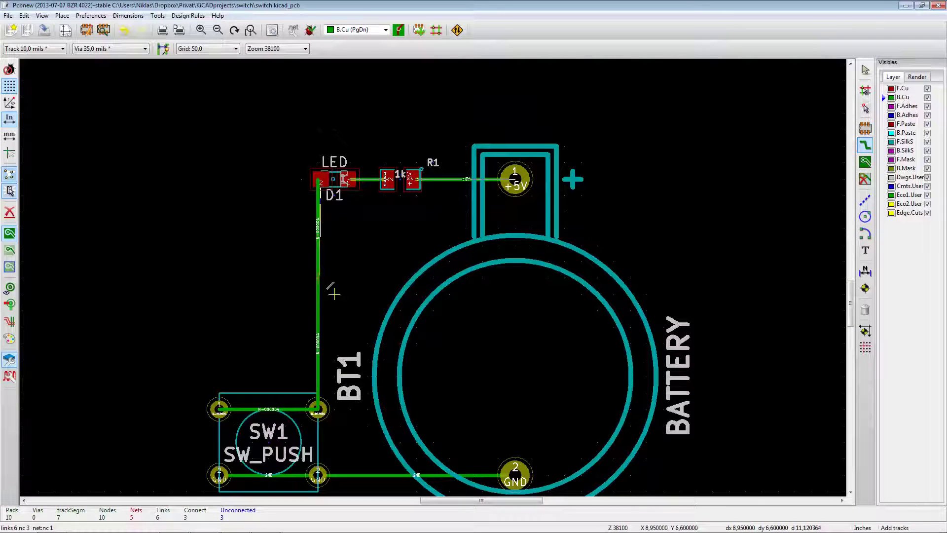
left_click(865, 70)
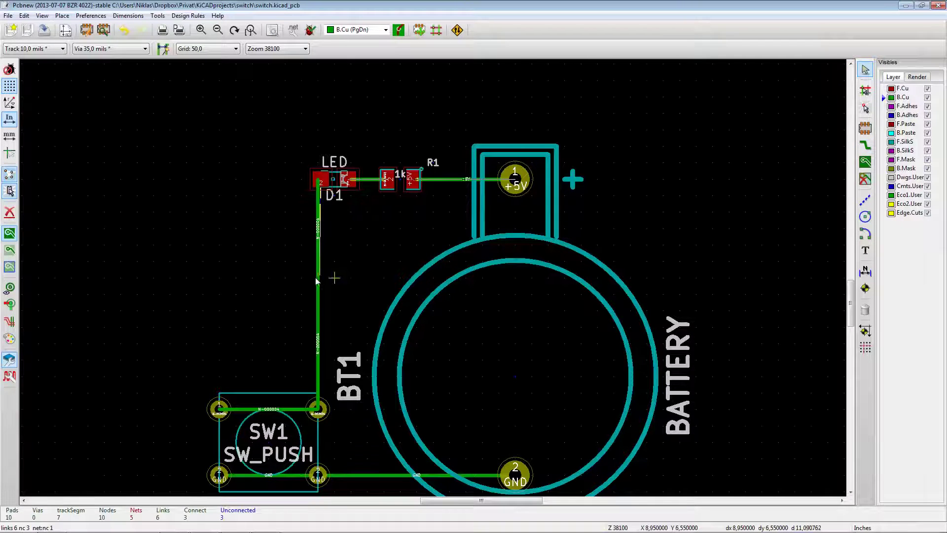
left_click(318, 278)
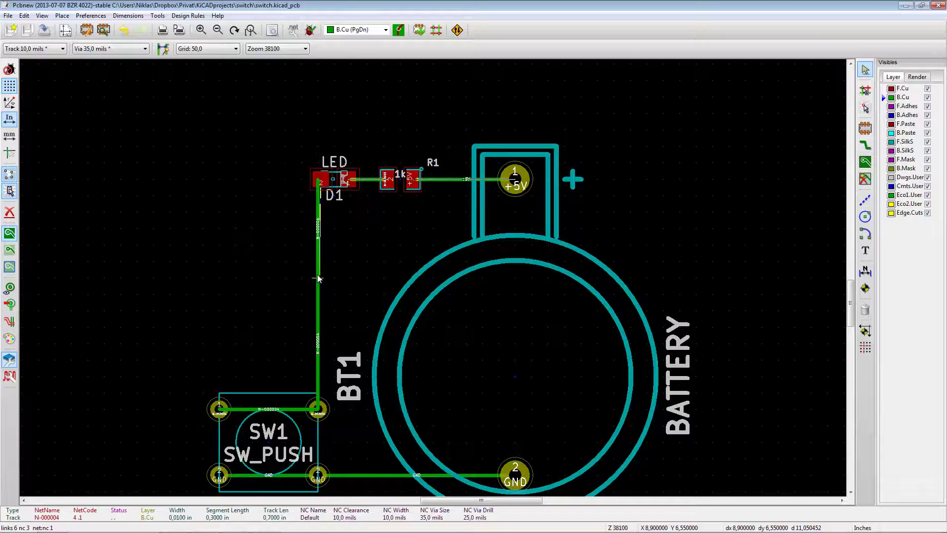
right_click(318, 279)
mouse_move(342, 289)
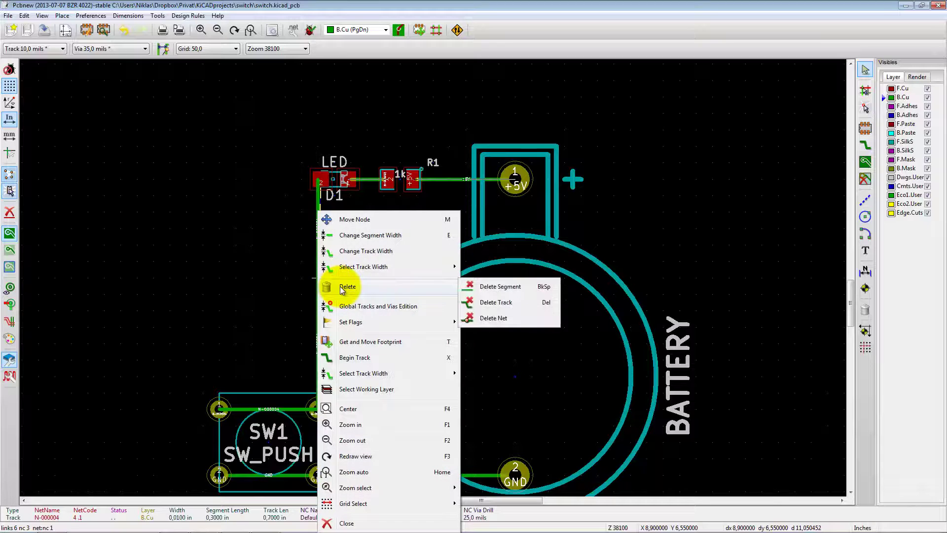
left_click(495, 303)
- Delete the track between LED D1 and resistor R1, and the +5V track between R1 and the battery
right_click(368, 180)
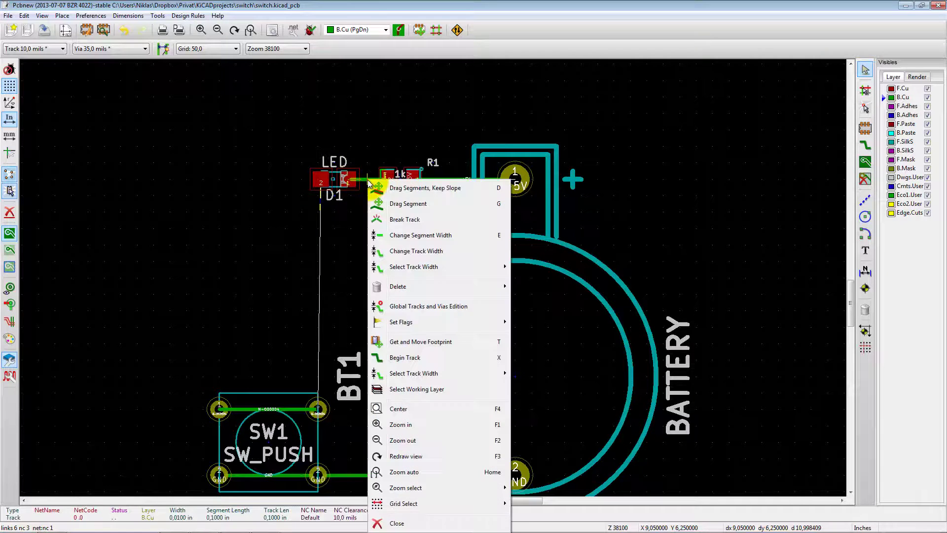
mouse_move(432, 272)
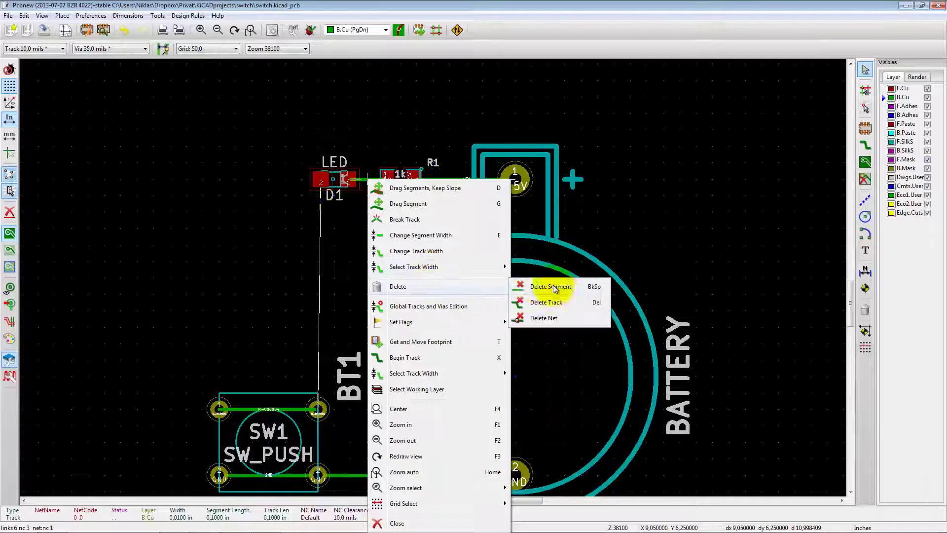
left_click(535, 301)
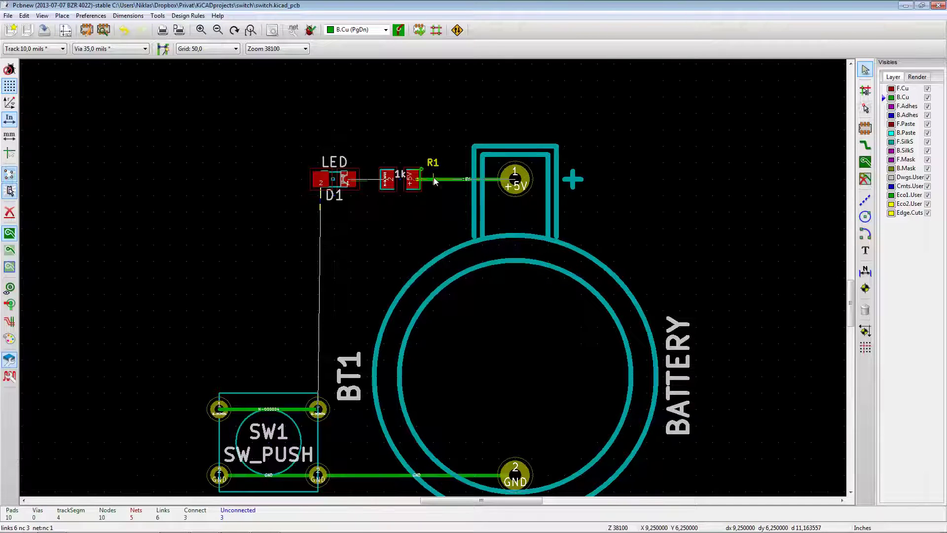
right_click(434, 177)
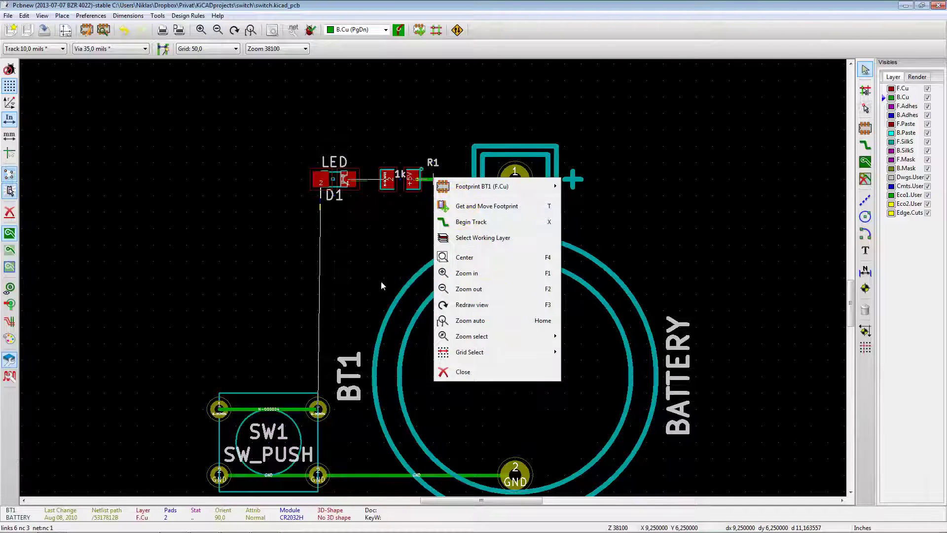
left_click(434, 179)
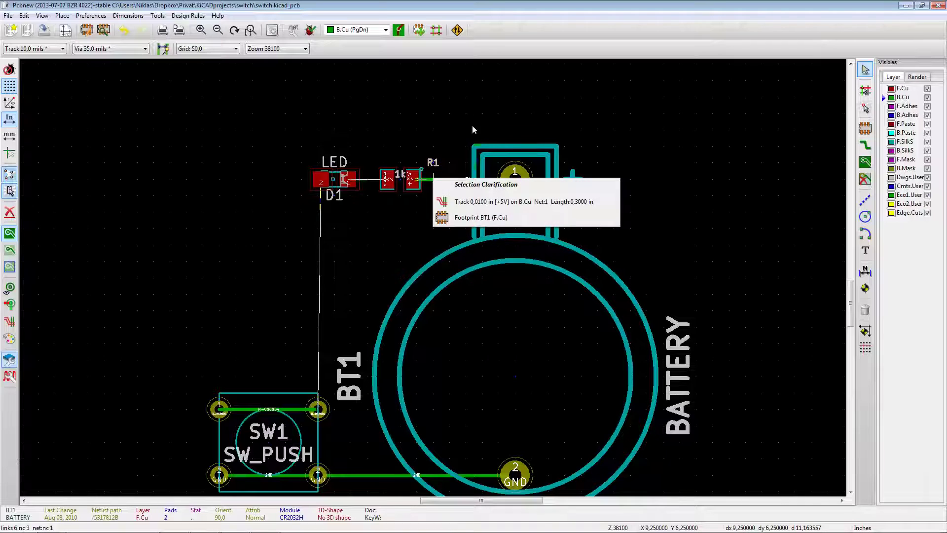
left_click(459, 203)
right_click(437, 176)
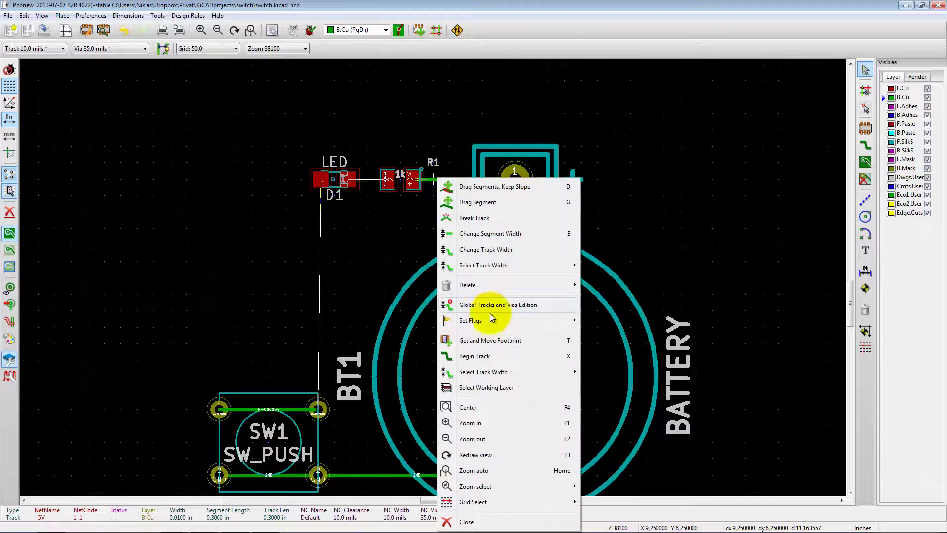
mouse_move(487, 289)
left_click(622, 301)
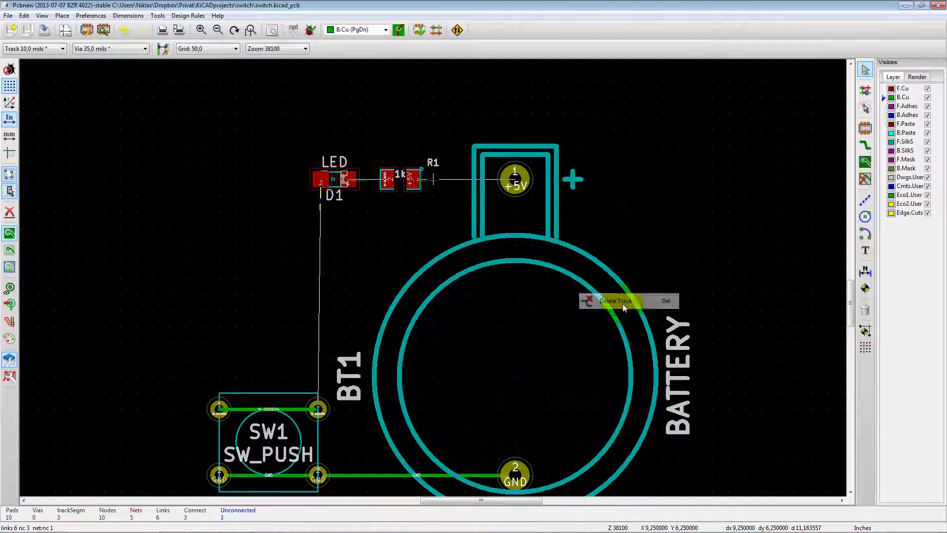
- Delete the GND track between the battery and switch SW1, and the track joining the switch's two number 1 pads
left_click(379, 498)
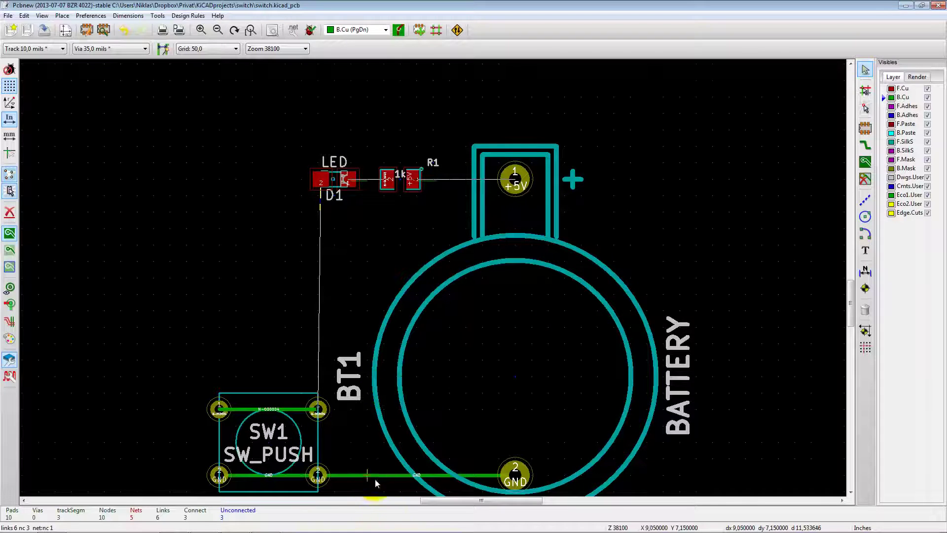
right_click(375, 481)
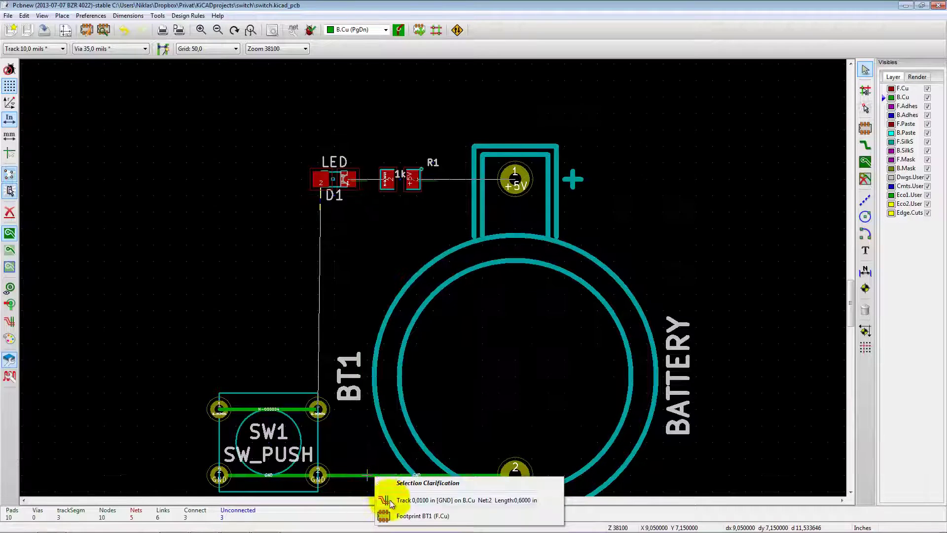
left_click(392, 495)
mouse_move(402, 230)
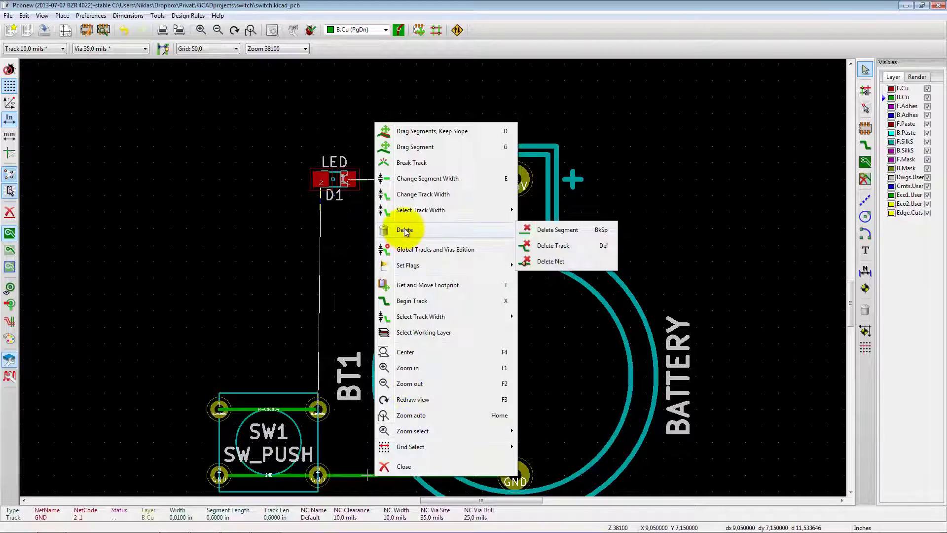
left_click(553, 245)
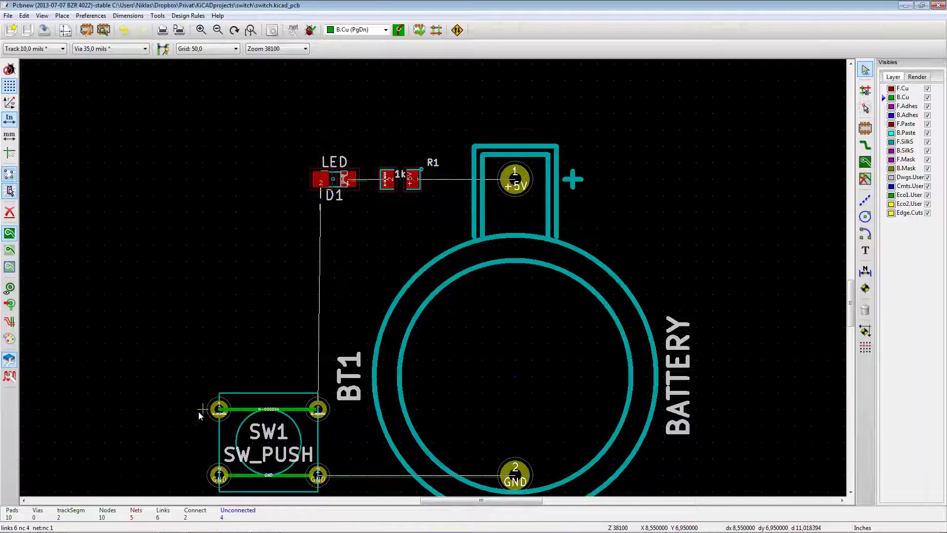
right_click(268, 412)
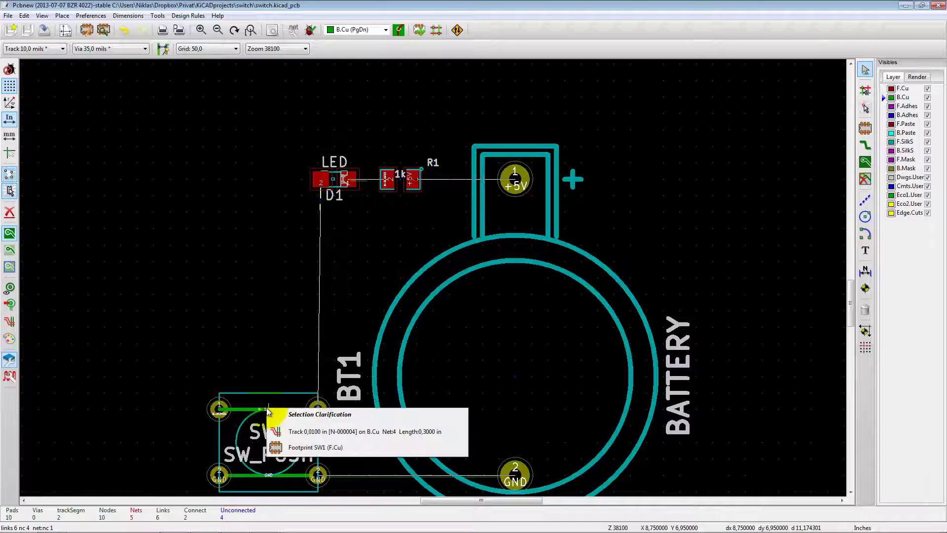
key("Return")
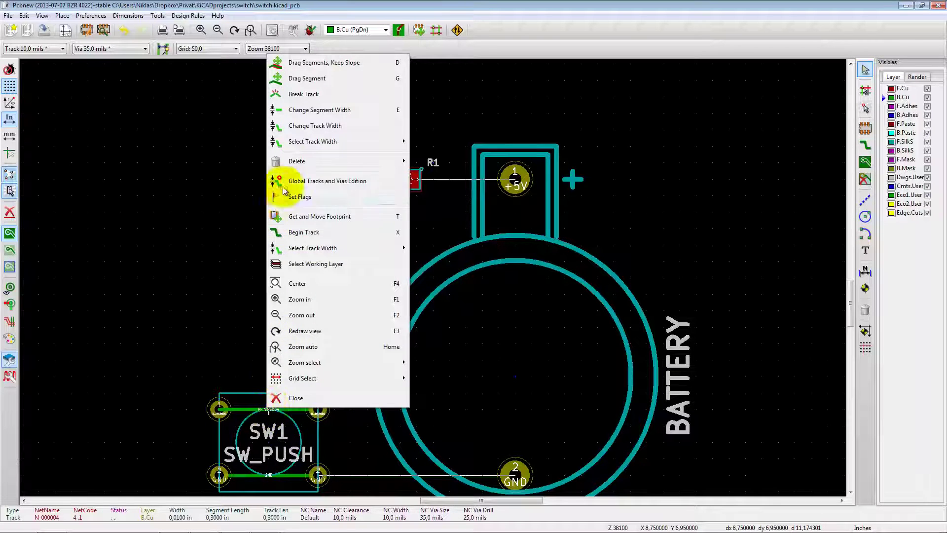
mouse_move(293, 161)
left_click(445, 178)
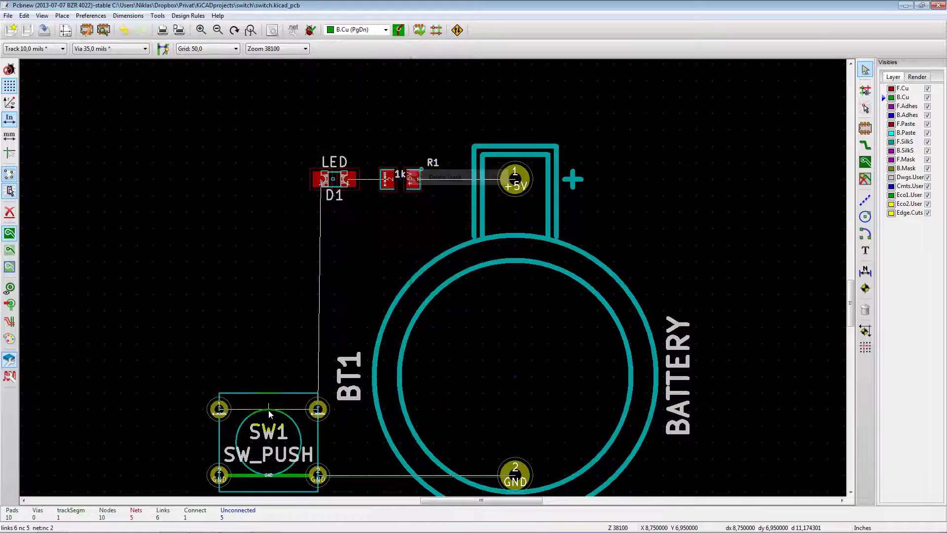
- Delete the remaining GND track between switch SW1's two number 2 pads
scroll(170, 416, "down", 1)
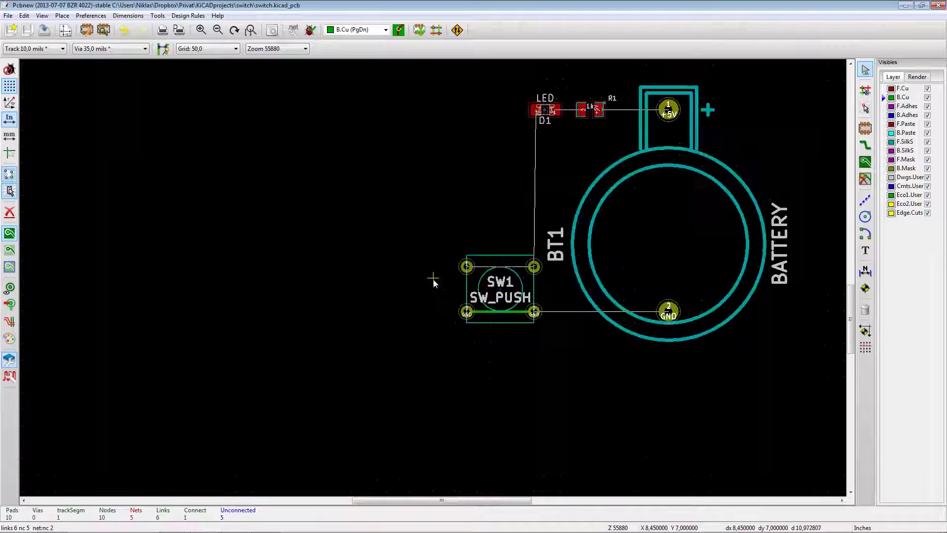
scroll(532, 336, "up", 3)
scroll(407, 277, "up", 1)
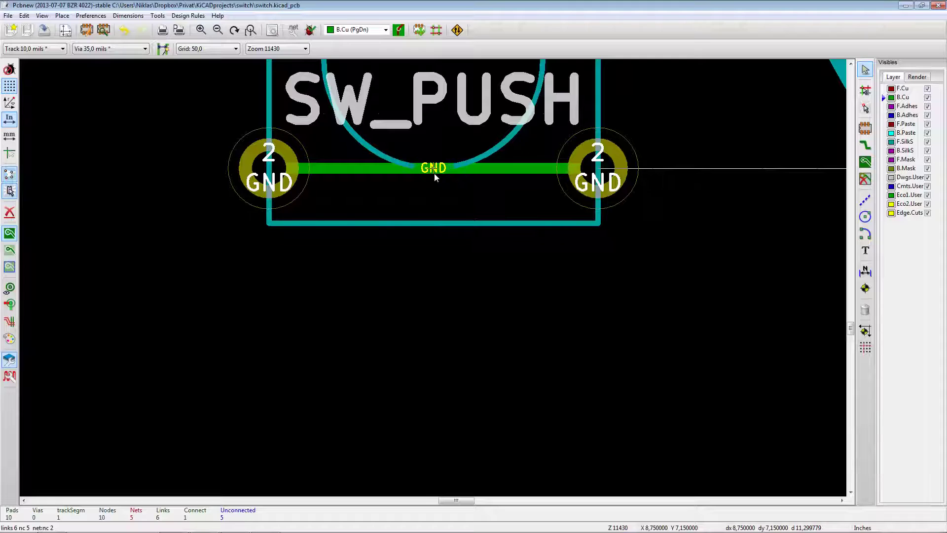
right_click(492, 167)
left_click(494, 194)
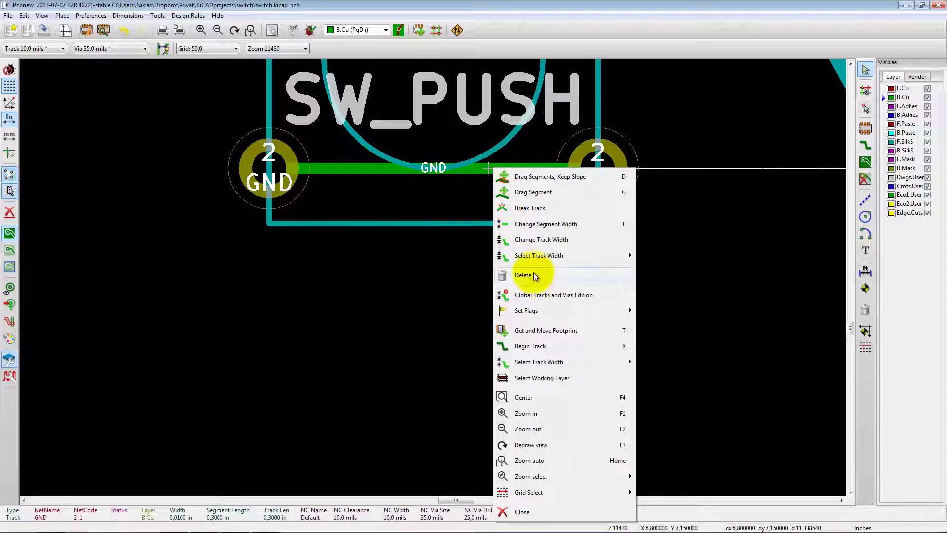
mouse_move(534, 274)
left_click(656, 291)
- Turn the board ratsnest display off, back on, and off again
scroll(490, 170, "up", 1)
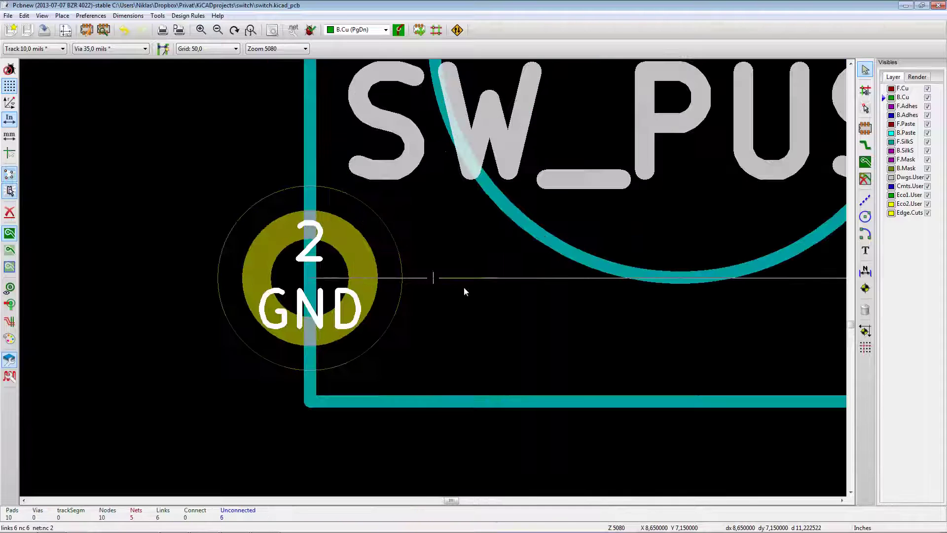
scroll(464, 287, "down", 4)
scroll(434, 282, "down", 2)
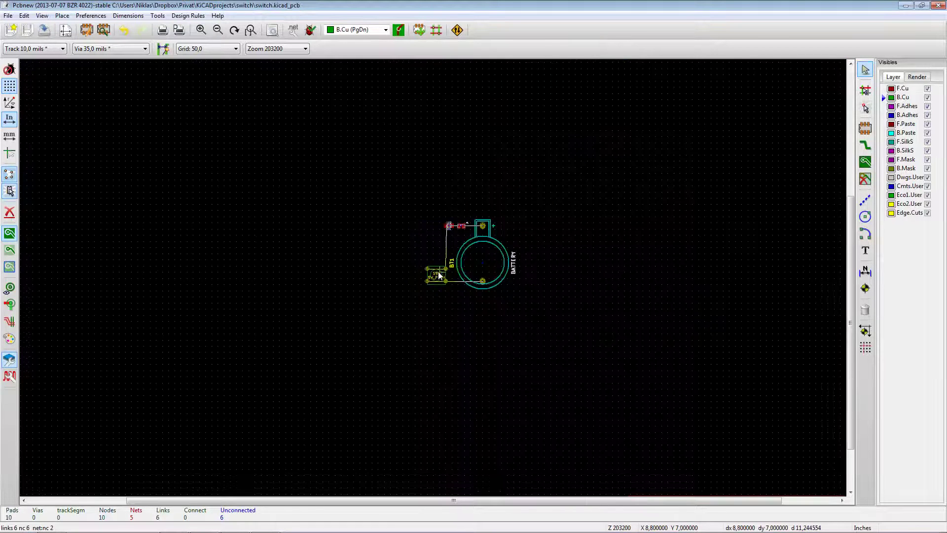
scroll(380, 212, "up", 3)
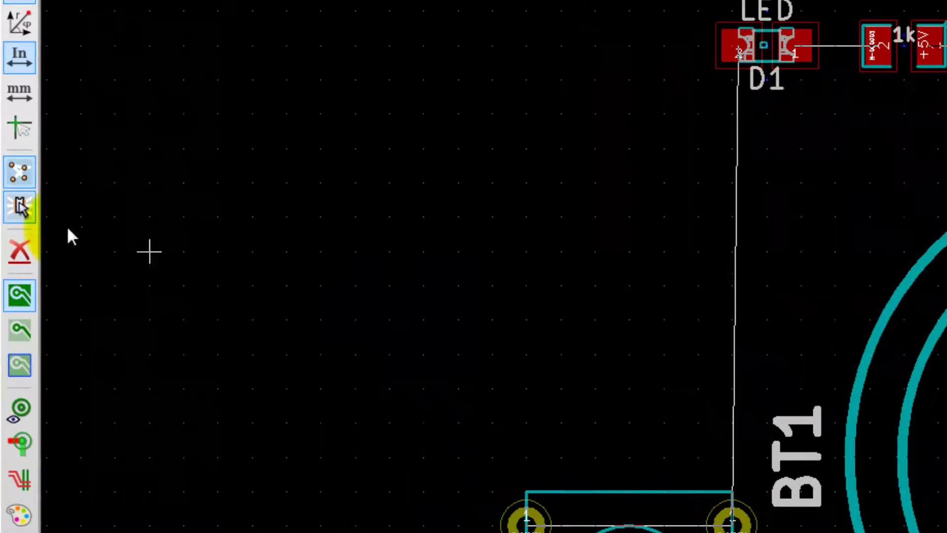
left_click(18, 176)
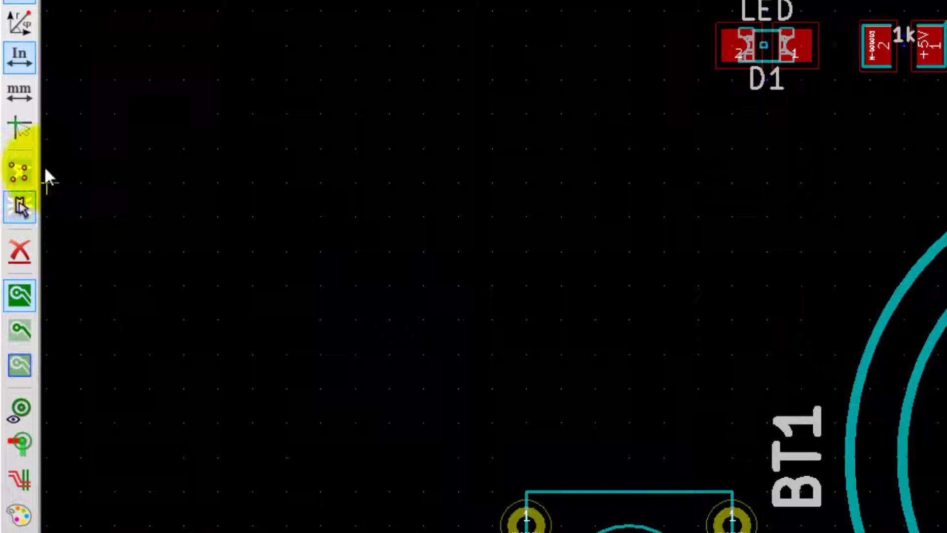
left_click(20, 178)
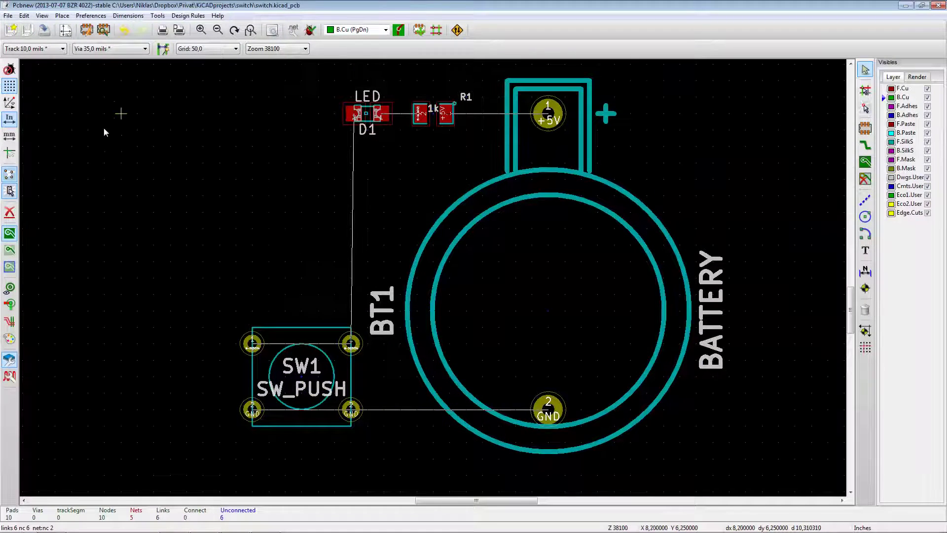
left_click(9, 173)
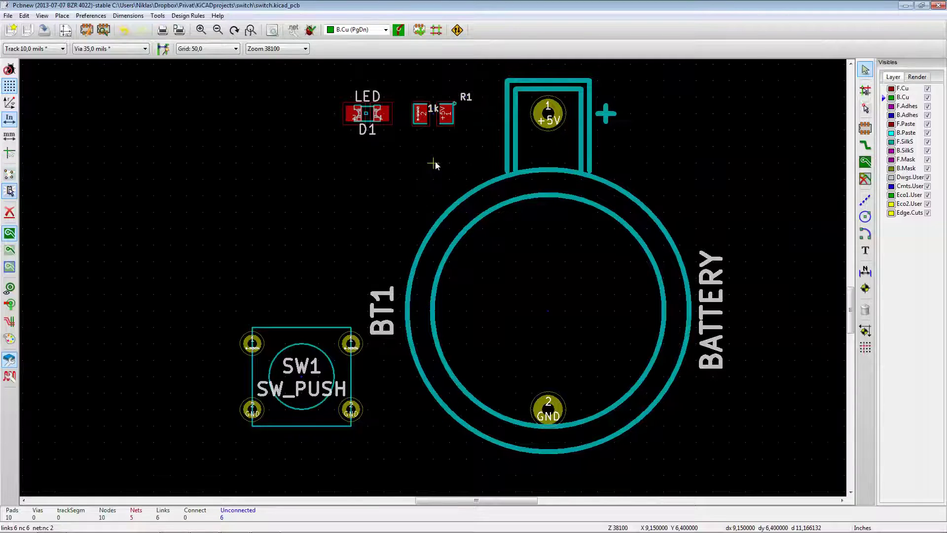
- Display the local ratsnest for pad 1 of resistor R1
left_click(865, 129)
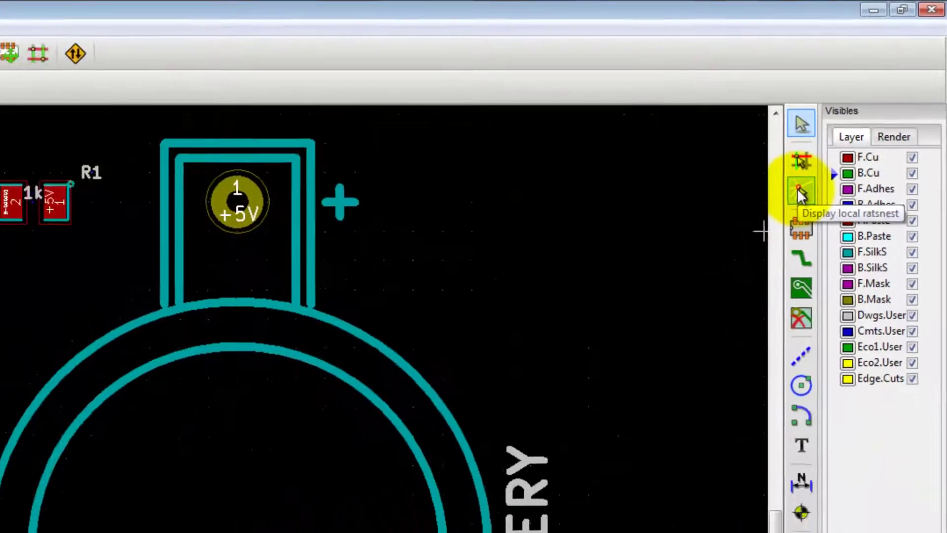
left_click(763, 240)
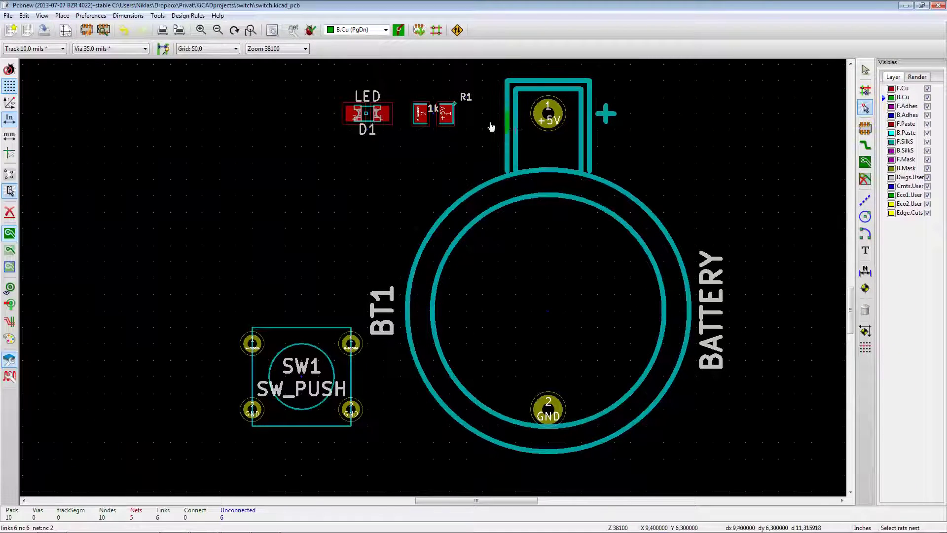
left_click(449, 116)
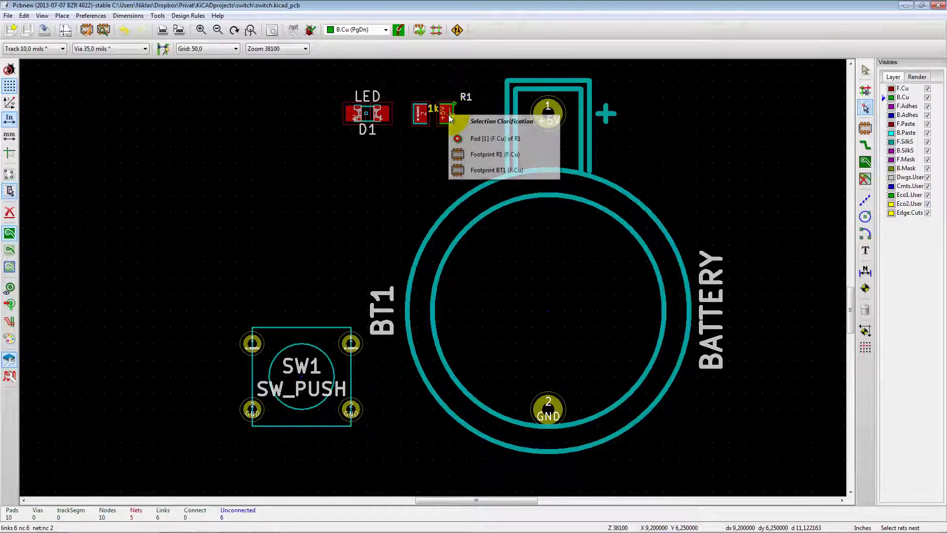
left_click(474, 140)
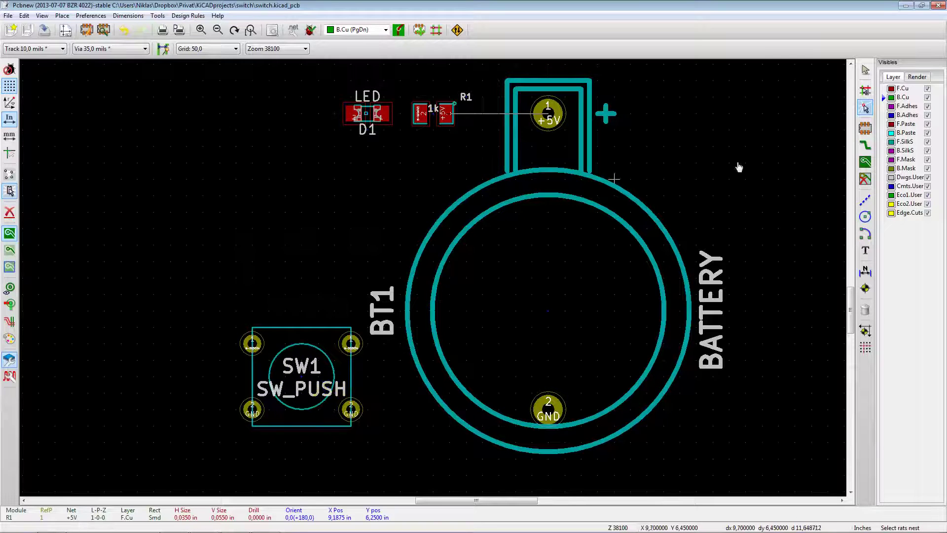
- Route a +5V track on B.Cu from the battery's pad 1 to pad 1 of resistor R1
left_click(865, 144)
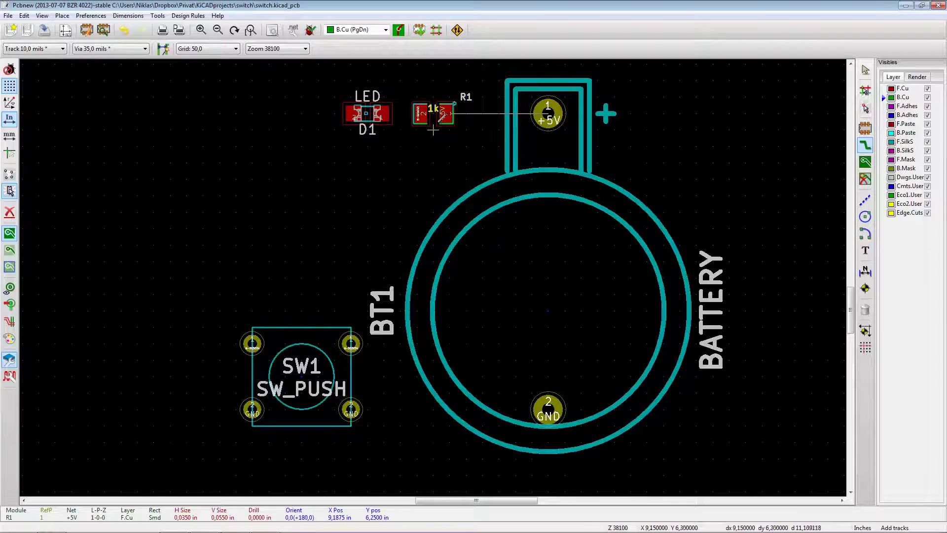
left_click(547, 112)
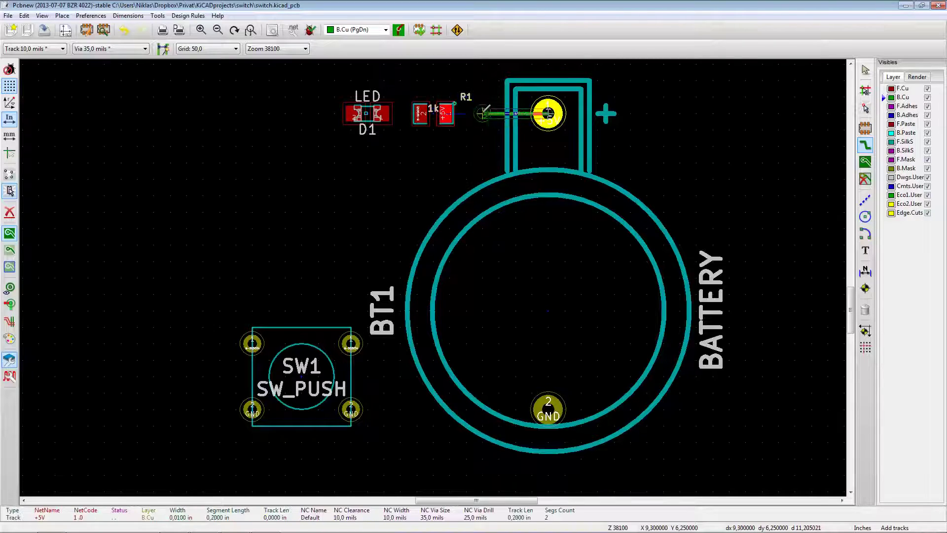
left_click(446, 113)
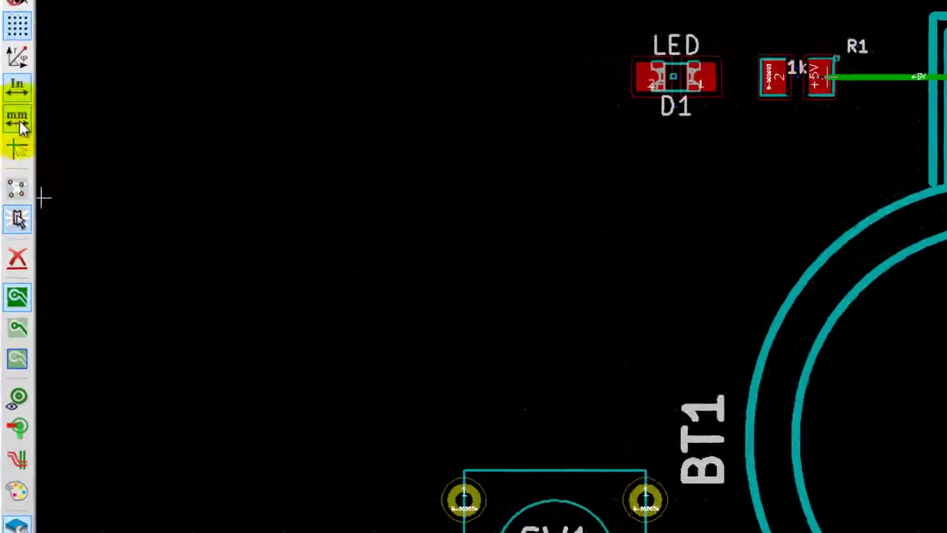
- Turn the board ratsnest display back on and route a track from R1 pad 2 to LED D1 pad 1
left_click(11, 176)
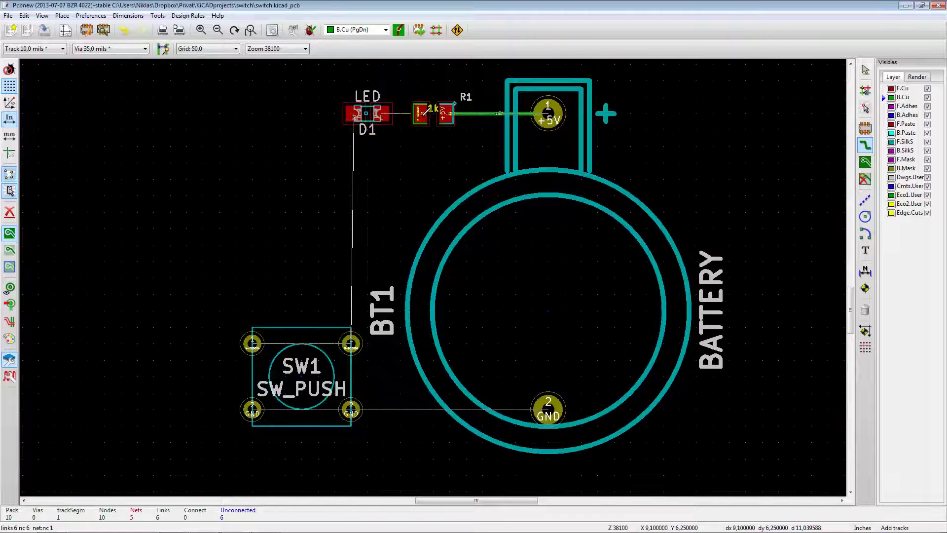
left_click(422, 113)
left_click(383, 114)
- Route a track from switch SW1's pad 1 up to LED D1, and another joining the switch's two number 1 pads
left_click(351, 343)
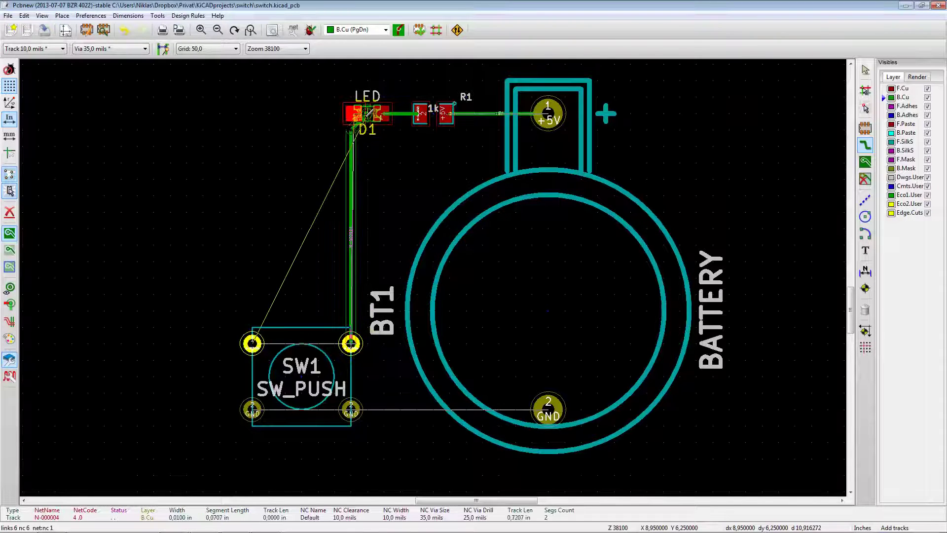
left_click(354, 116)
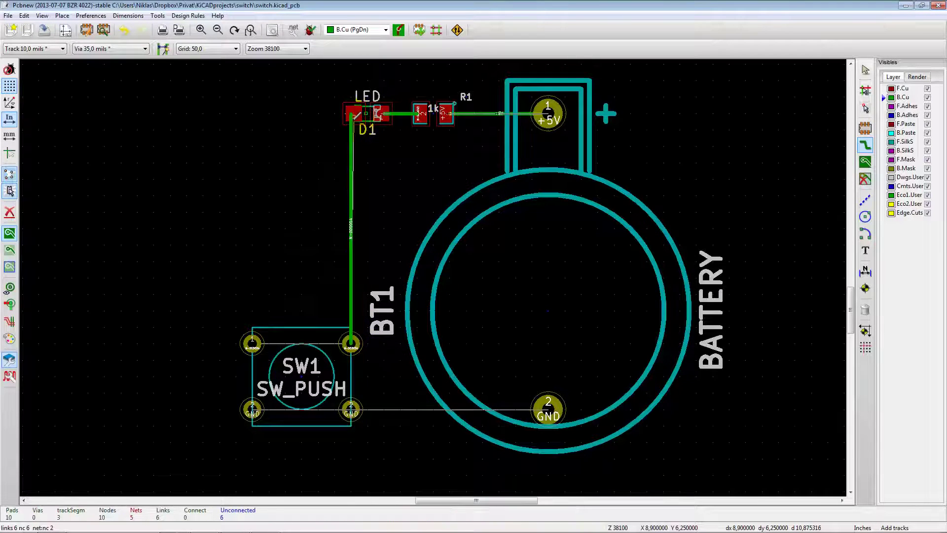
left_click(252, 344)
left_click(350, 344)
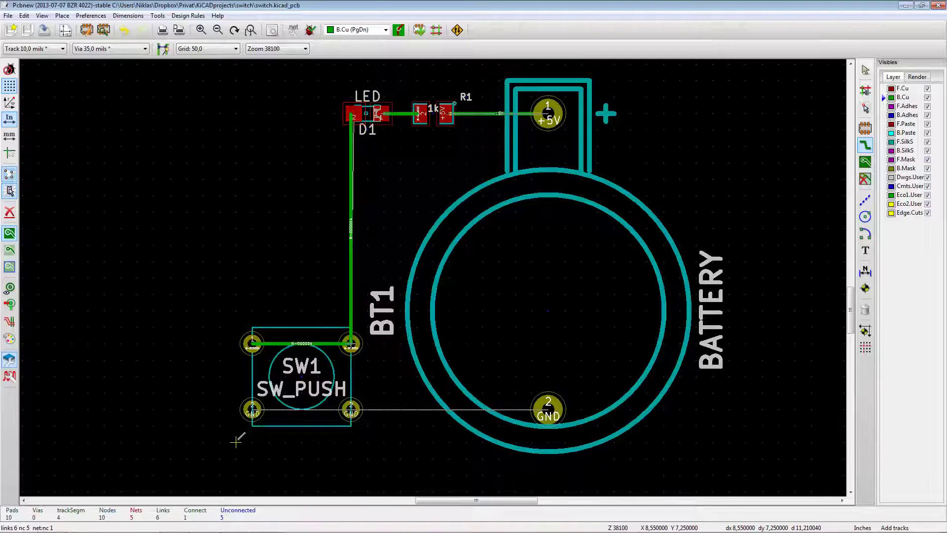
- Route the GND track between switch SW1's two number 2 pads, and the one from the battery's pad 2 to the switch
left_click(252, 409)
left_click(351, 409)
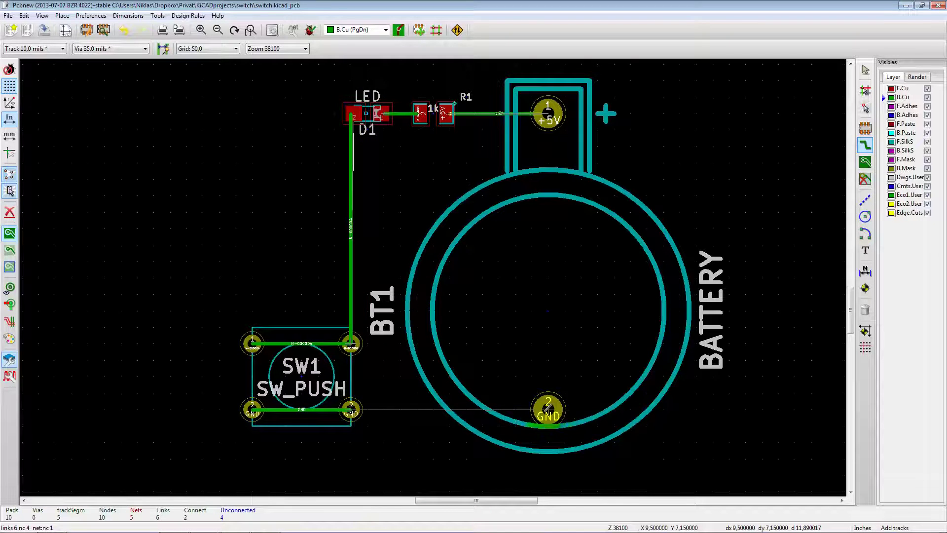
left_click(548, 409)
left_click(350, 409)
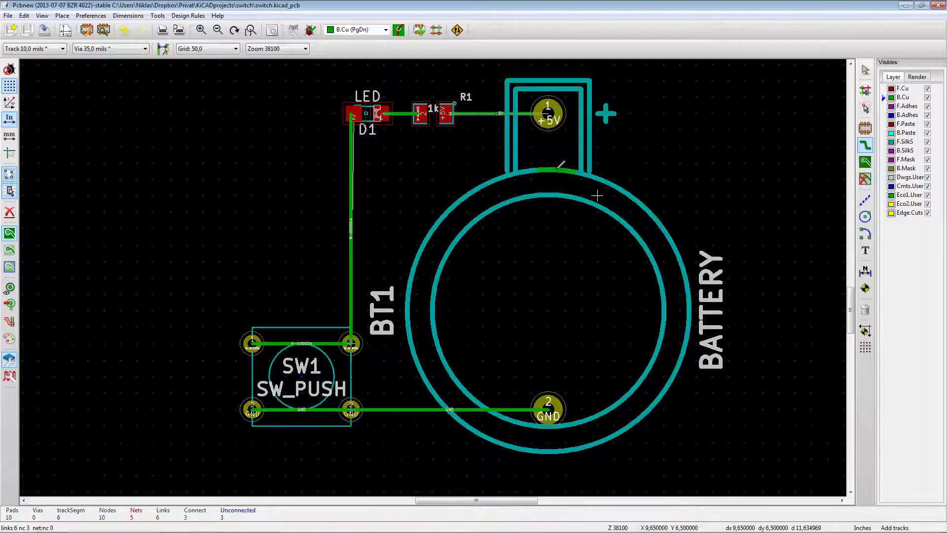
- Examine the routed tracks and their net labels between D1 and SW1, at the switch pads, and around resistor R1
scroll(384, 195, "up", 5)
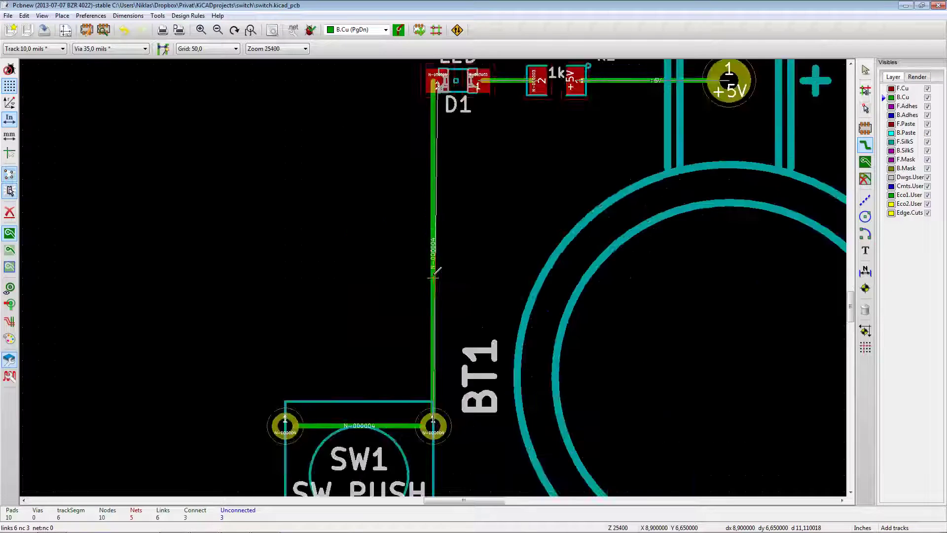
scroll(432, 196, "down", 1)
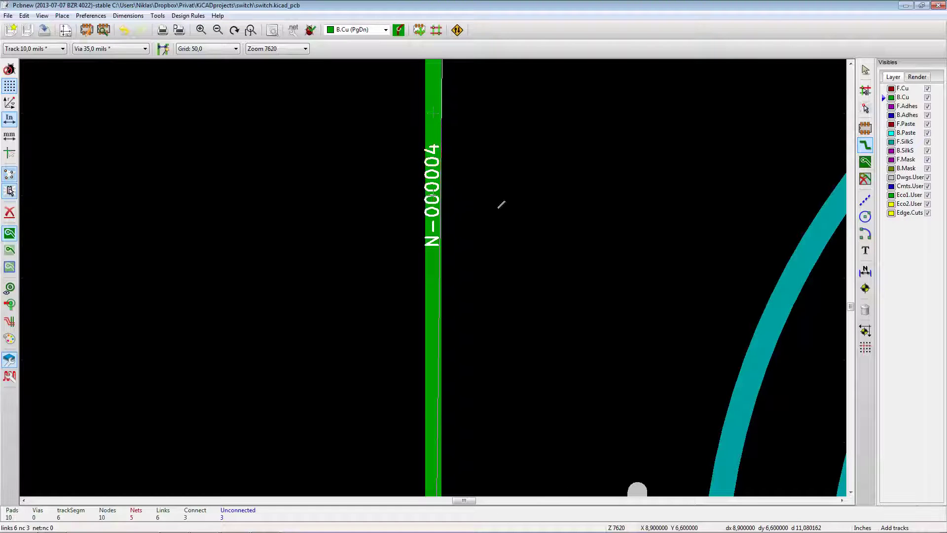
scroll(501, 205, "down", 4)
scroll(356, 368, "up", 5)
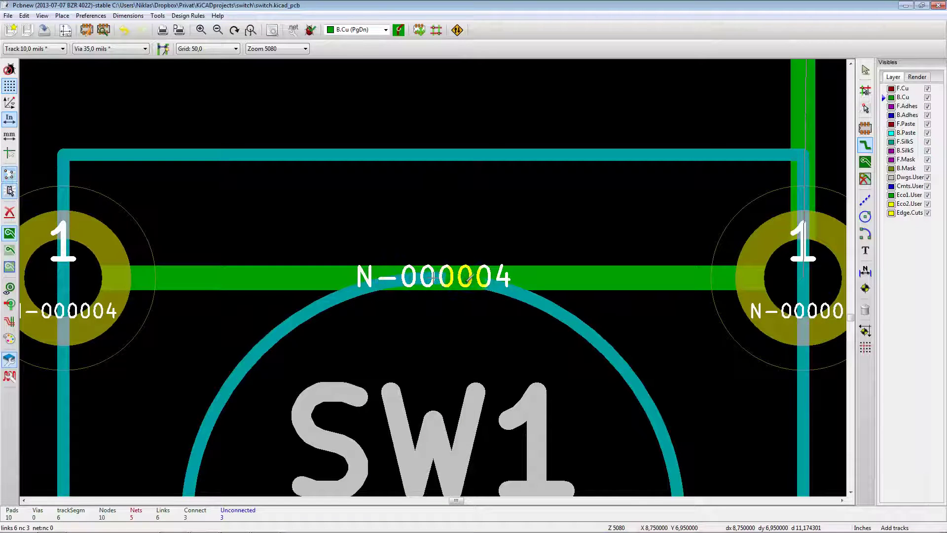
scroll(803, 275, "down", 1)
scroll(435, 275, "down", 2)
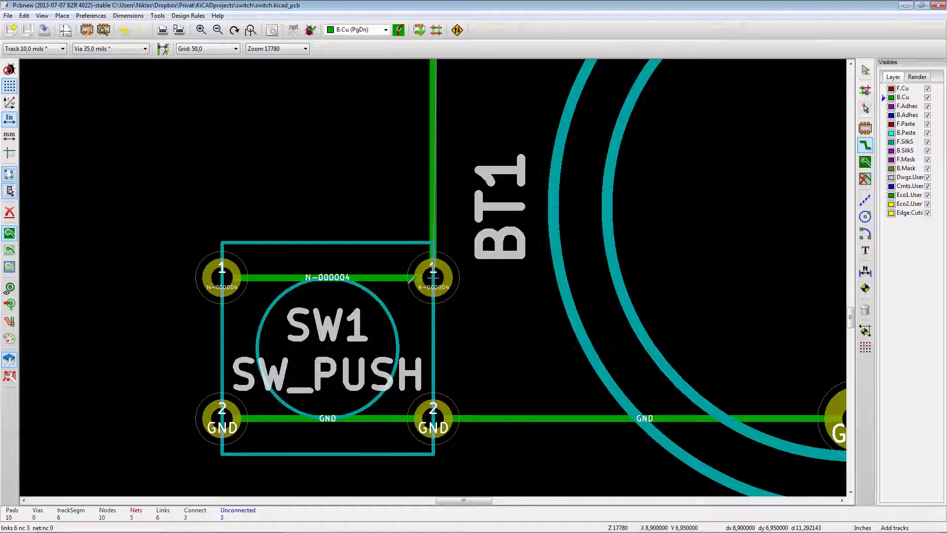
scroll(434, 201, "down", 2)
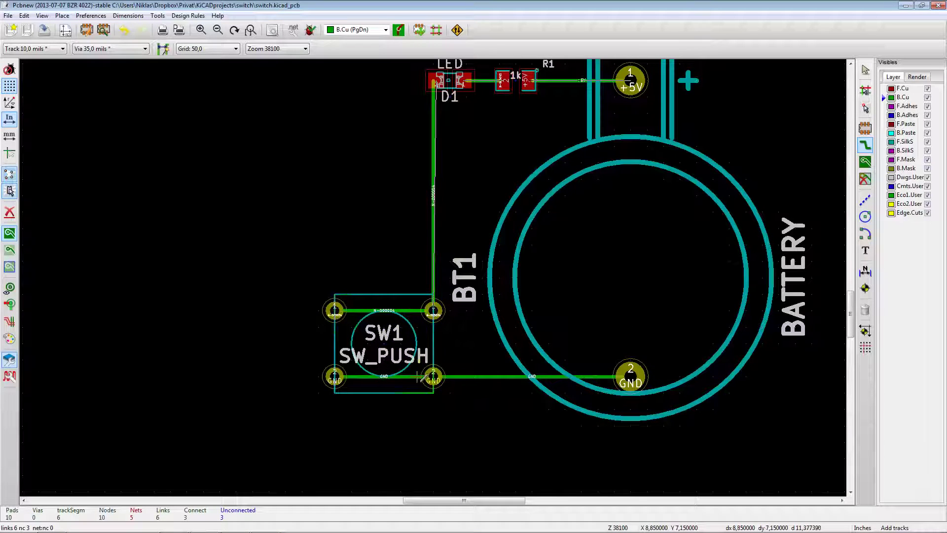
scroll(599, 224, "down", 1)
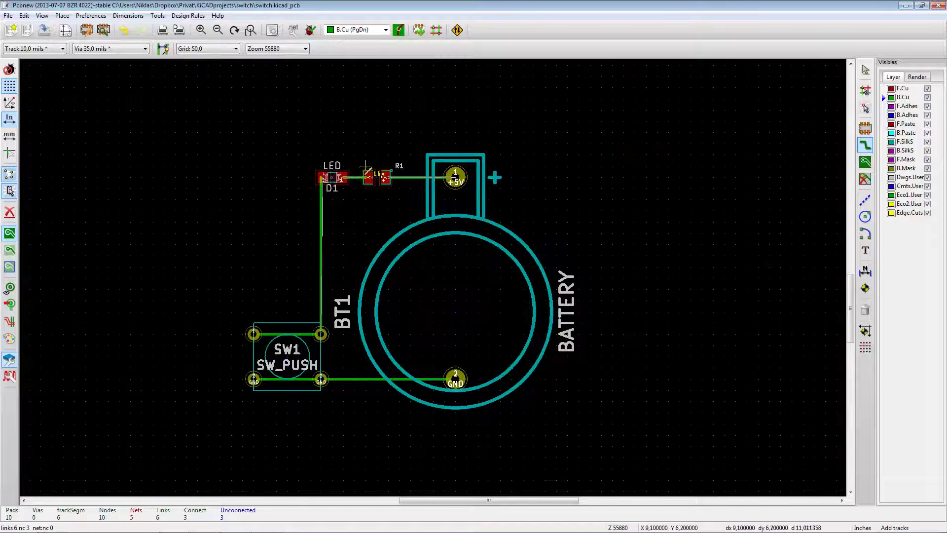
scroll(367, 187, "up", 8)
scroll(287, 164, "down", 2)
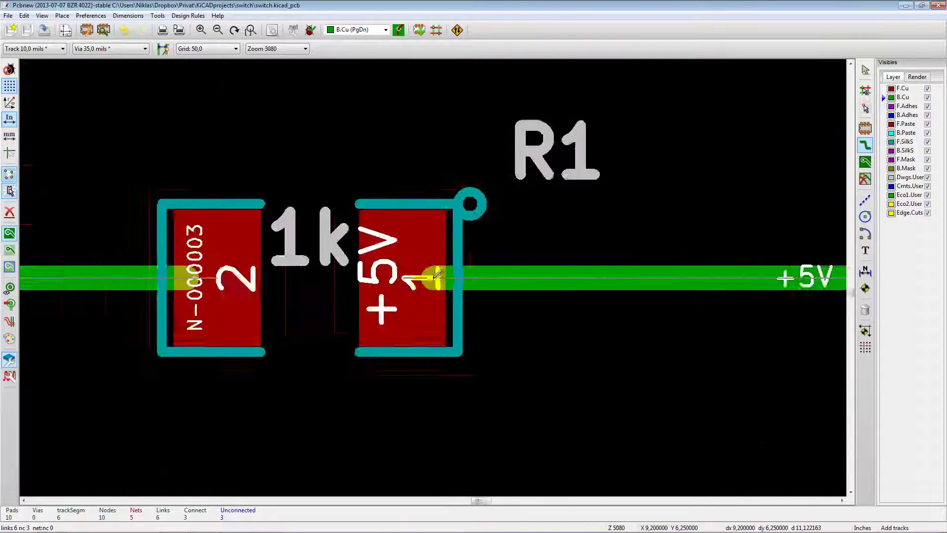
scroll(635, 277, "down", 1)
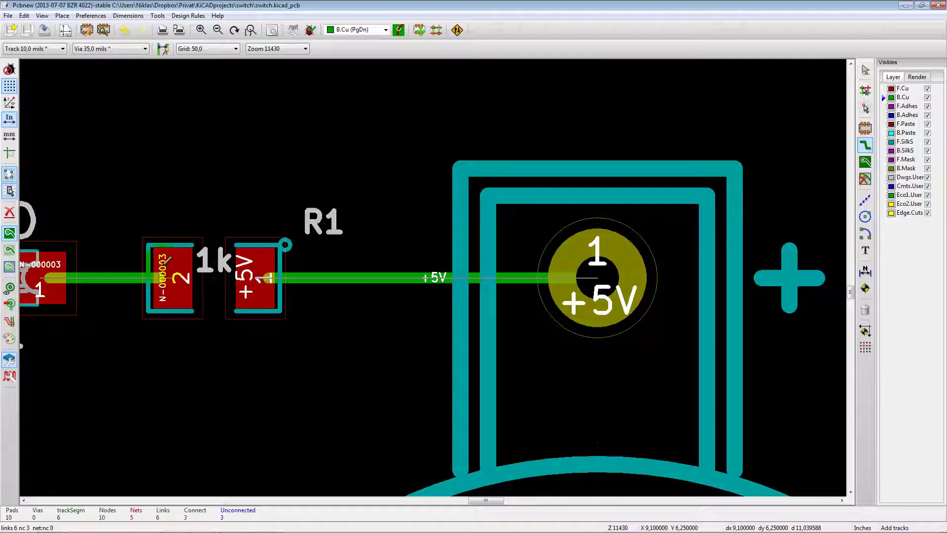
scroll(120, 272, "up", 2)
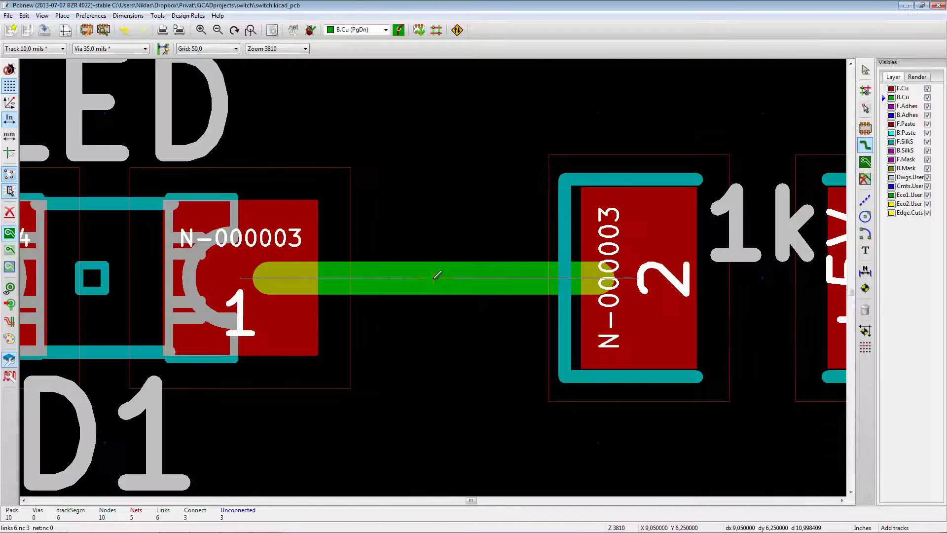
scroll(436, 275, "down", 3)
scroll(436, 282, "down", 3)
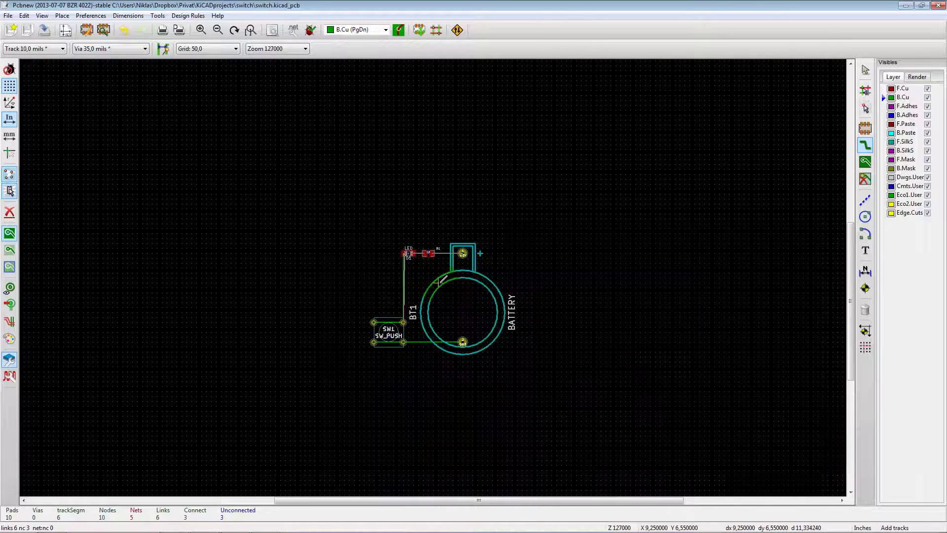
- Save the board and get ready to draw graphic lines on the Edge.Cuts layer
key("ctrl+s")
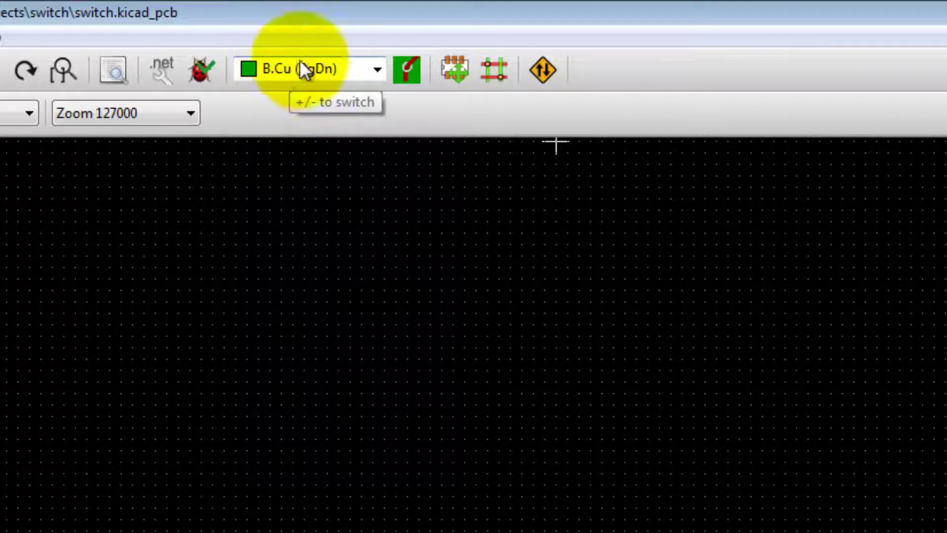
left_click(378, 71)
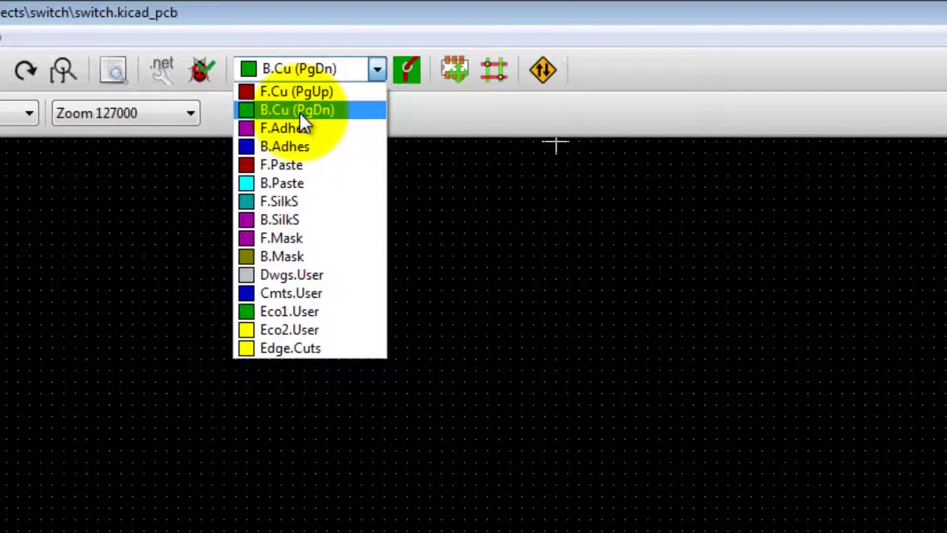
left_click(276, 349)
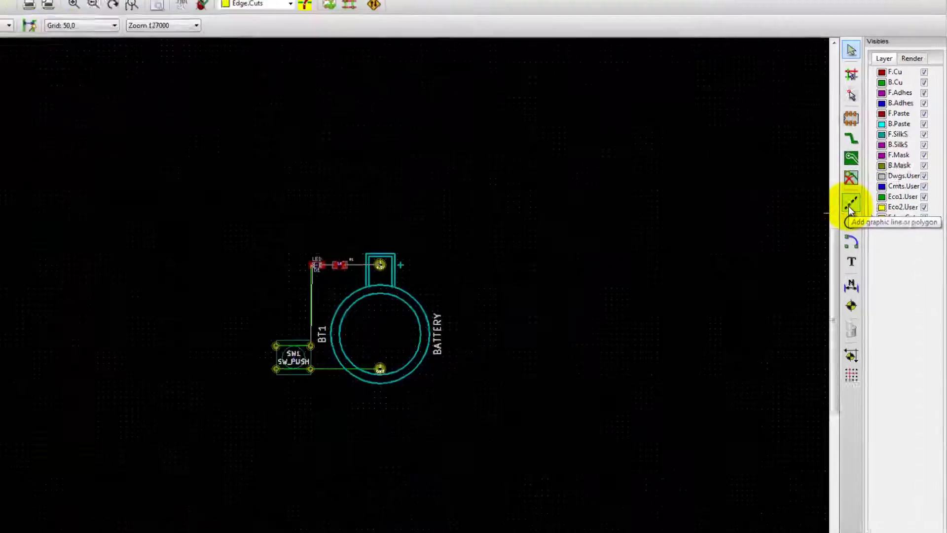
left_click(849, 205)
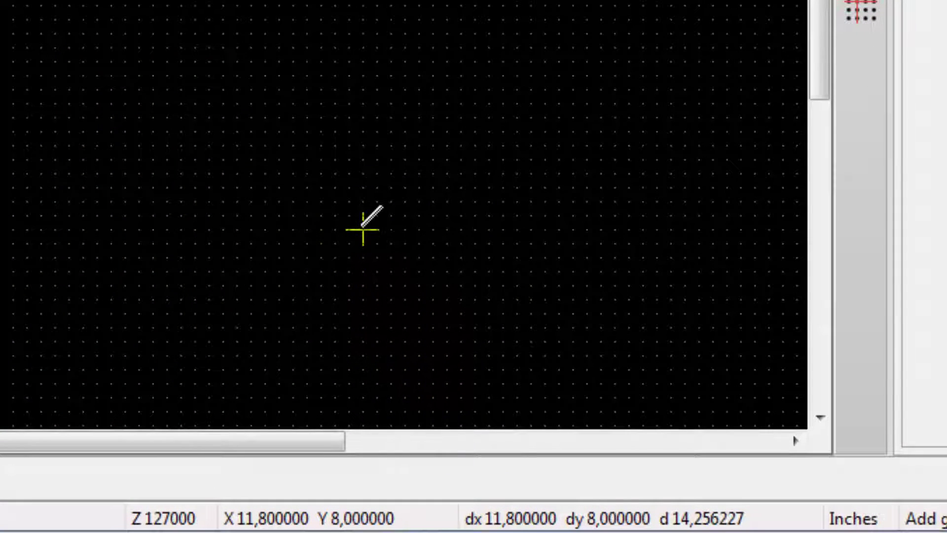
key("space")
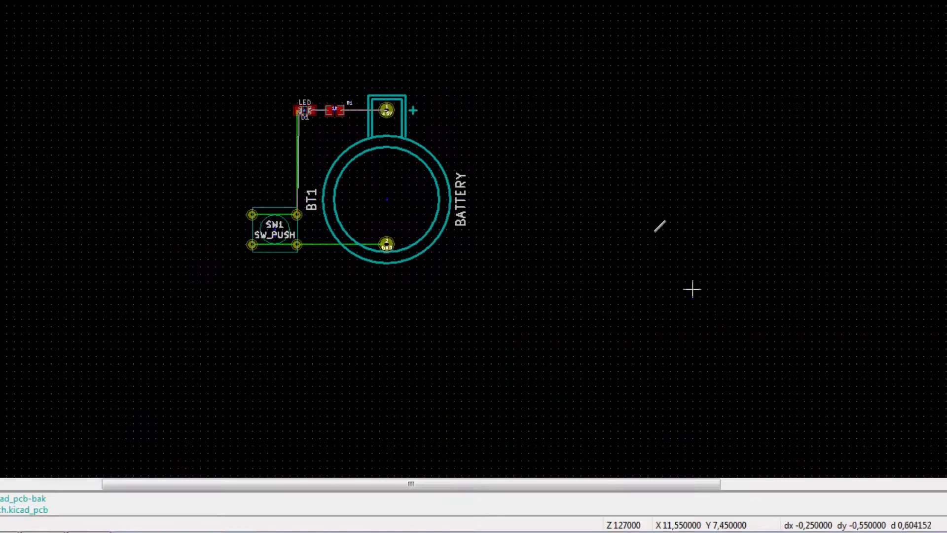
key("space")
left_click(186, 34)
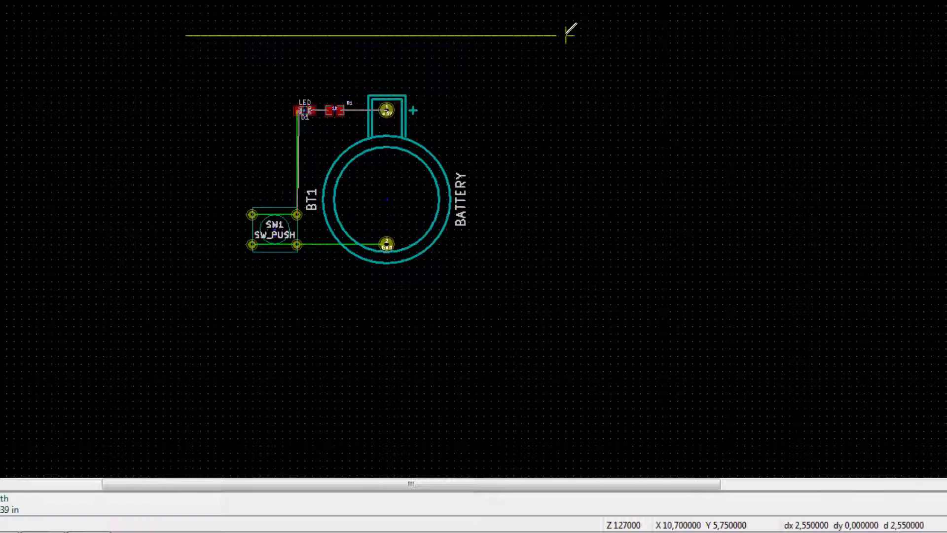
key("Escape")
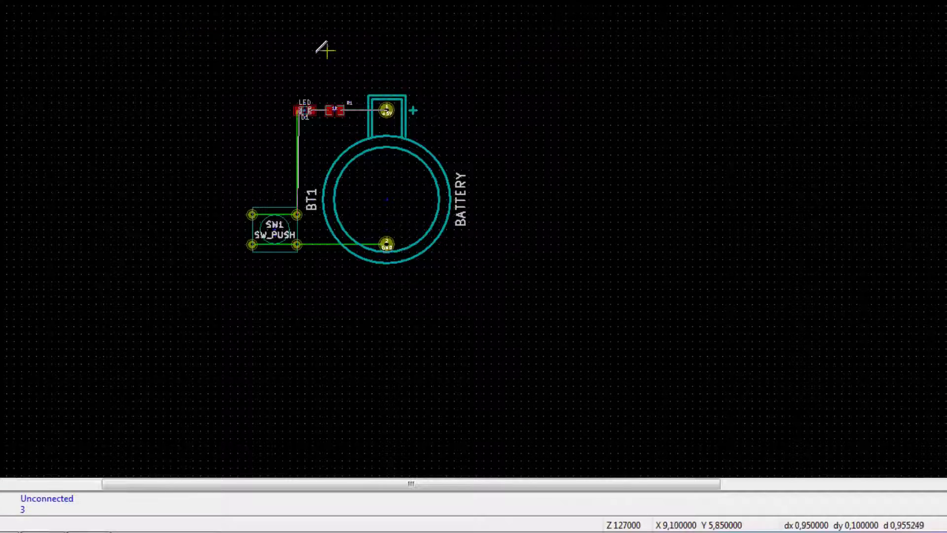
- Draw a rectangular board outline about 2 by 1.5 inches around all the footprints on Edge.Cuts
left_click(231, 80)
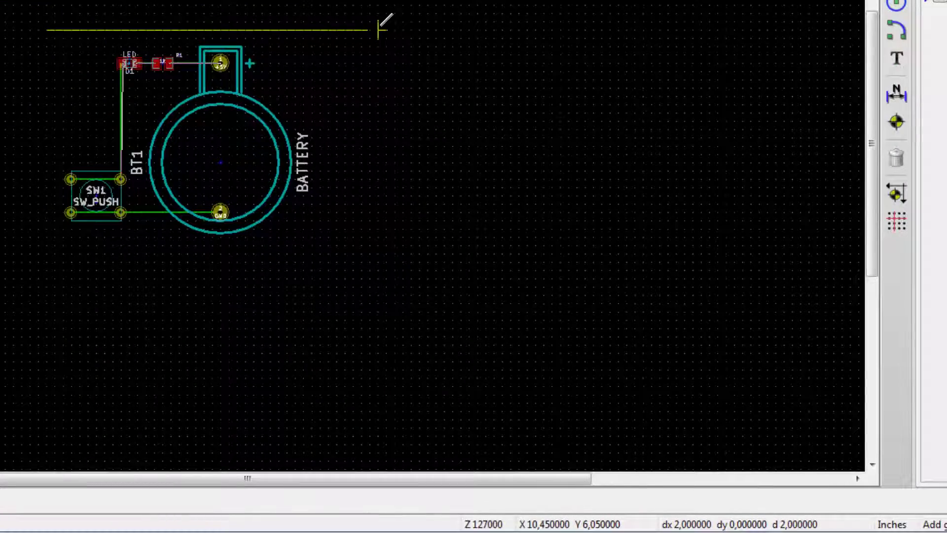
left_click(378, 30)
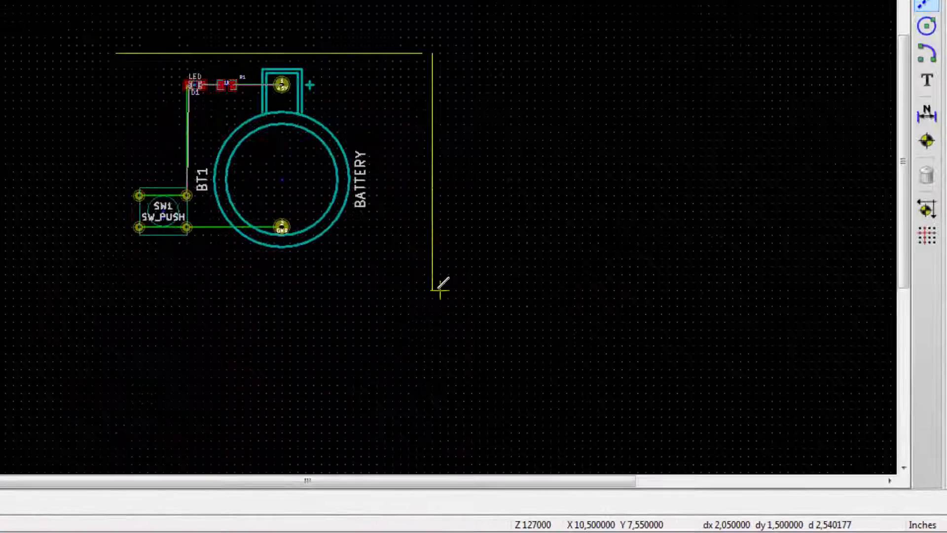
left_click(437, 291)
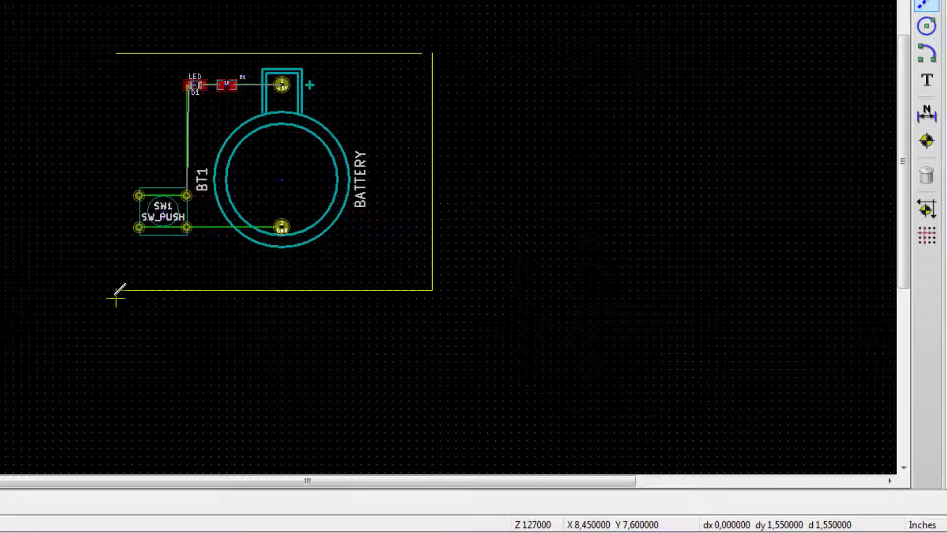
left_click(116, 291)
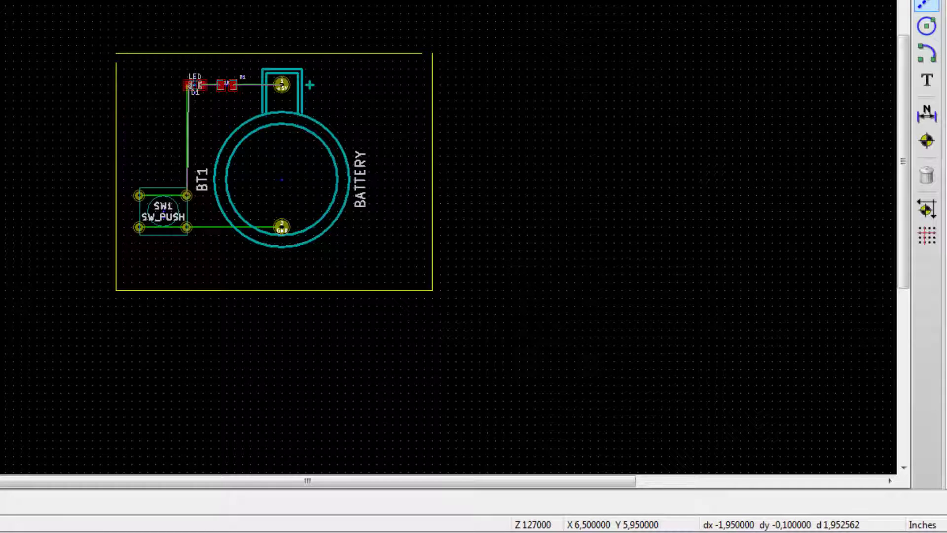
scroll(117, 49, "up", 5)
scroll(119, 49, "down", 4)
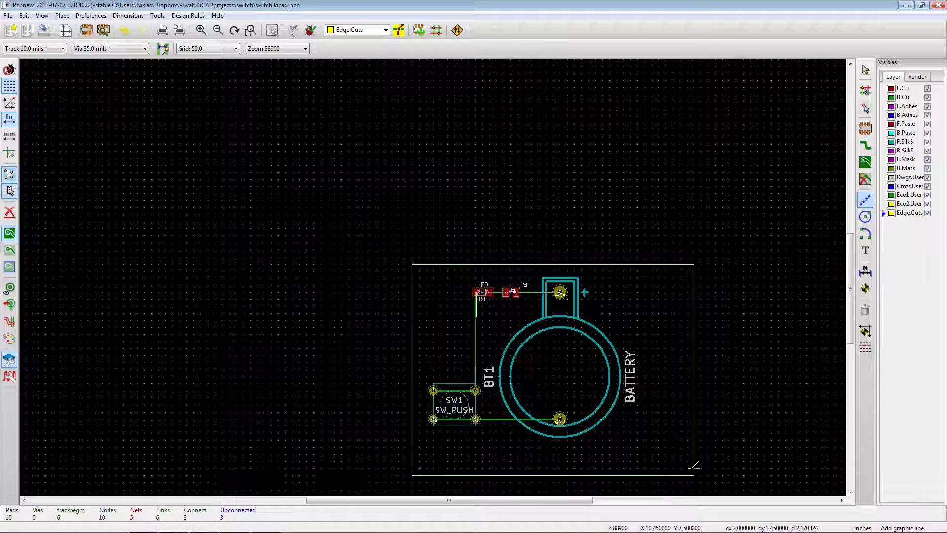
- Check the whole board outline, the active B.Cu copper layer, and where the tracks meet the pads of LED D1
scroll(686, 298, "down", 5)
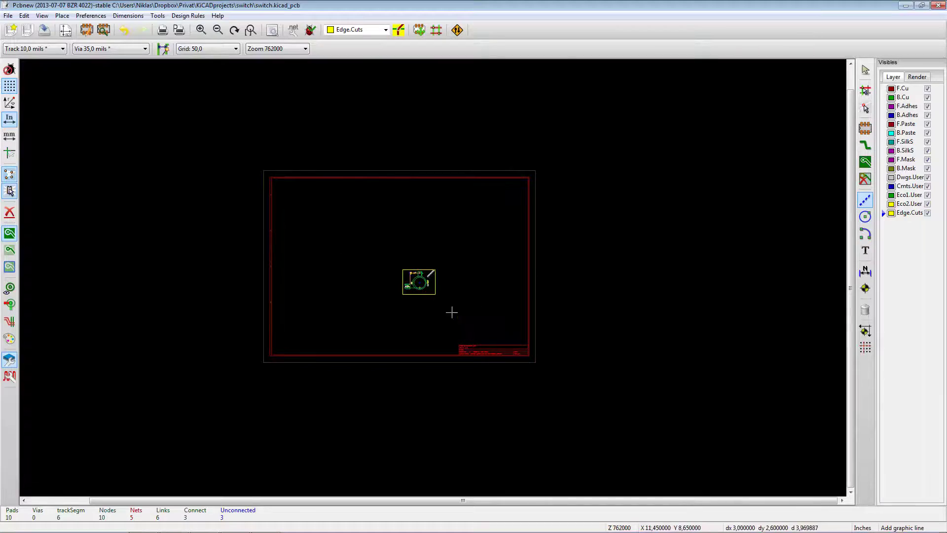
scroll(451, 312, "up", 6)
scroll(376, 220, "down", 3)
scroll(482, 271, "up", 1)
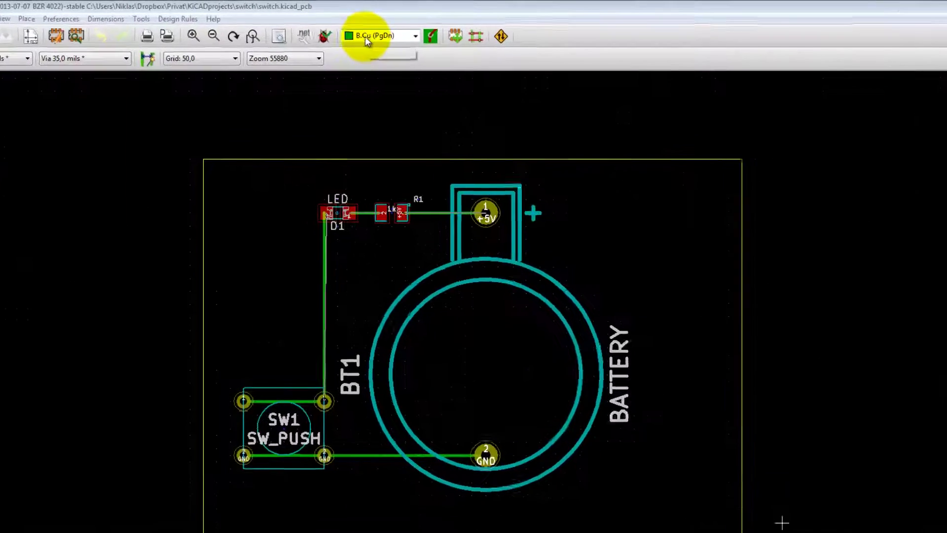
left_click(341, 29)
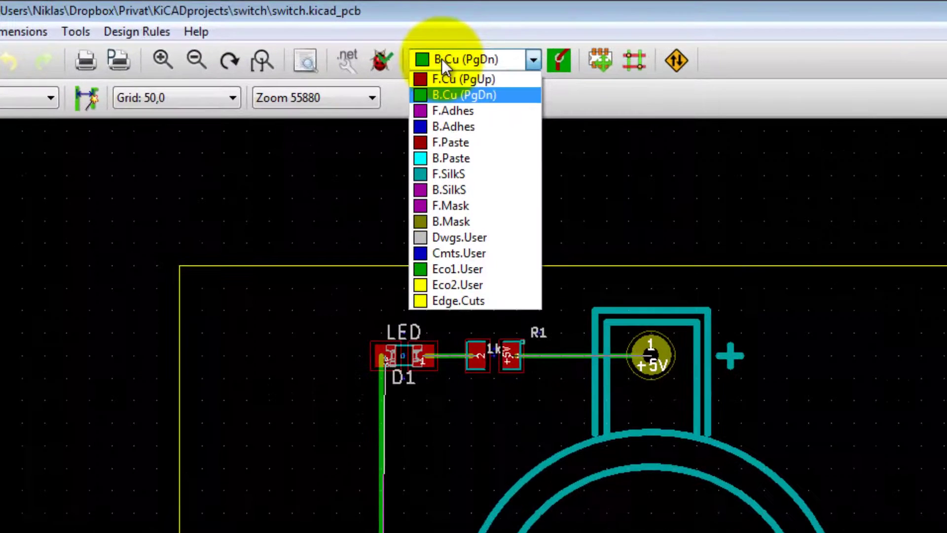
left_click(456, 95)
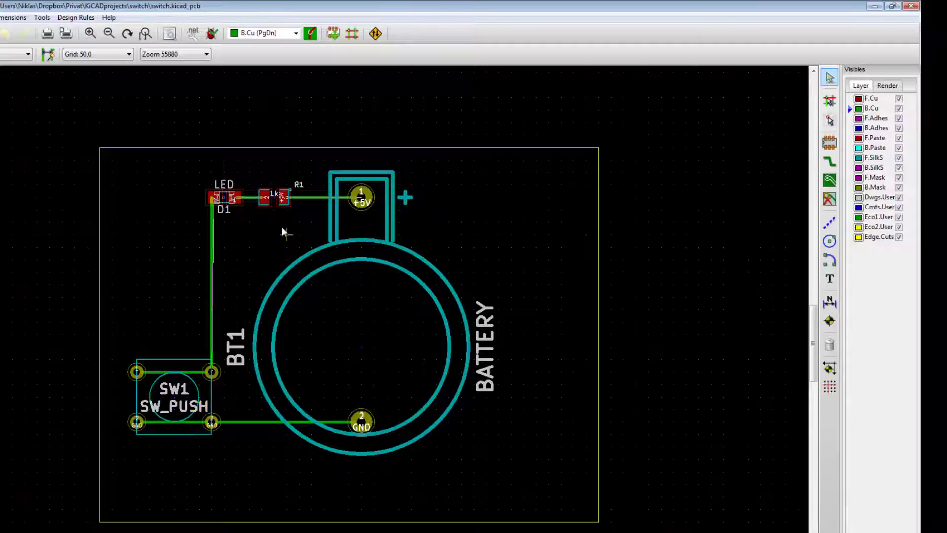
scroll(227, 193, "up", 5)
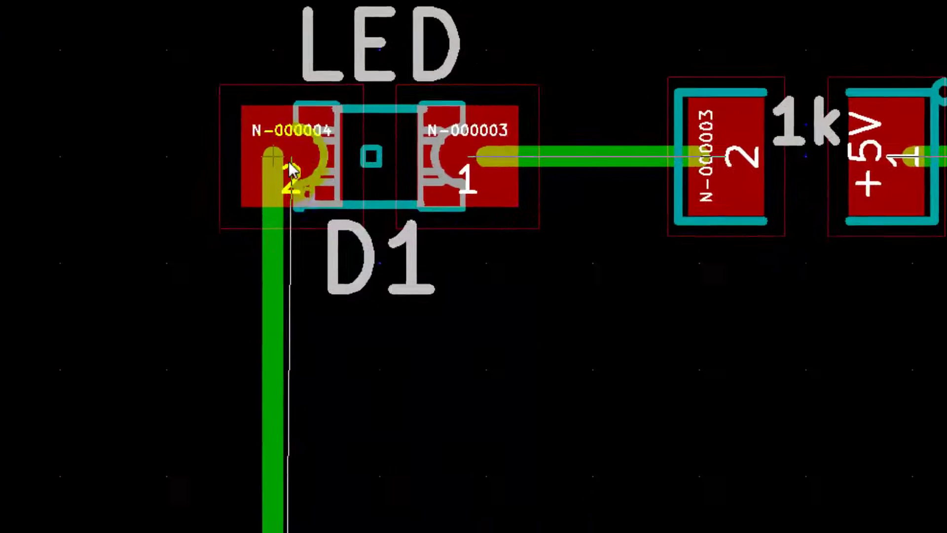
scroll(340, 298, "down", 3)
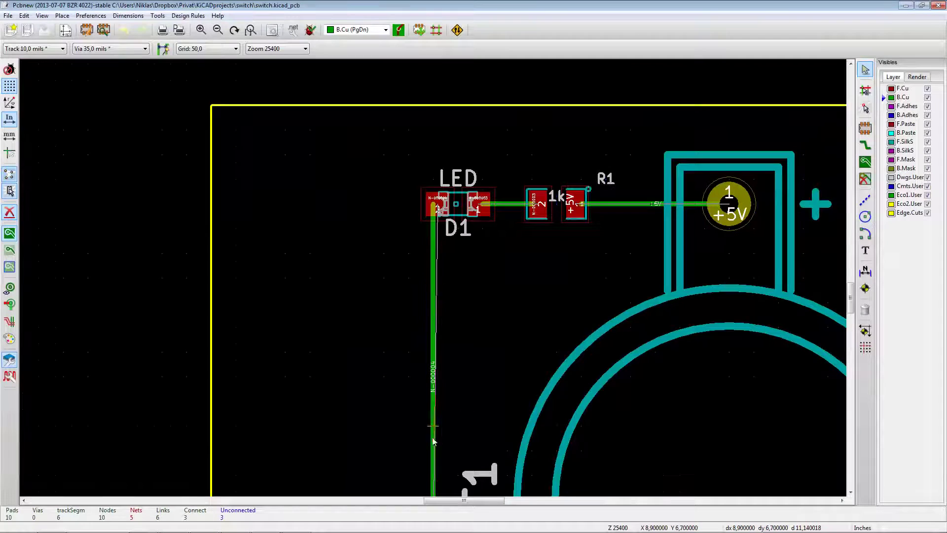
scroll(434, 269, "up", 2)
scroll(422, 202, "down", 2)
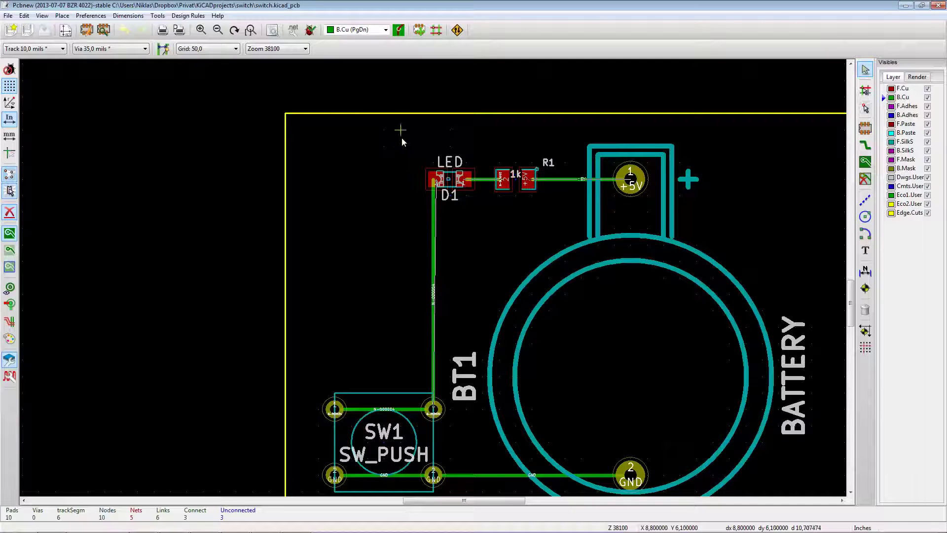
- Delete the B.Cu tracks around LED D1 and resistor R1 with a block selection that includes only tracks
left_click_drag(401, 130, 560, 237)
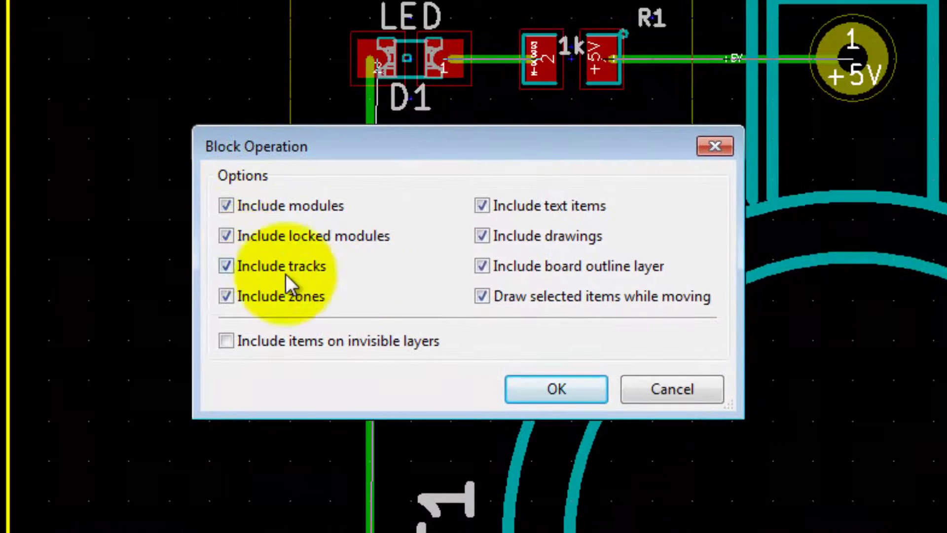
left_click(228, 205)
left_click(227, 265)
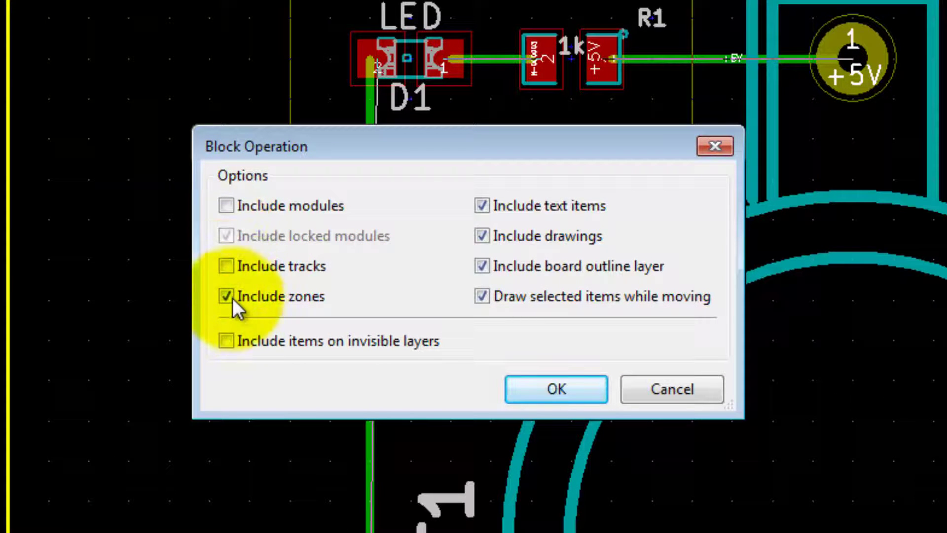
left_click(230, 297)
left_click(482, 295)
left_click(482, 266)
left_click(481, 236)
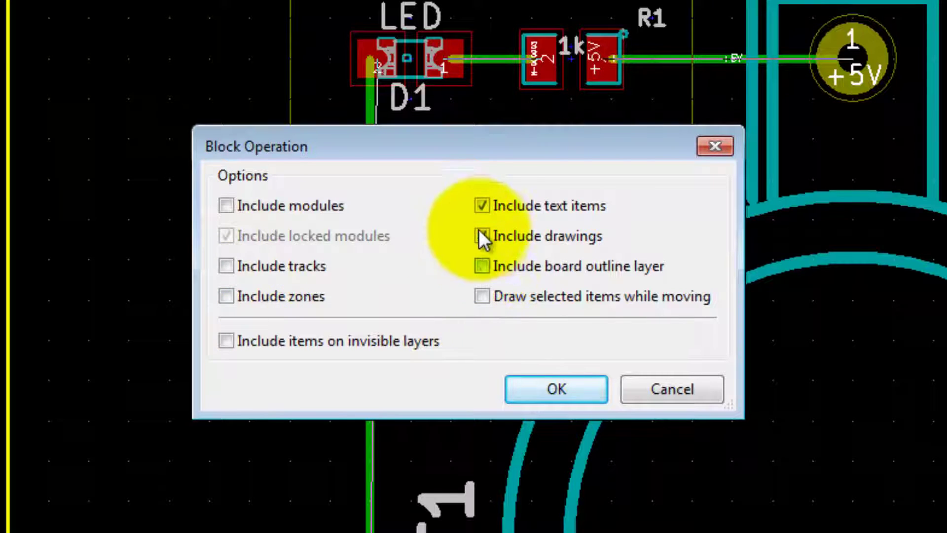
left_click(482, 206)
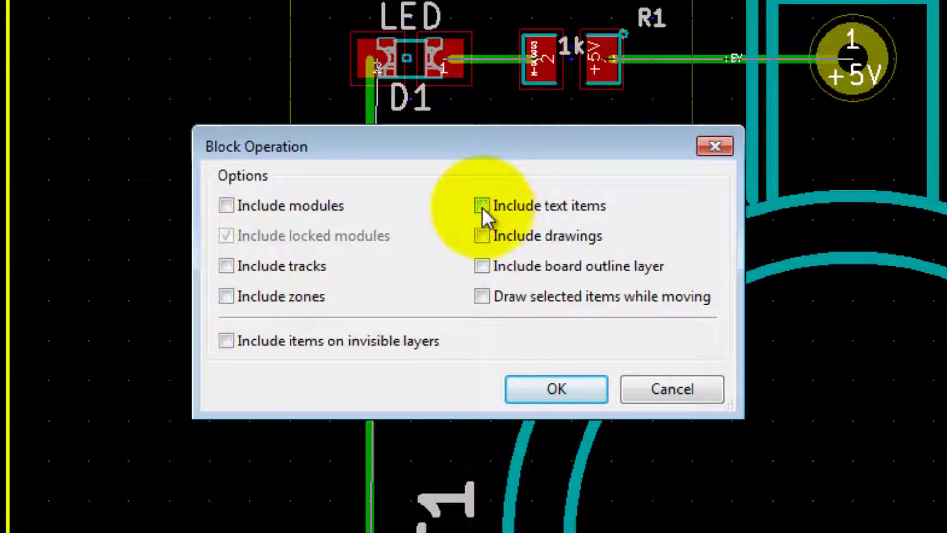
left_click(226, 266)
left_click(554, 399)
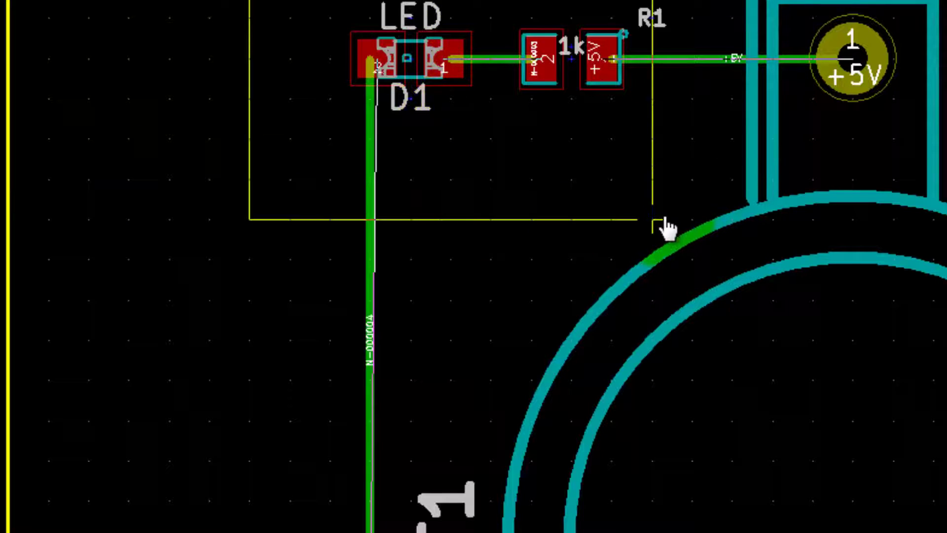
right_click(702, 147)
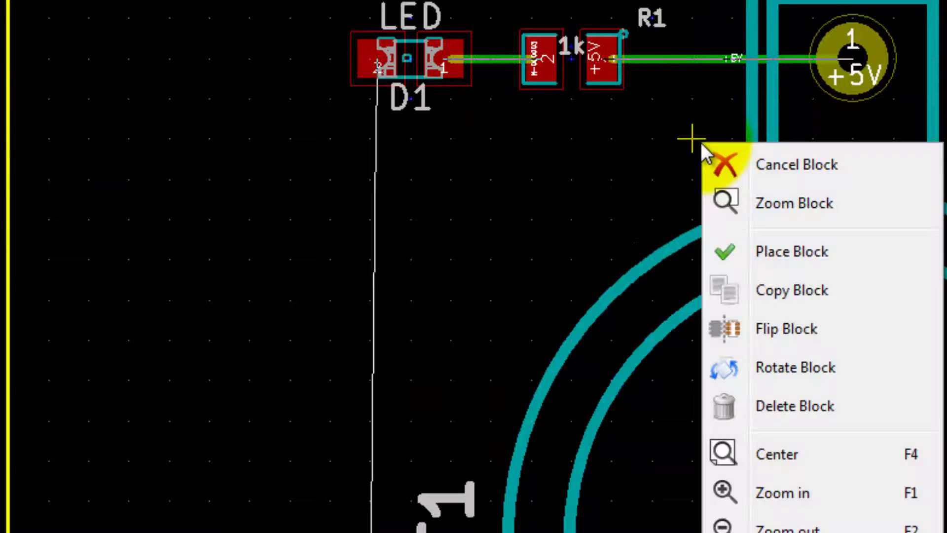
left_click(789, 413)
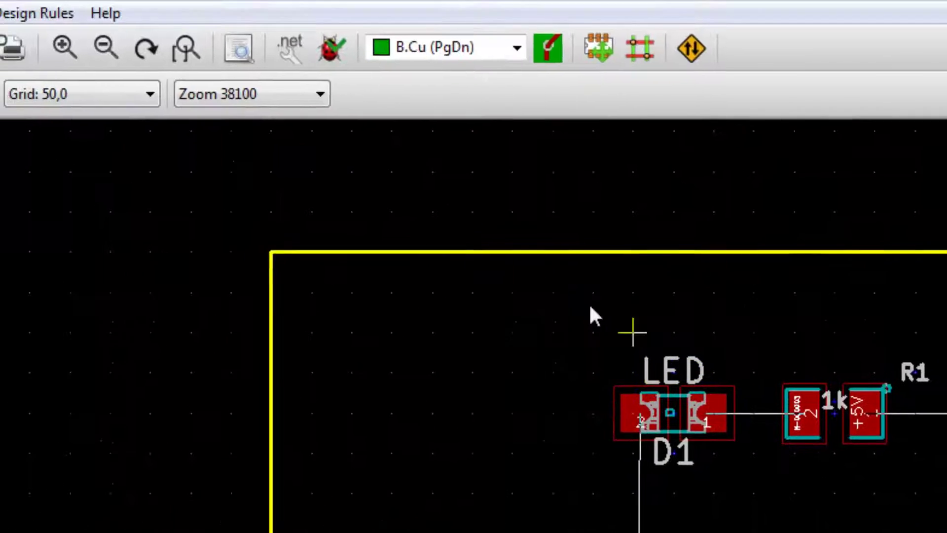
- Make F.Cu the active layer and route the track from LED D1's pad 2 to the nearest pad 1 of switch SW1
left_click(398, 67)
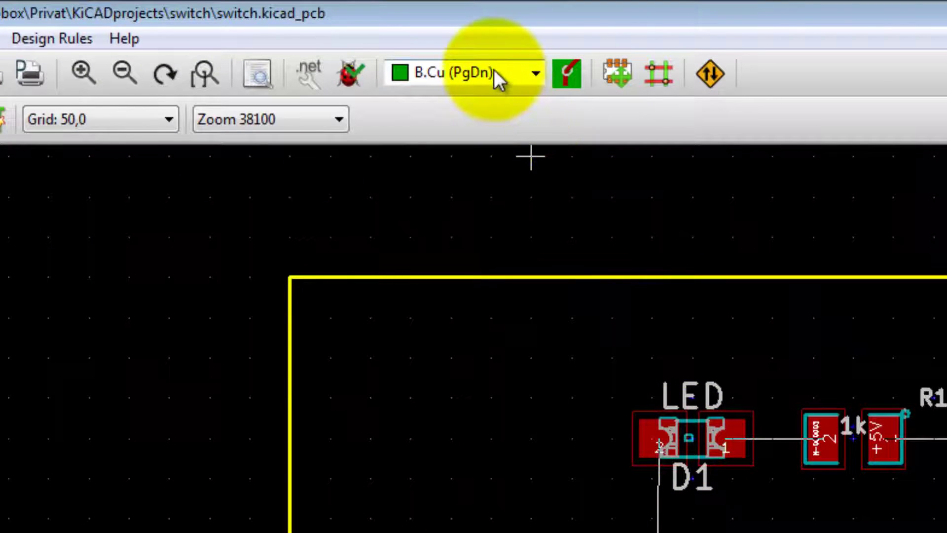
left_click(536, 74)
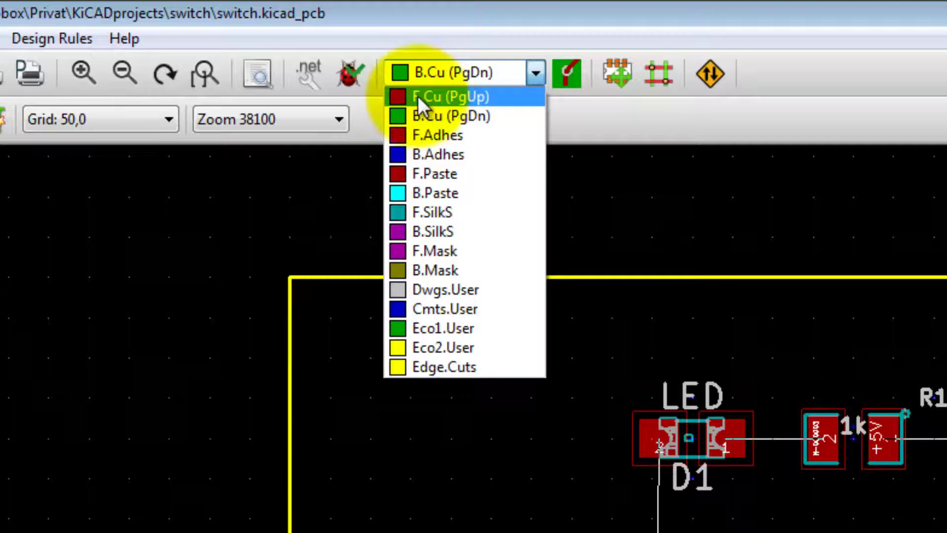
left_click(418, 96)
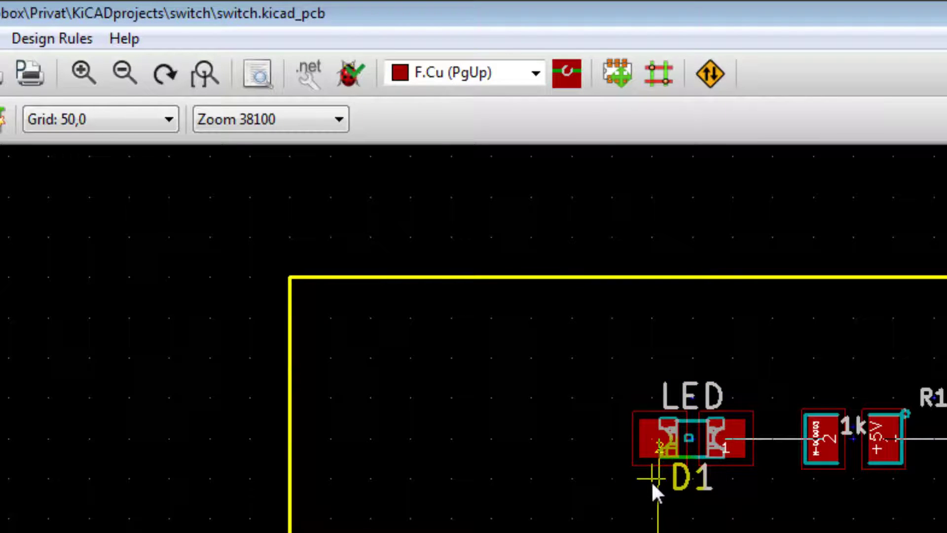
left_click(866, 147)
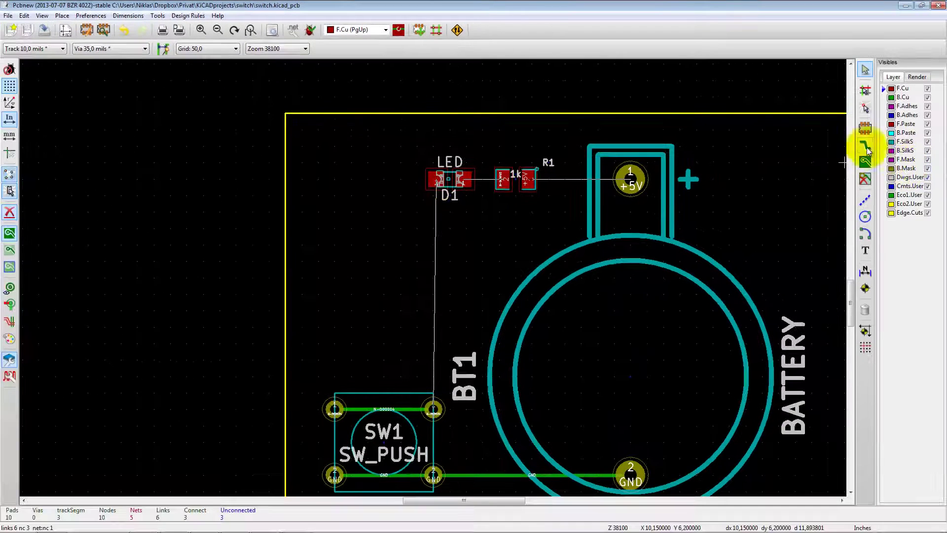
left_click(438, 180)
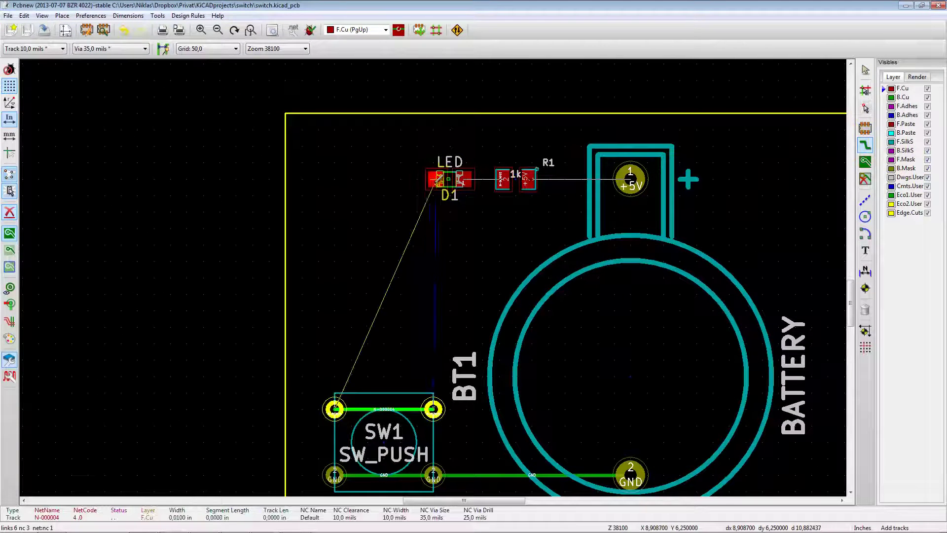
left_click(434, 409)
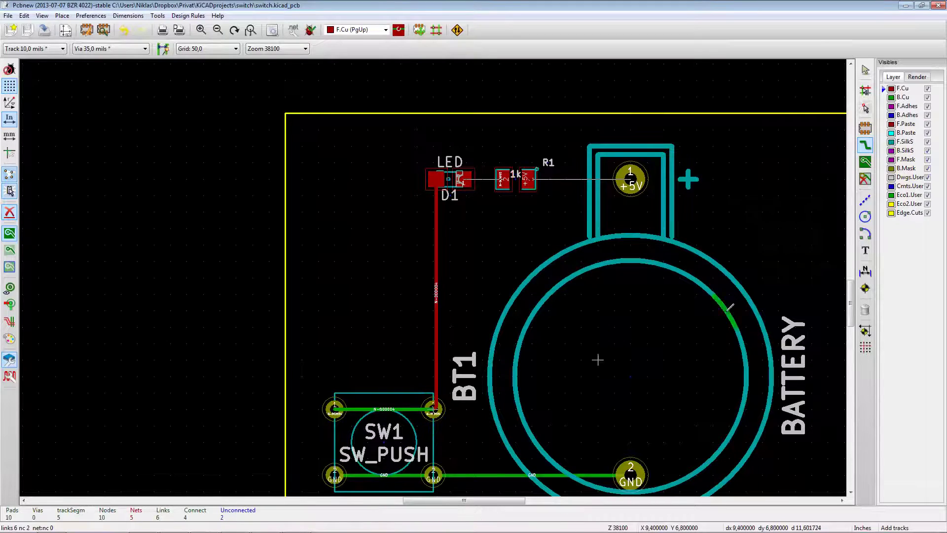
- Route the F.Cu tracks from LED D1's pad 1 to resistor R1's pad 2 and from the battery's +5V pad to R1's pad 1
left_click(466, 179)
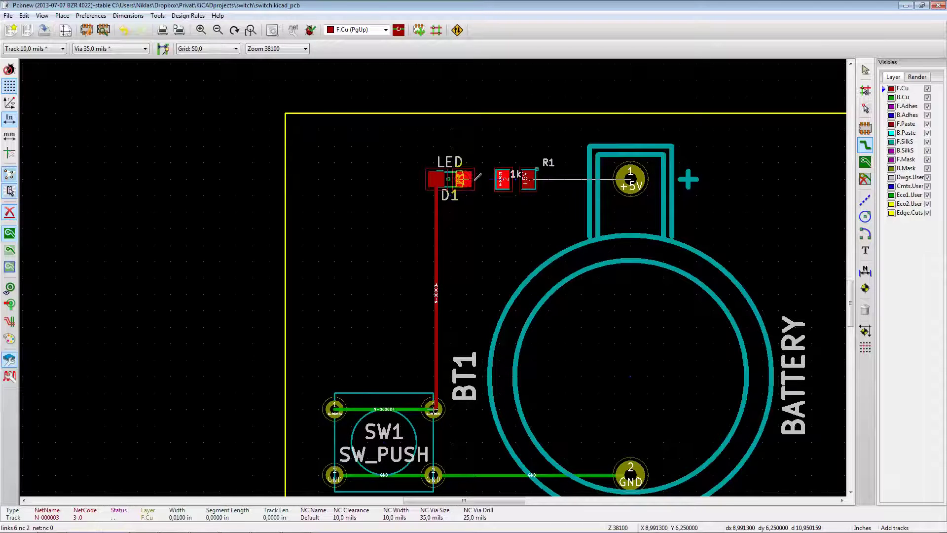
left_click(502, 179)
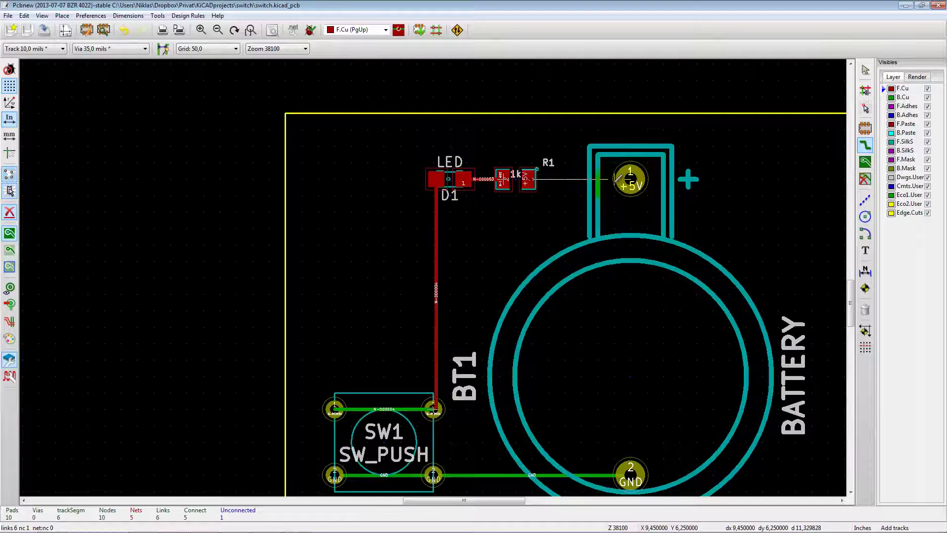
left_click(630, 179)
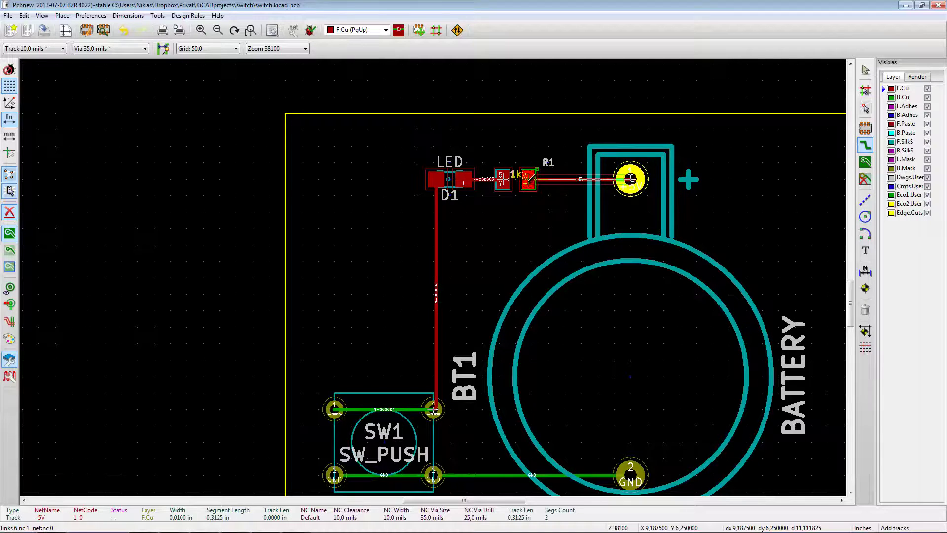
left_click(529, 177)
scroll(513, 266, "down", 1)
scroll(434, 271, "up", 2)
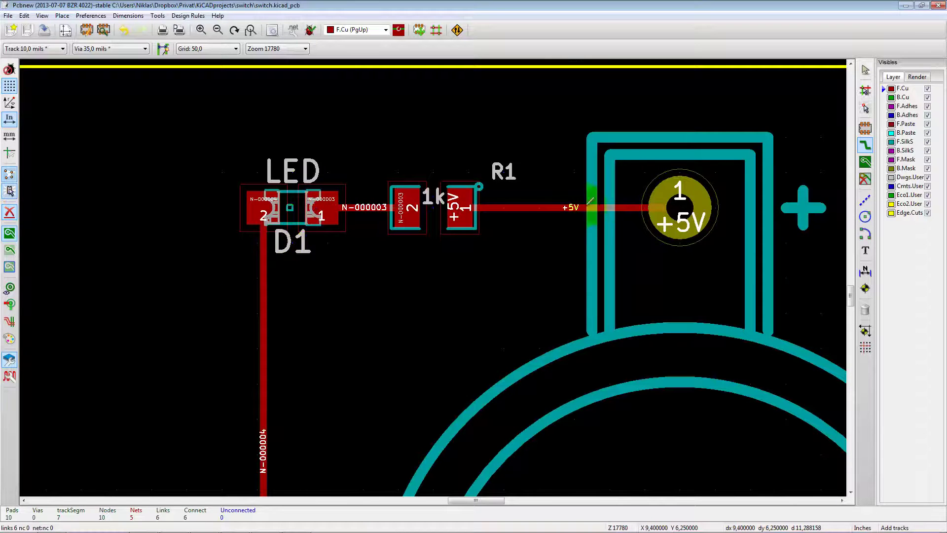
scroll(260, 317, "down", 1)
scroll(482, 393, "down", 1)
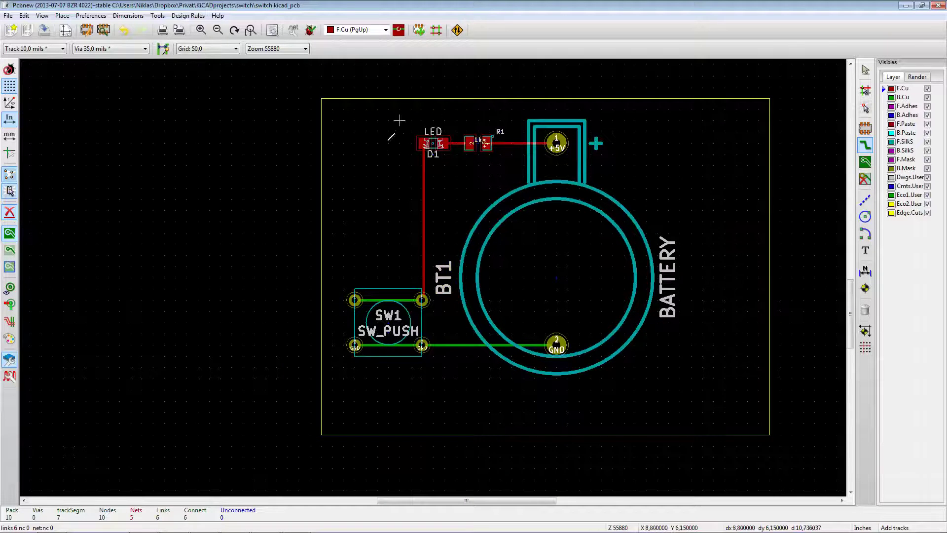